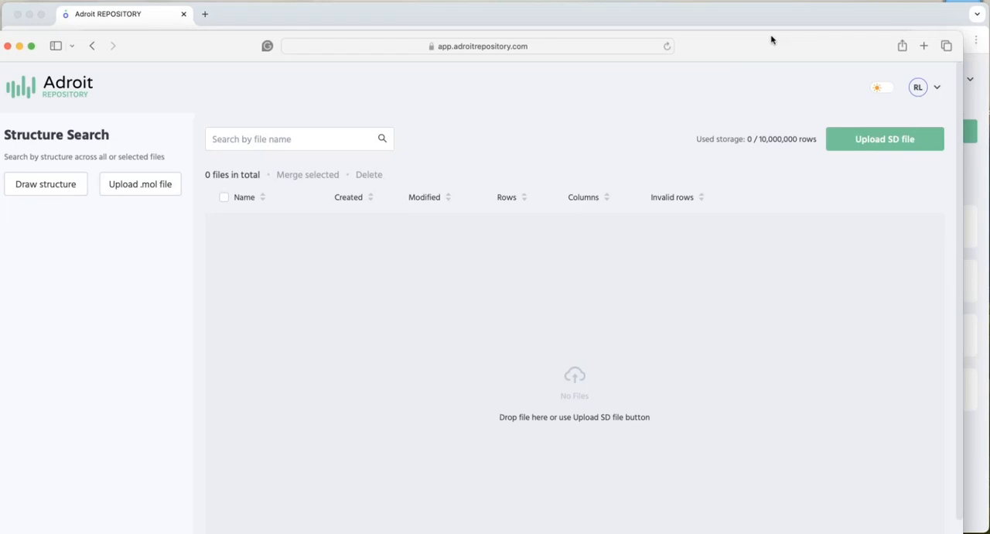
pyautogui.click(688, 532)
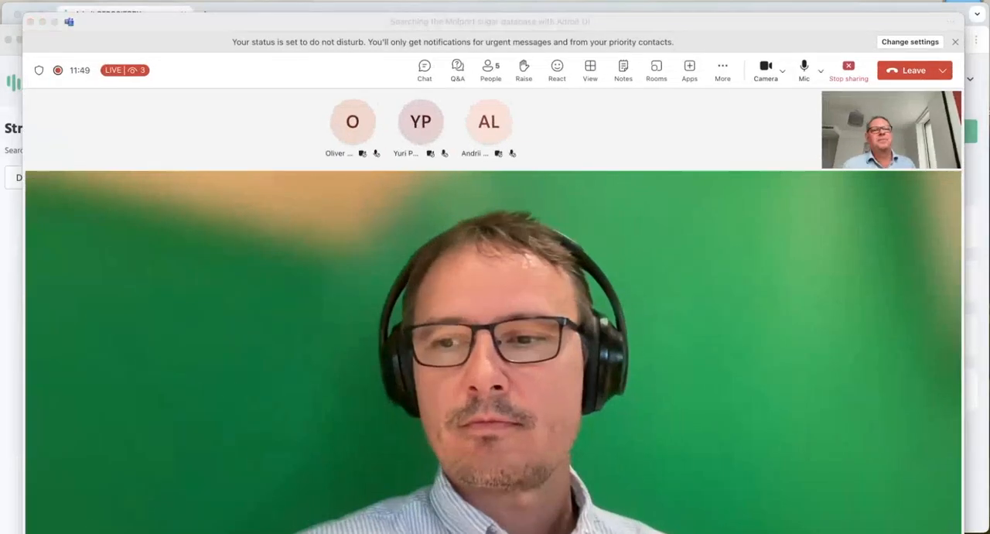
pyautogui.moveTo(785, 17); pyautogui.dragTo(843, 0)
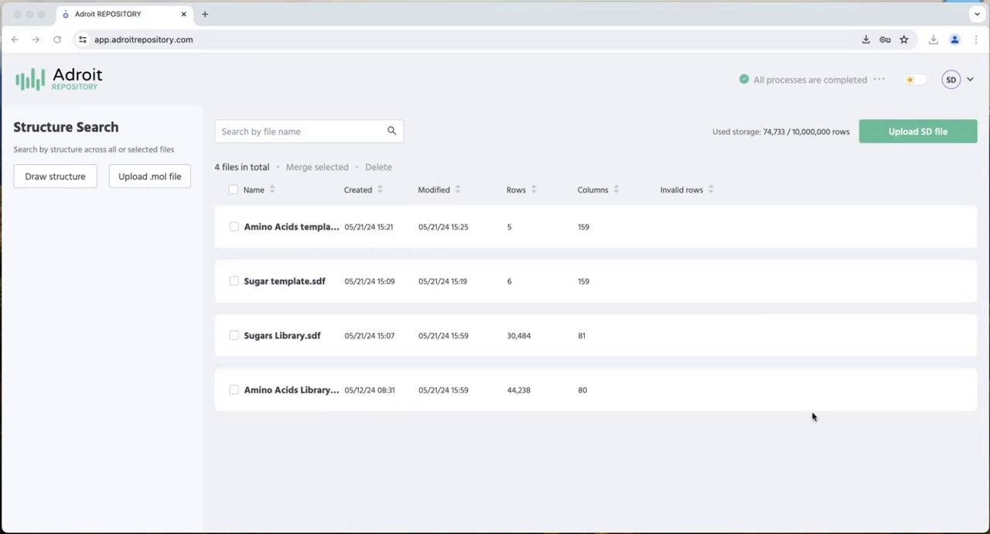
# - Open the Amino Acids Library file and open the structure in row 9 in the structure editor
pyautogui.click(281, 393)
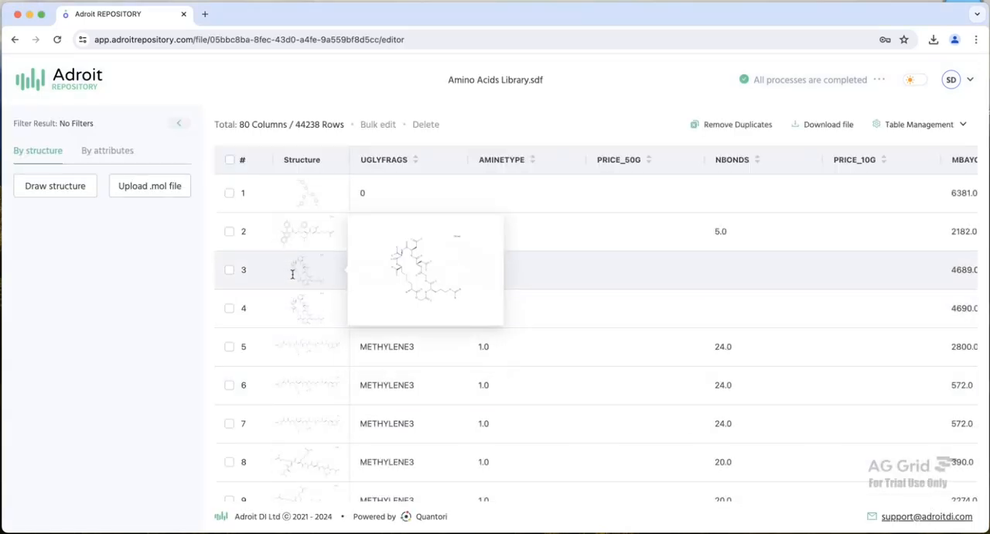
pyautogui.scroll(-3, 293, 274)
pyautogui.scroll(-1, 294, 294)
pyautogui.click(298, 327)
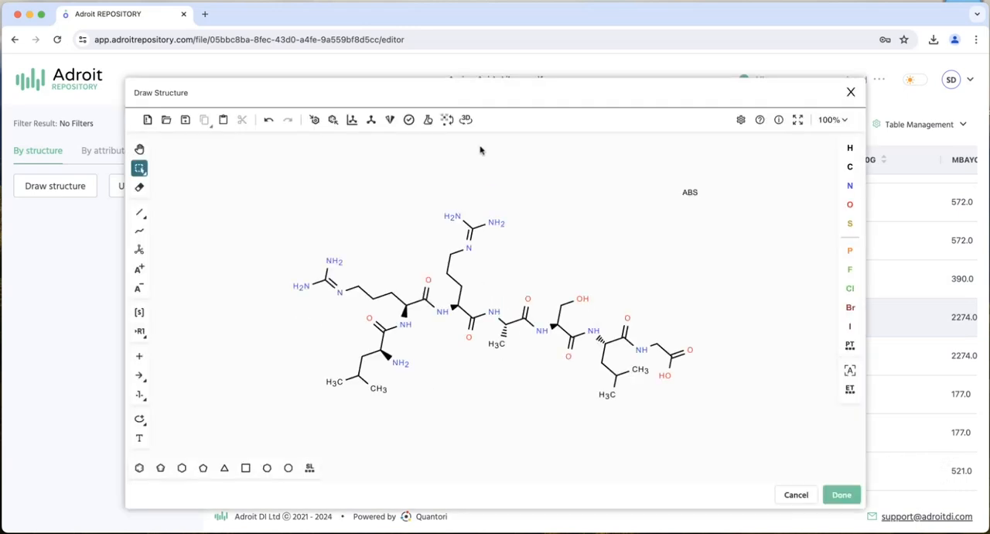
# - Examine the row 9 molecule in the 3D viewer by rotating it, and close the viewer and editor without applying changes
pyautogui.click(466, 119)
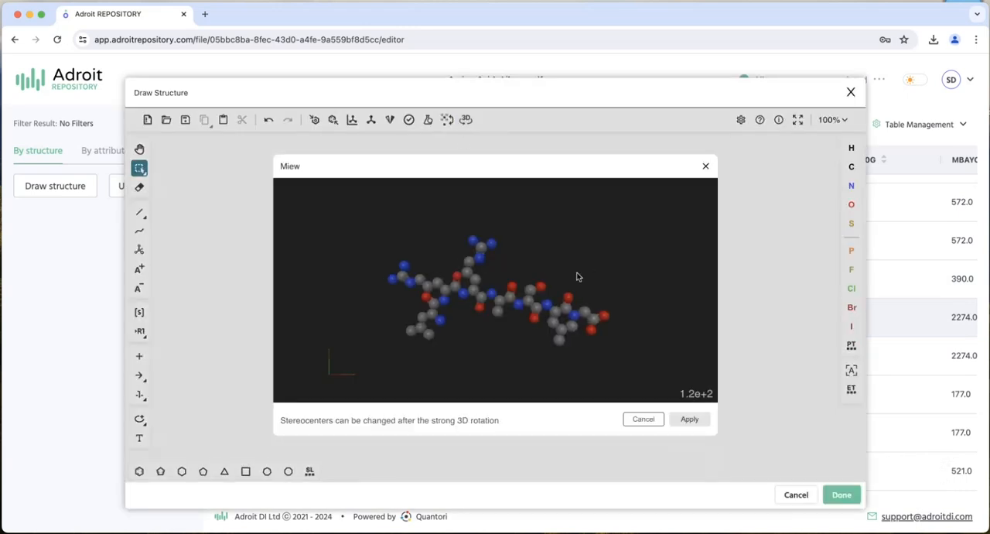
pyautogui.moveTo(577, 276); pyautogui.dragTo(444, 299)
pyautogui.click(644, 418)
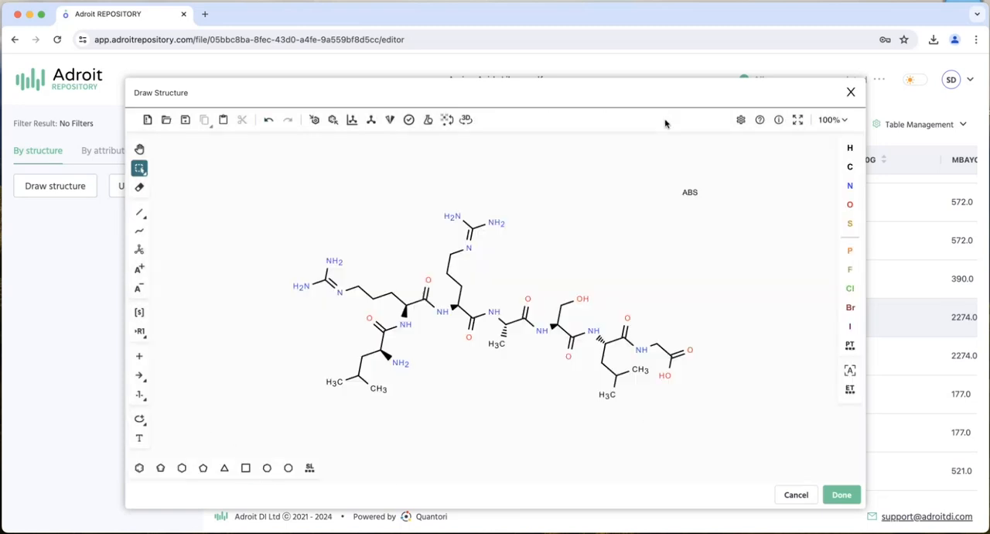
pyautogui.click(796, 495)
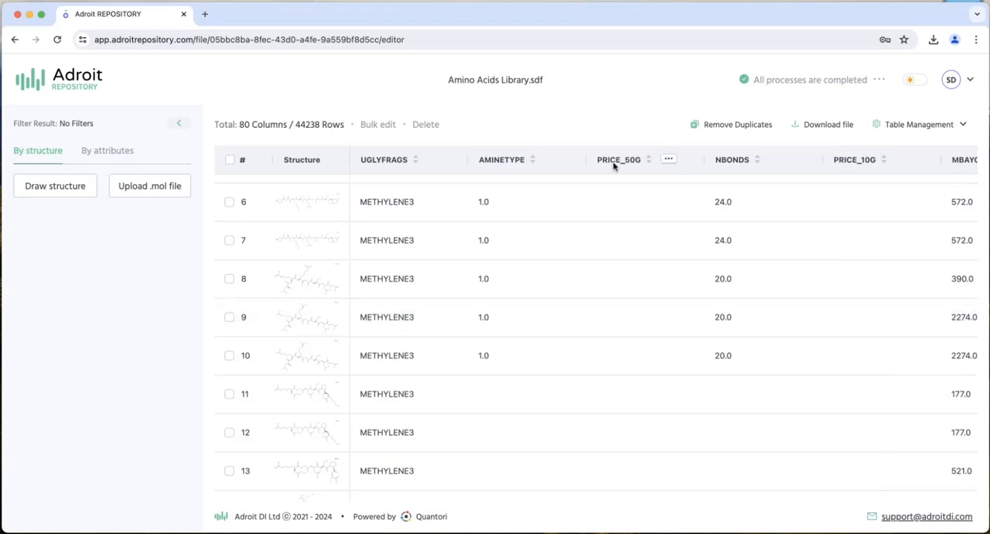
# - Pin the PRICE_50G and PRICE_5MG columns beside the Structure column, with PRICE_5MG directly after Structure
pyautogui.moveTo(614, 165); pyautogui.dragTo(325, 183)
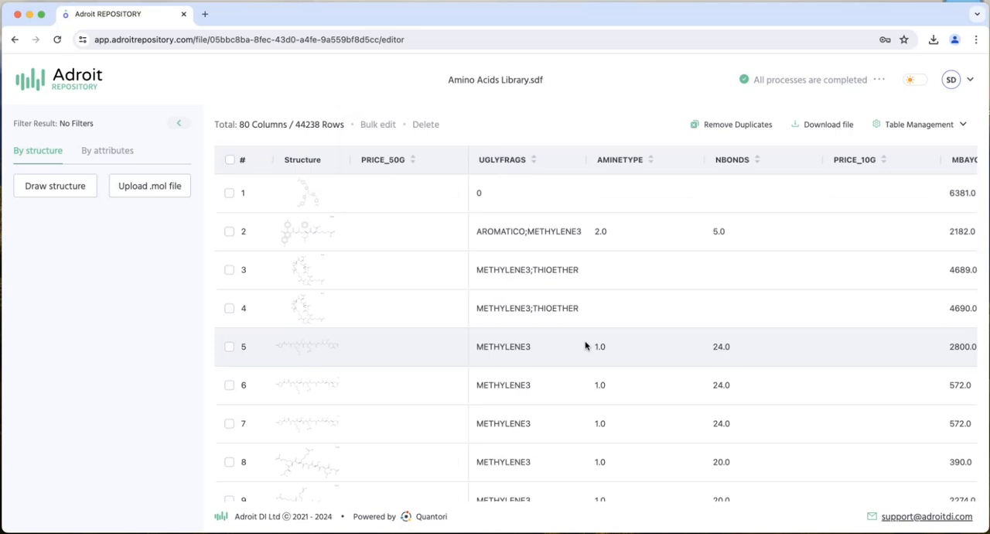
pyautogui.hscroll(5, 585, 346)
pyautogui.hscroll(5, 585, 346)
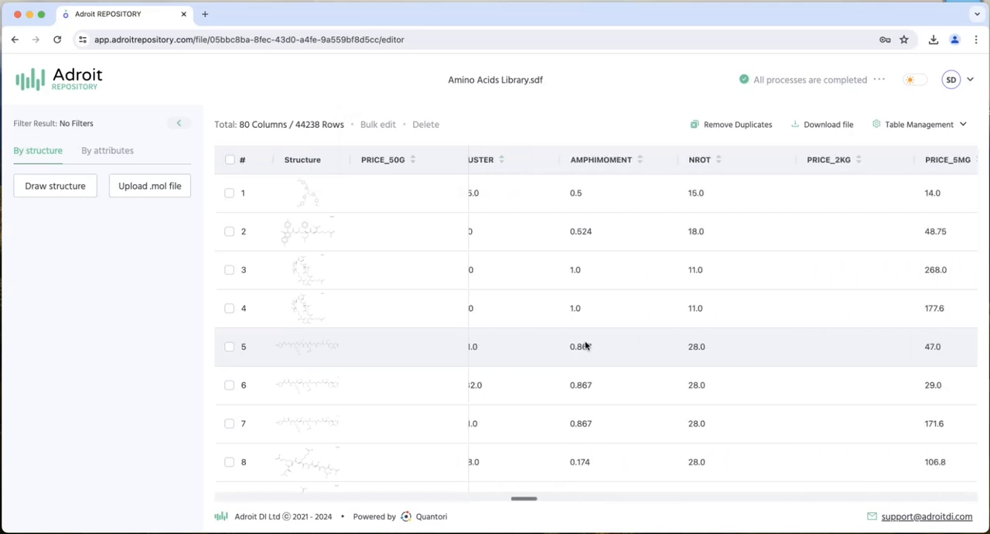
pyautogui.hscroll(2, 611, 340)
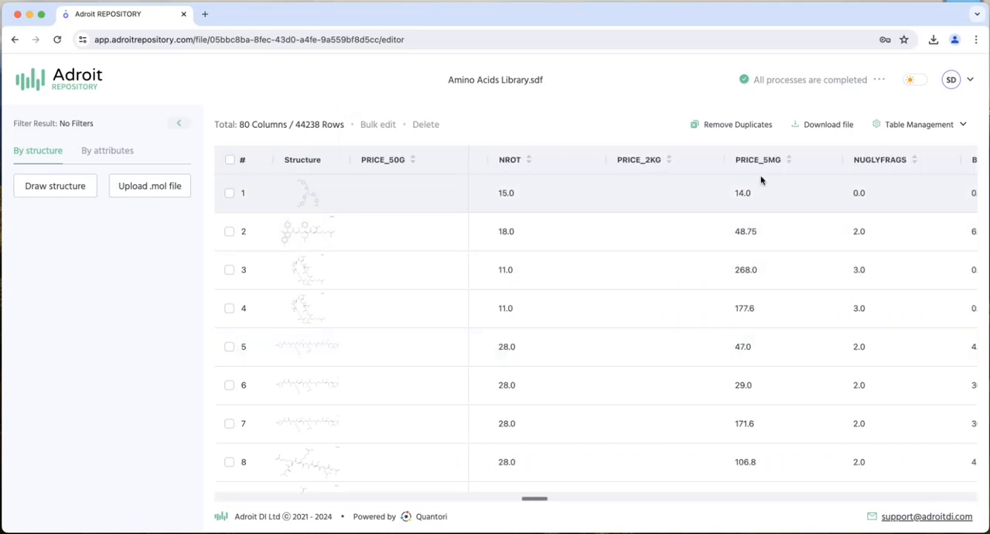
pyautogui.moveTo(763, 161); pyautogui.dragTo(311, 165)
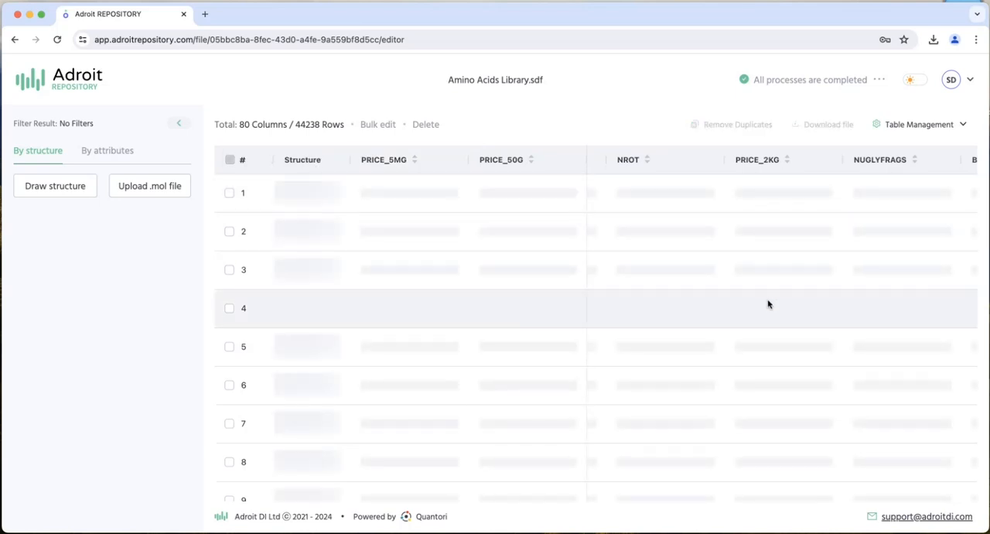
pyautogui.hscroll(10, 735, 298)
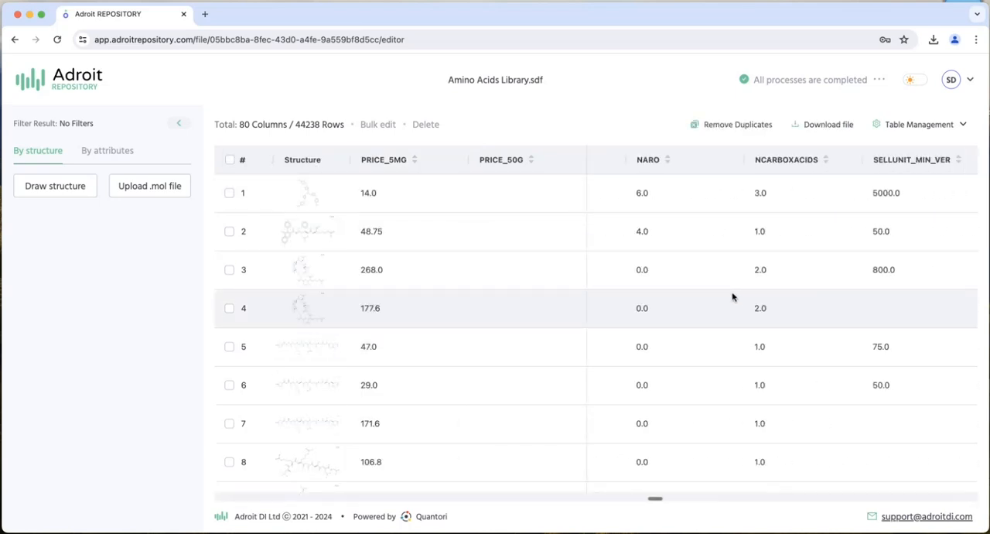
pyautogui.hscroll(6, 733, 297)
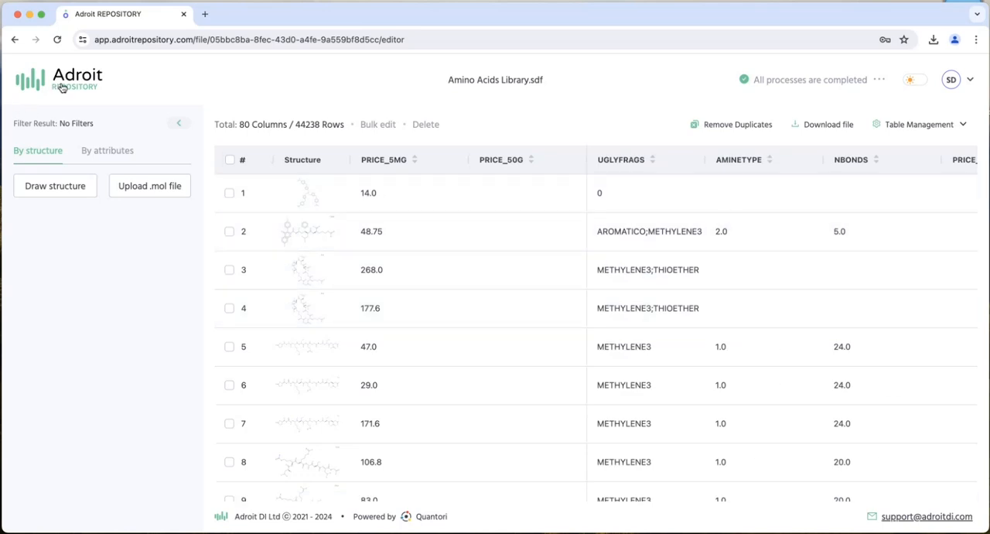
# - Open Sugars Library.sdf and remove both its drawn-structure filter and its price_500mg attribute filter
pyautogui.click(56, 83)
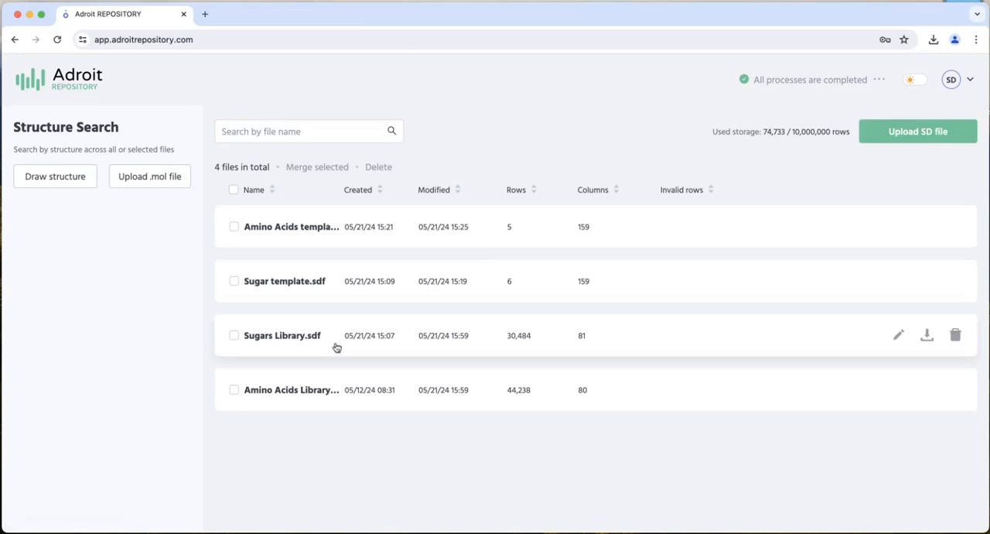
pyautogui.click(274, 338)
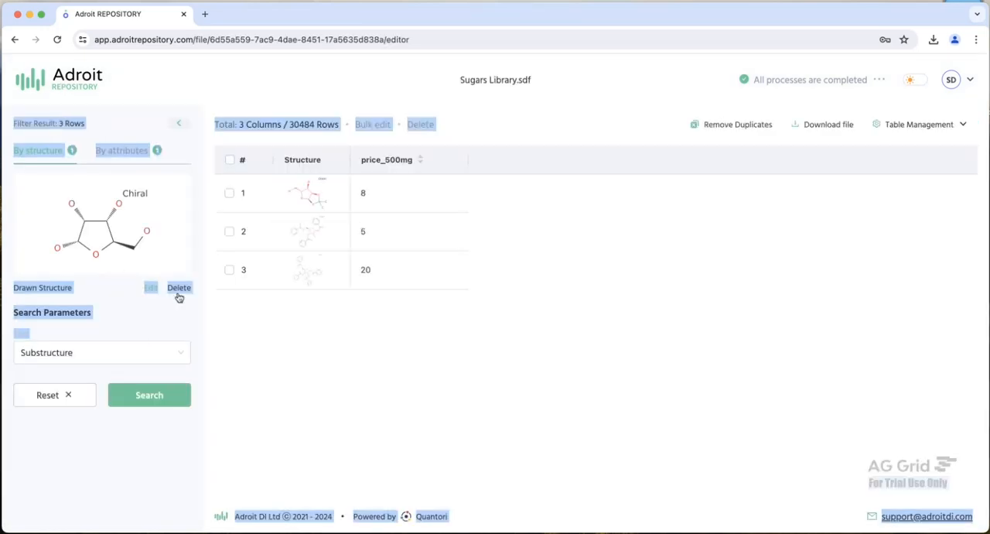
pyautogui.click(179, 291)
pyautogui.click(146, 151)
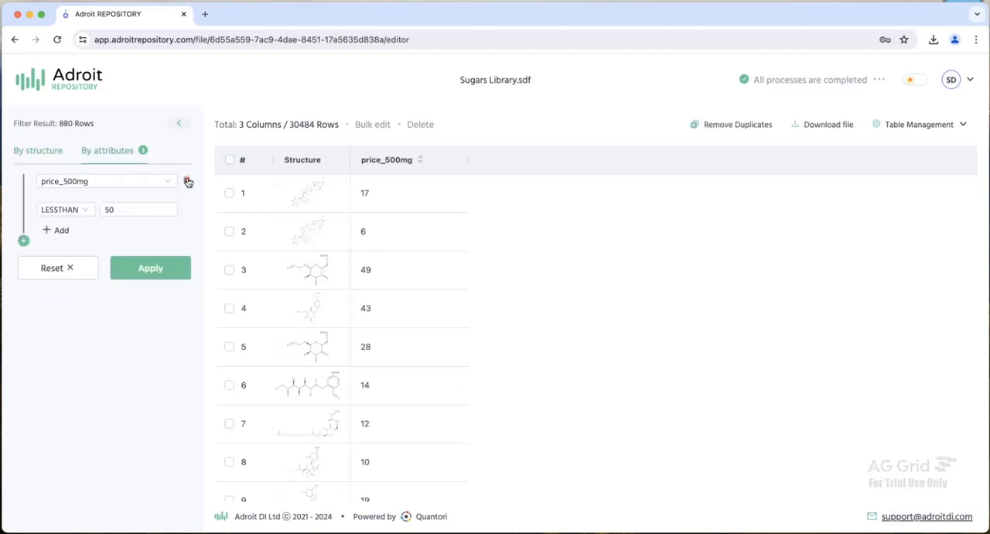
pyautogui.click(188, 181)
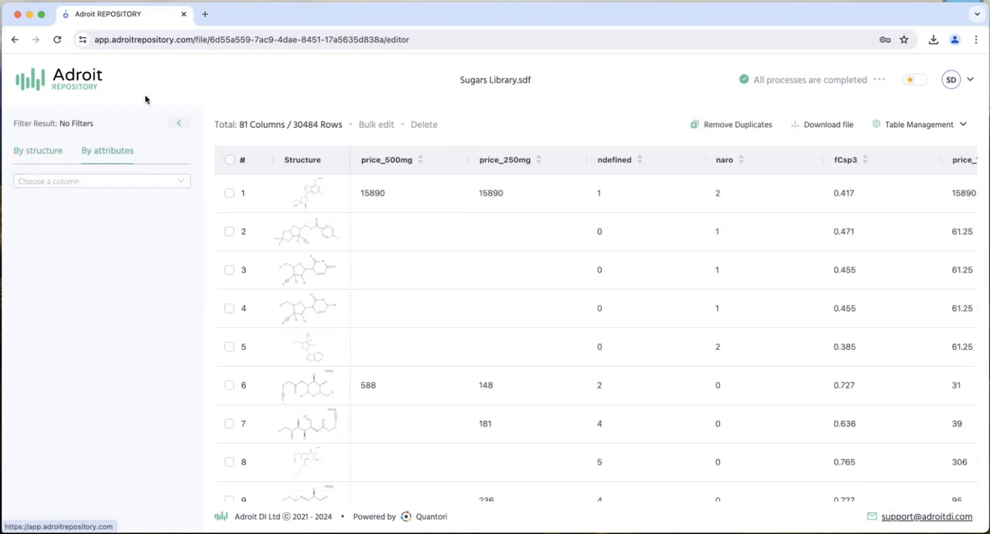
# - View the row 4 structure of the sugars library in the editor, close it unchanged and return to the file list
pyautogui.click(317, 309)
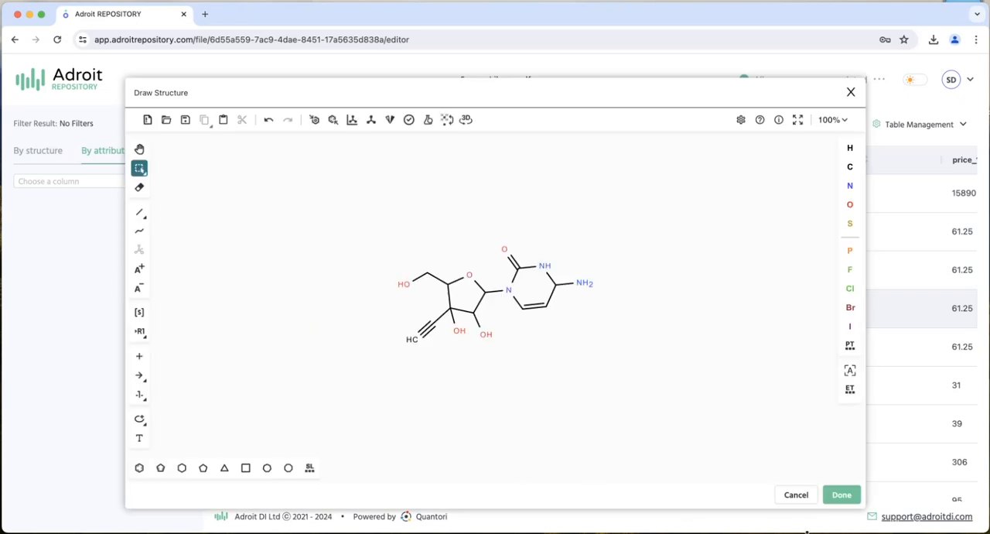
pyautogui.click(793, 497)
pyautogui.click(65, 89)
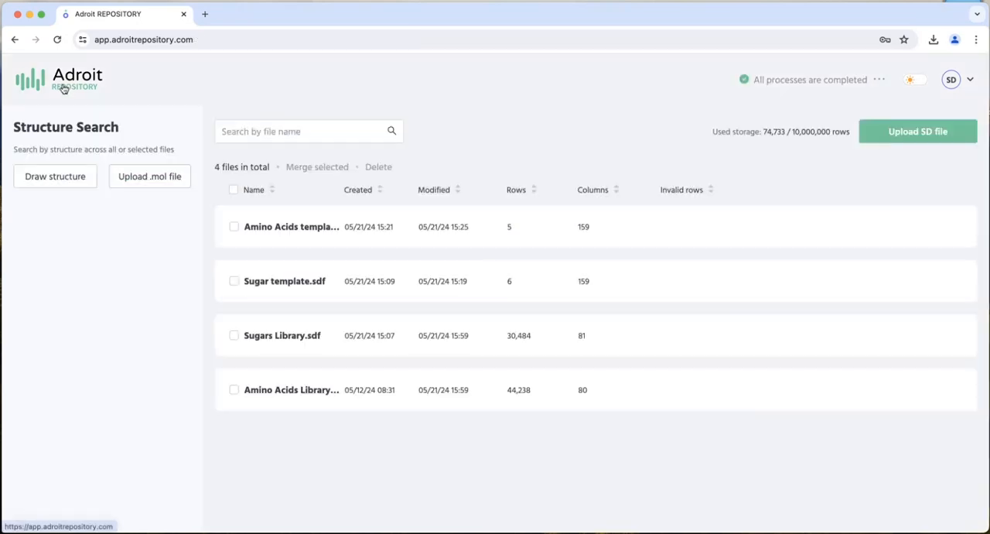
# - Open Sugar template.sdf and show the Hexose a structure in a narrowed editor window placed clear of the structure list
pyautogui.click(283, 285)
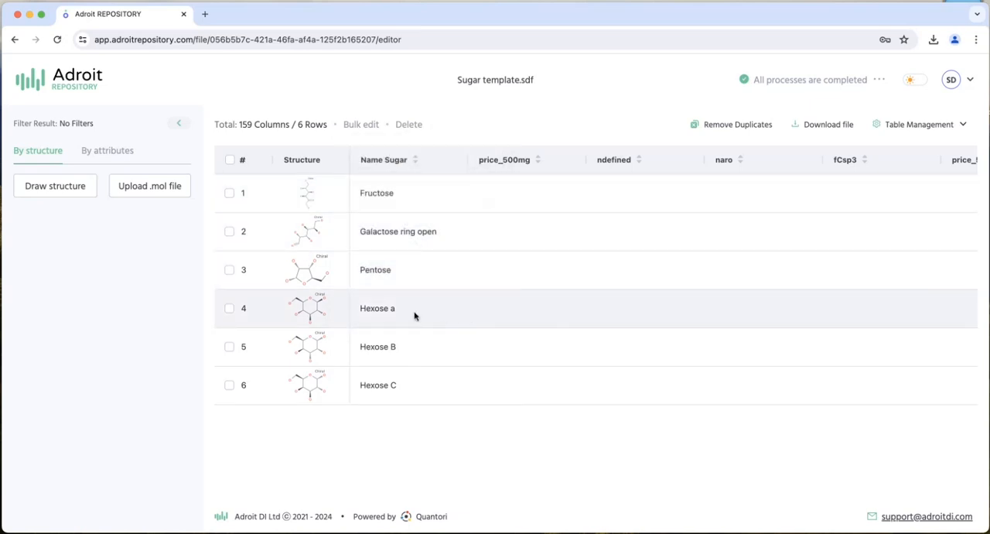
pyautogui.click(303, 310)
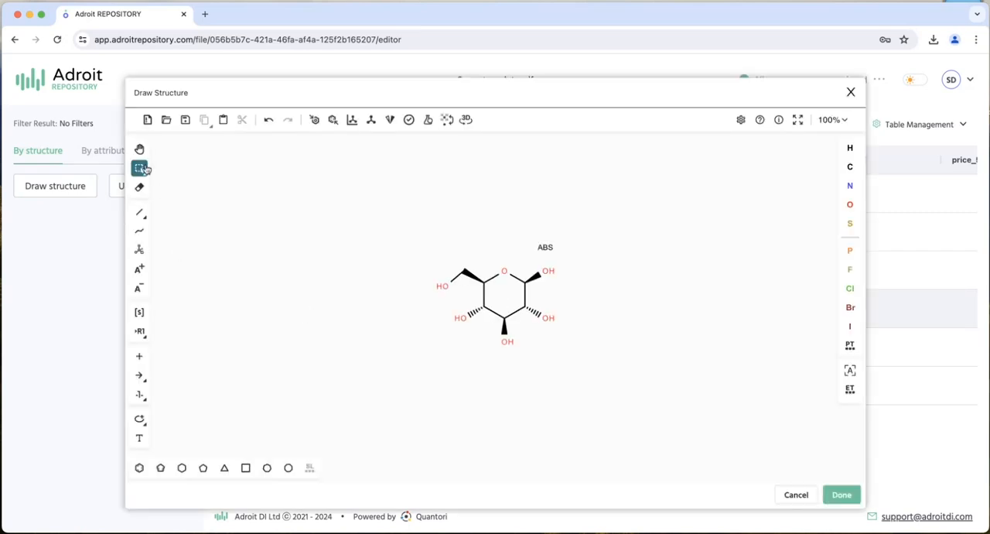
pyautogui.moveTo(125, 128); pyautogui.dragTo(418, 134)
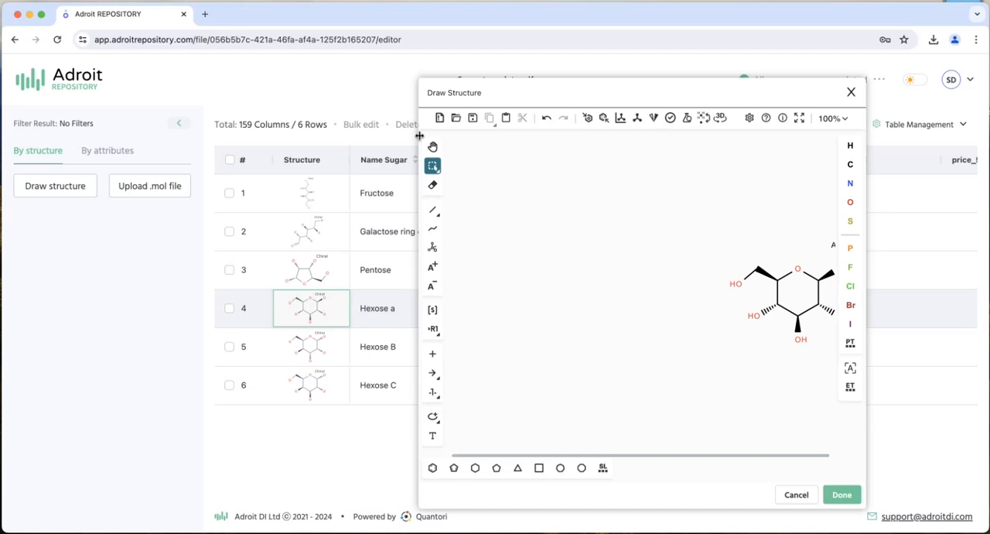
pyautogui.moveTo(597, 79); pyautogui.dragTo(776, 54)
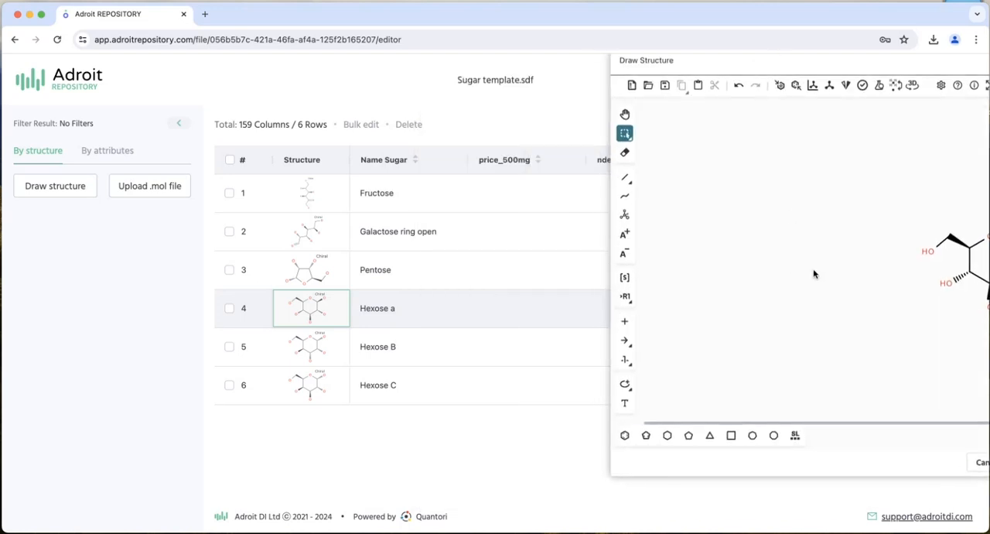
pyautogui.hscroll(2, 814, 274)
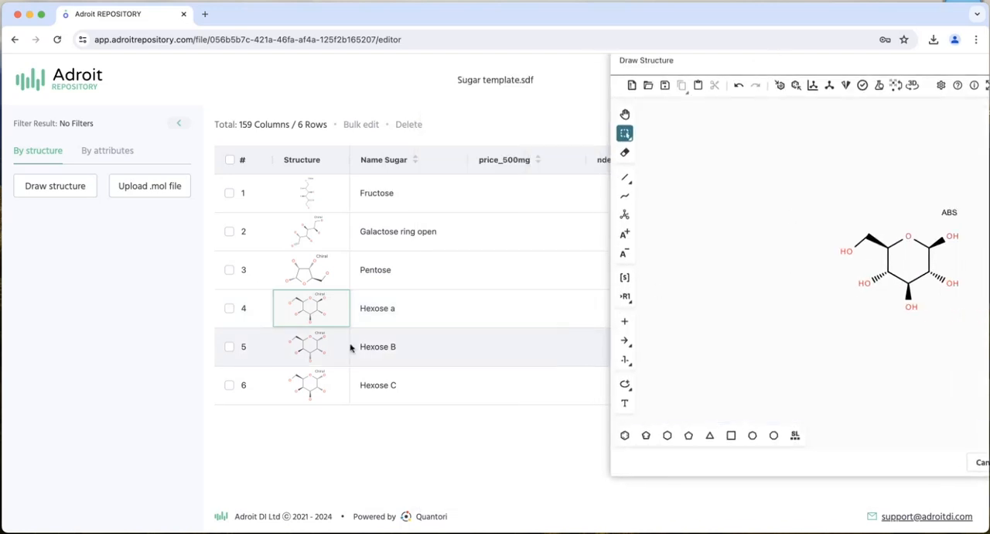
# - Open the Hexose B structure in a second narrowed editor window and place it beside the Hexose a structure
pyautogui.click(316, 347)
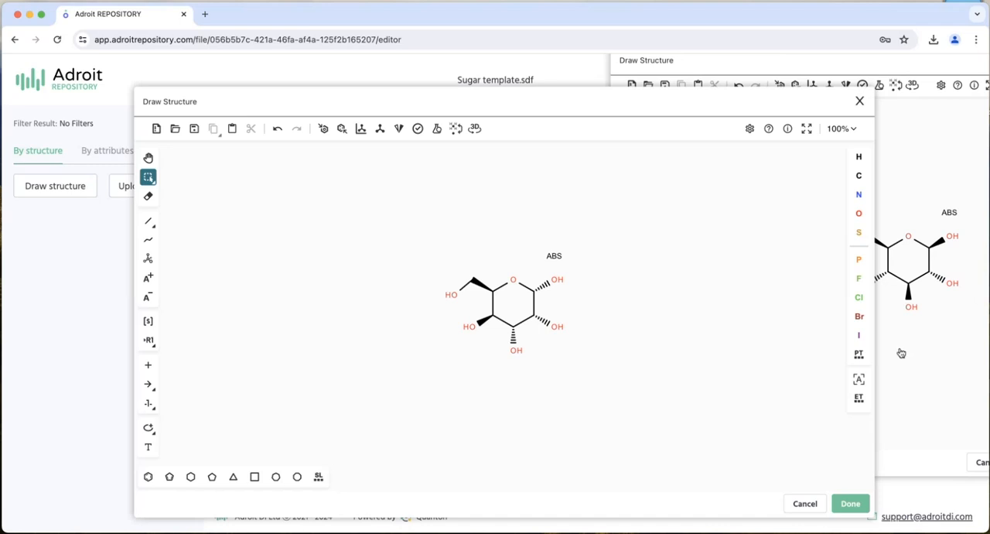
pyautogui.moveTo(873, 327); pyautogui.dragTo(428, 324)
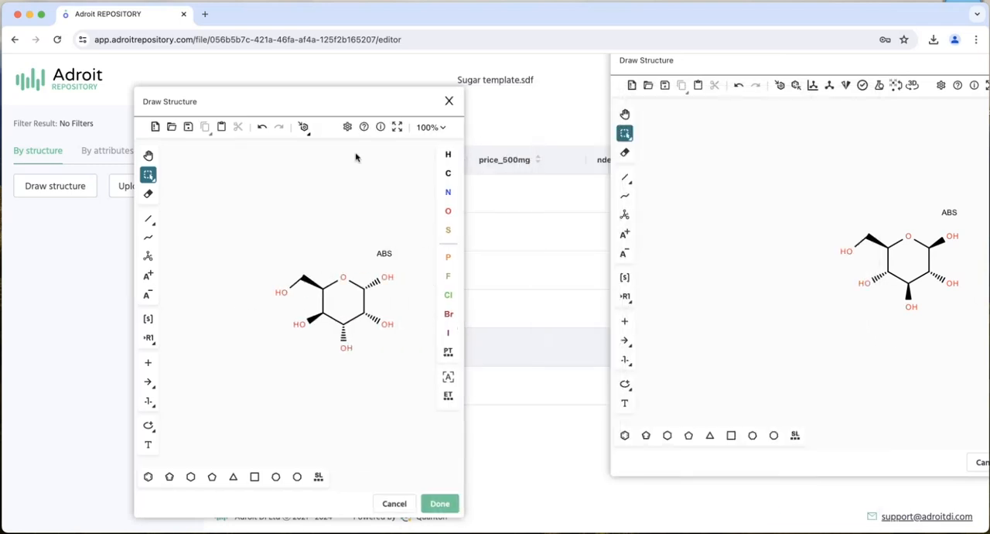
pyautogui.moveTo(346, 99); pyautogui.dragTo(719, 39)
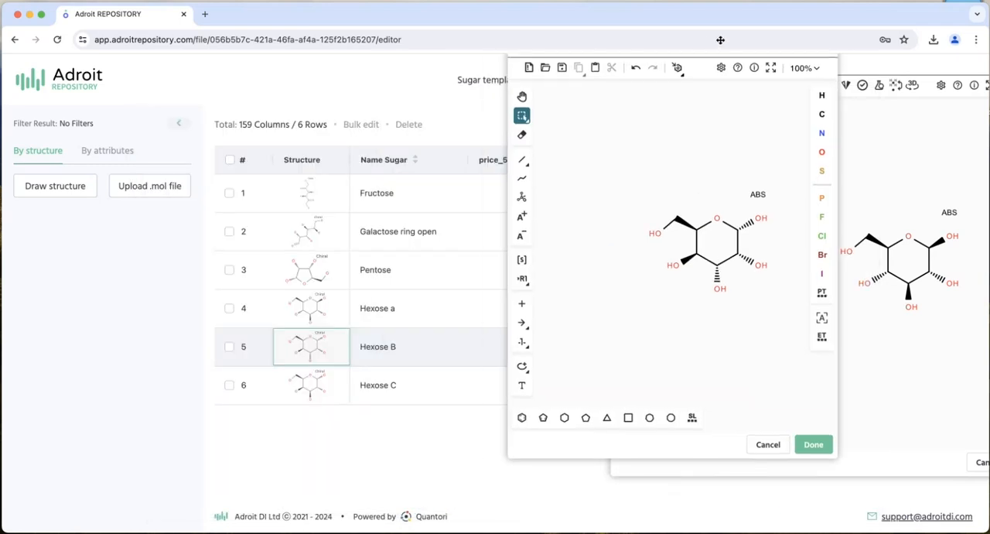
# - Open the Hexose C structure in a third narrowed editor window and arrange the windows for comparing all three hexoses side by side
pyautogui.click(293, 385)
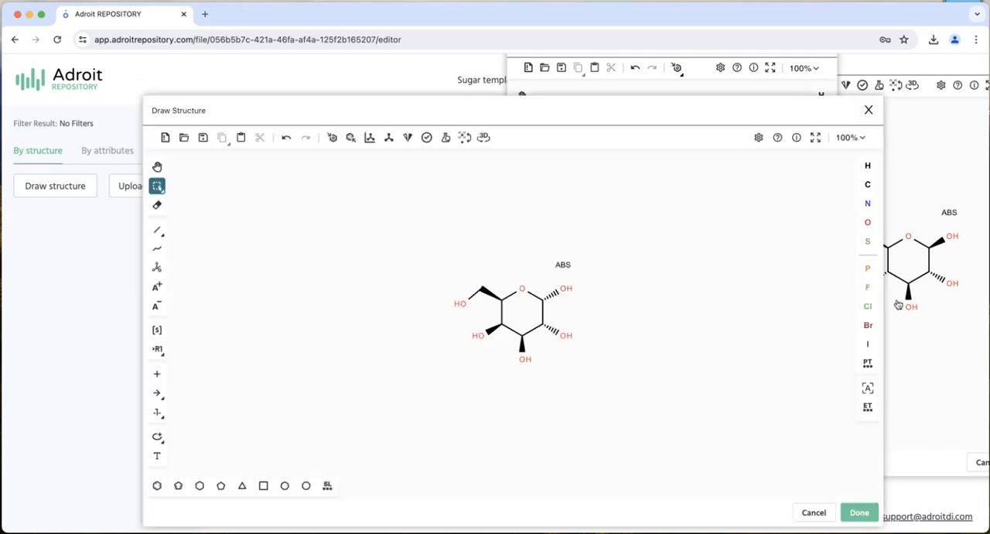
pyautogui.moveTo(882, 306)
pyautogui.mouseDown()
pyautogui.moveTo(519, 310)
pyautogui.moveTo(850, 292)
pyautogui.mouseUp()
pyautogui.click(456, 120)
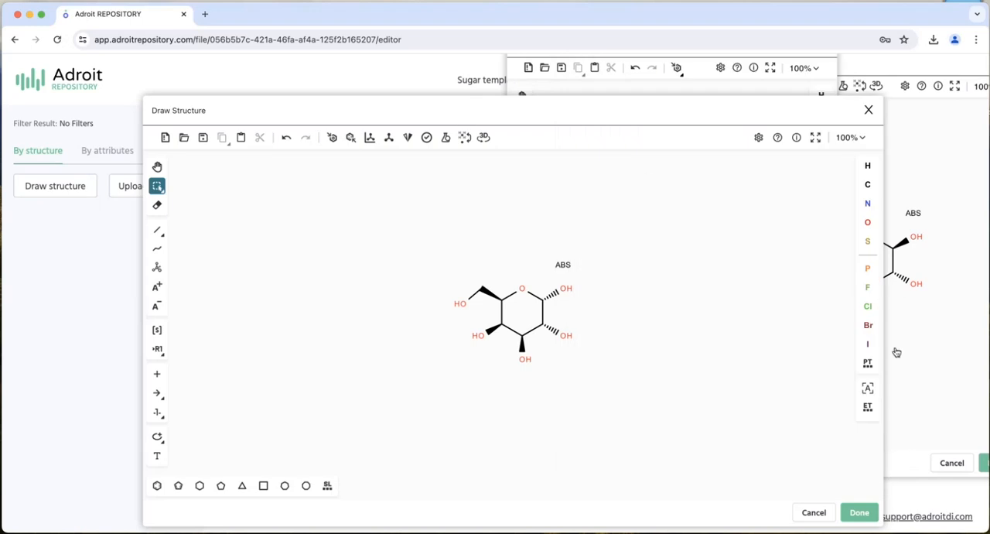
pyautogui.moveTo(883, 339); pyautogui.dragTo(520, 332)
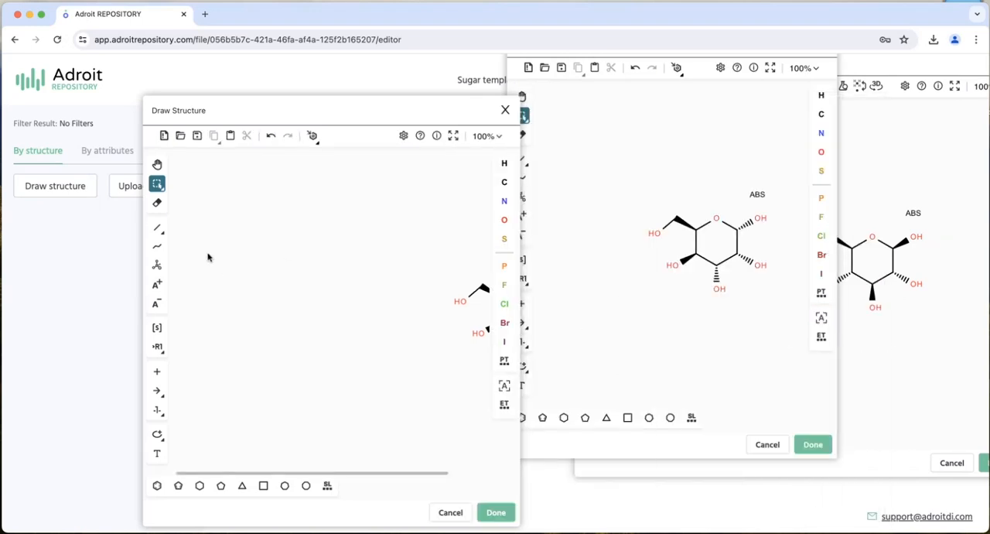
pyautogui.hscroll(8, 242, 283)
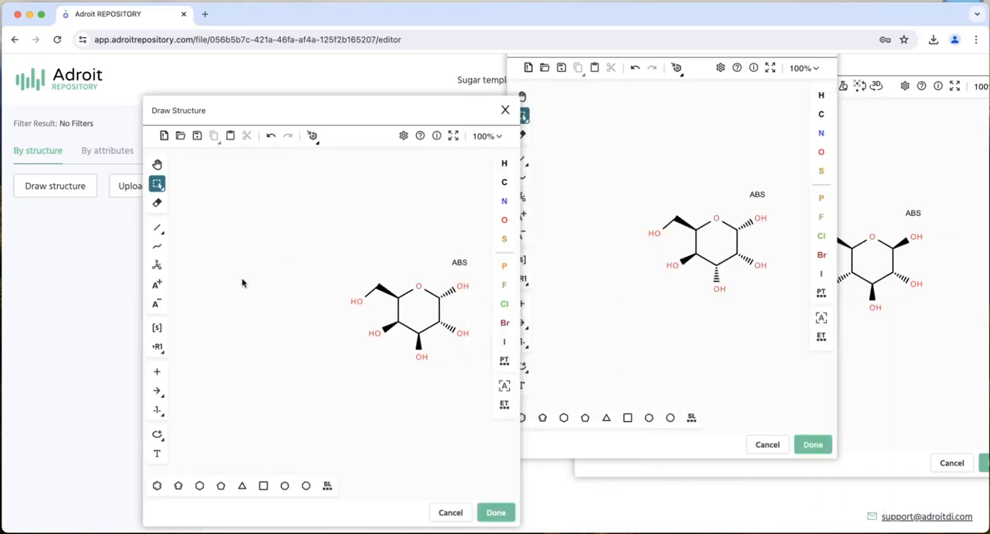
pyautogui.moveTo(381, 101); pyautogui.dragTo(274, 82)
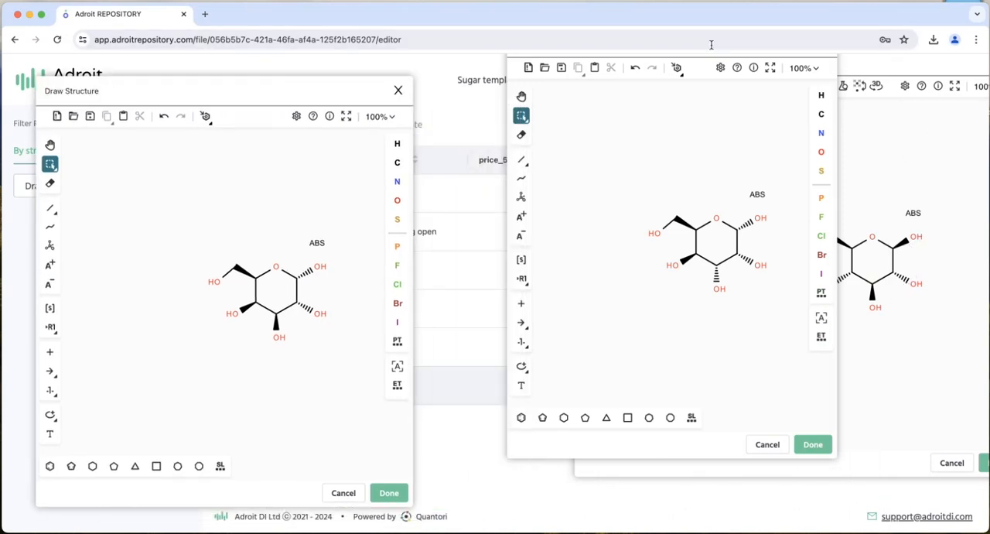
pyautogui.moveTo(697, 69); pyautogui.dragTo(642, 73)
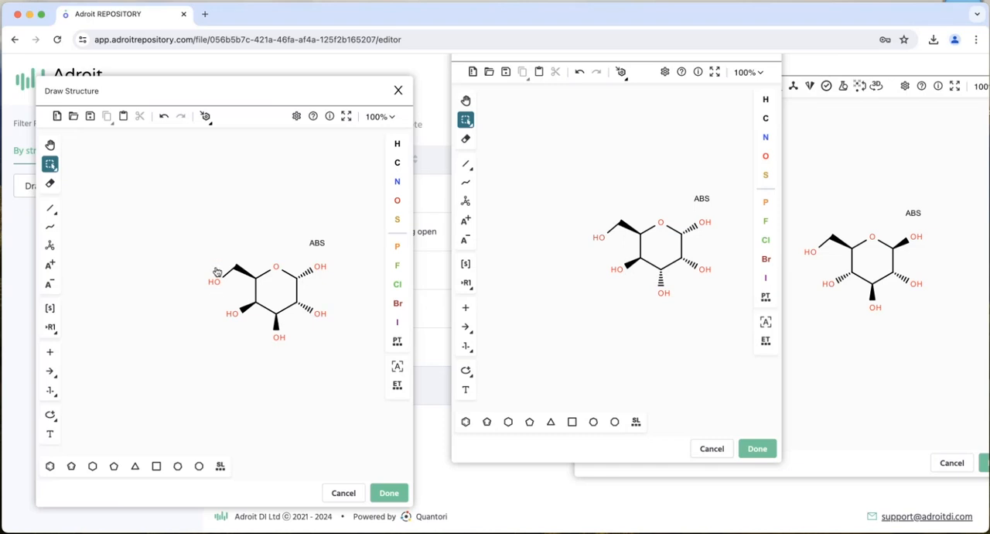
# - Close the Hexose C, Hexose B and Hexose a structure editors without saving changes
pyautogui.click(398, 91)
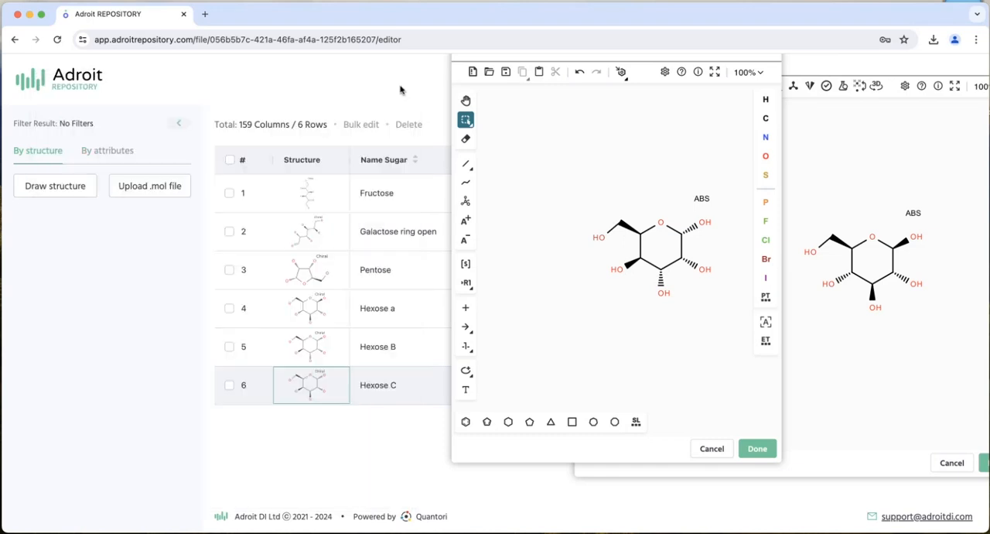
pyautogui.click(712, 449)
pyautogui.click(948, 462)
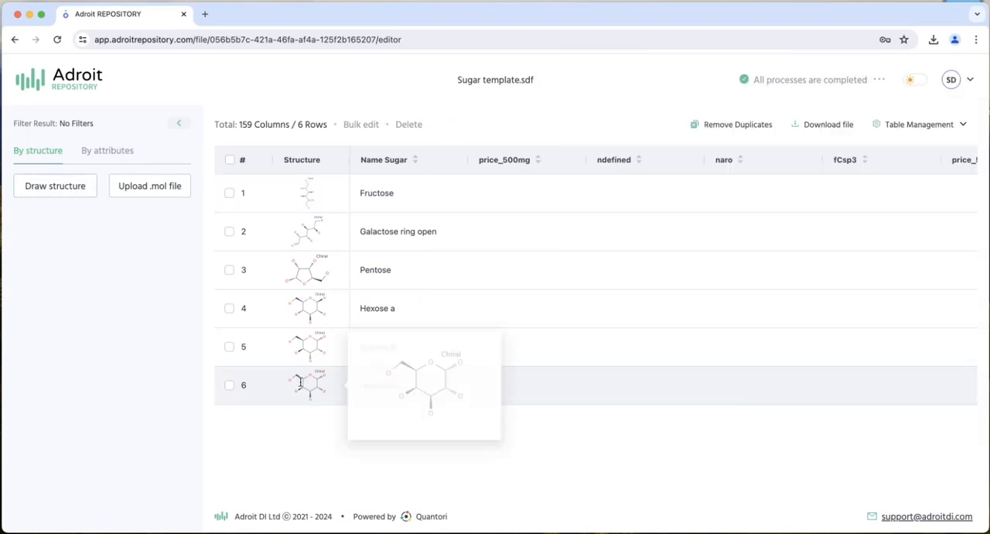
# - Copy the whole Hexose a structure from its editor and return to the repository's file list
pyautogui.click(307, 303)
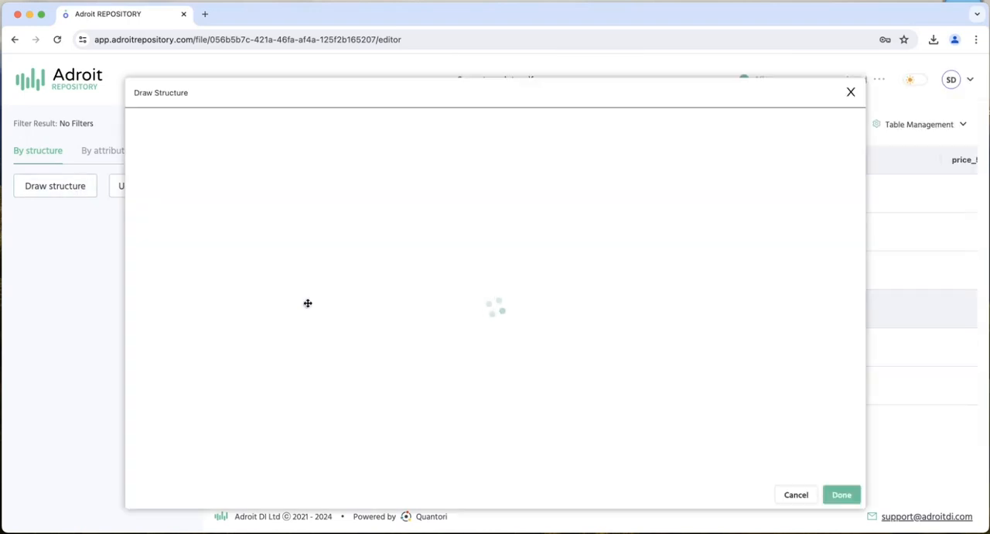
pyautogui.moveTo(321, 215); pyautogui.dragTo(628, 441)
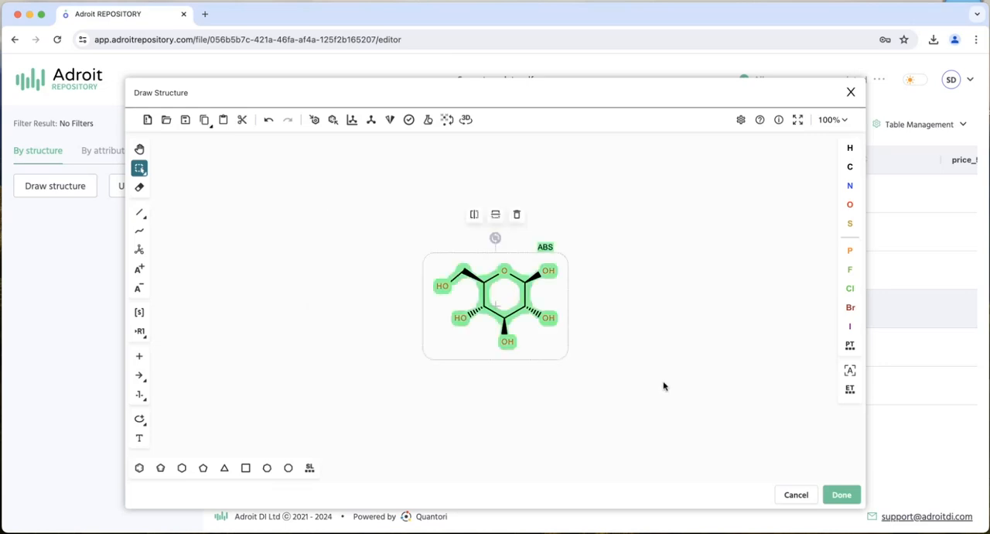
pyautogui.hotkey('ctrl', 'c')
pyautogui.click(334, 235)
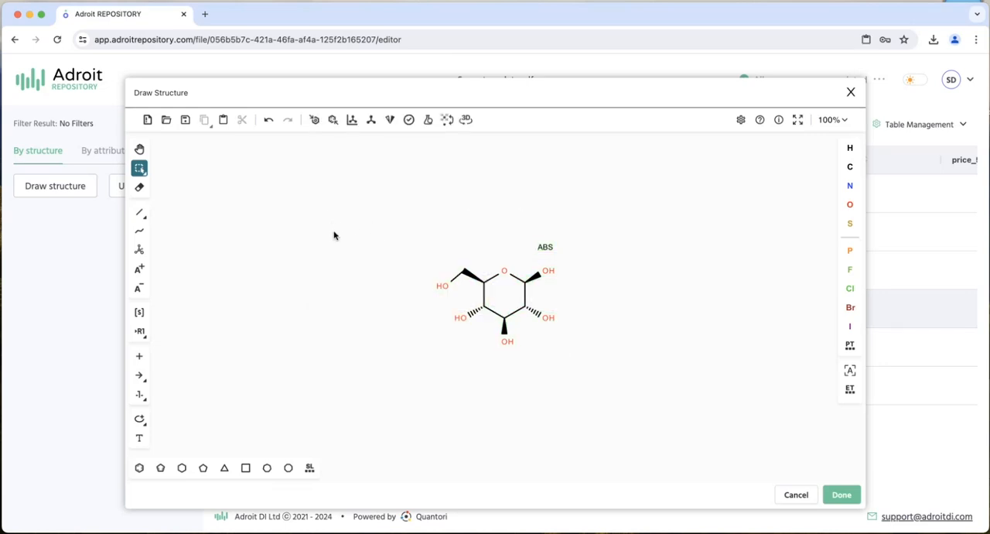
pyautogui.click(83, 76)
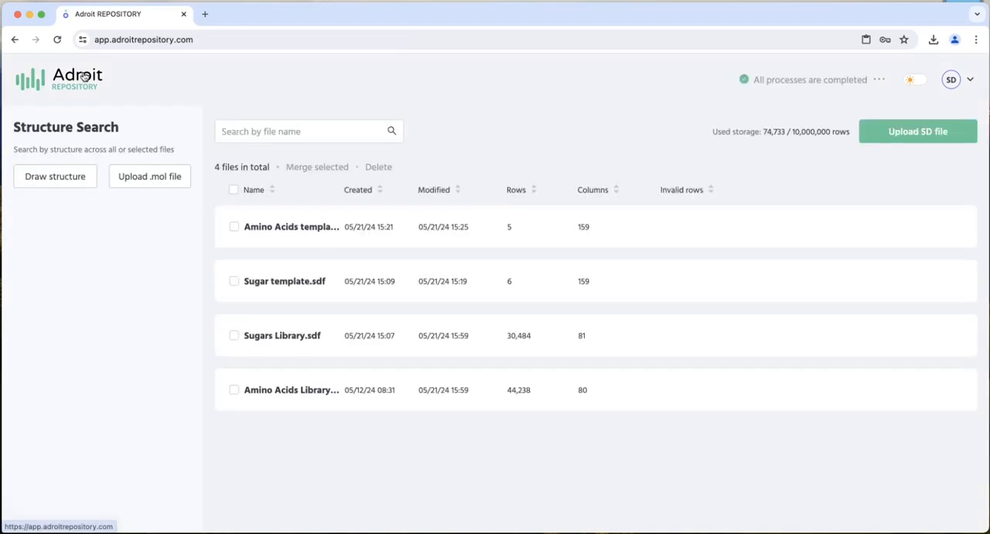
# - Reopen Sugar template.sdf and remove duplicate structures from it, acknowledging the completion alert
pyautogui.click(284, 282)
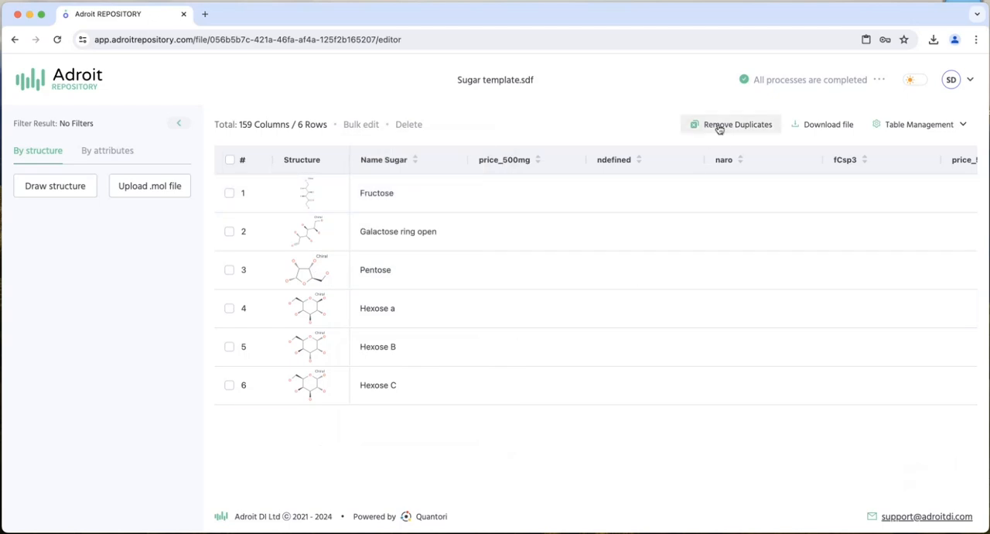
pyautogui.click(720, 127)
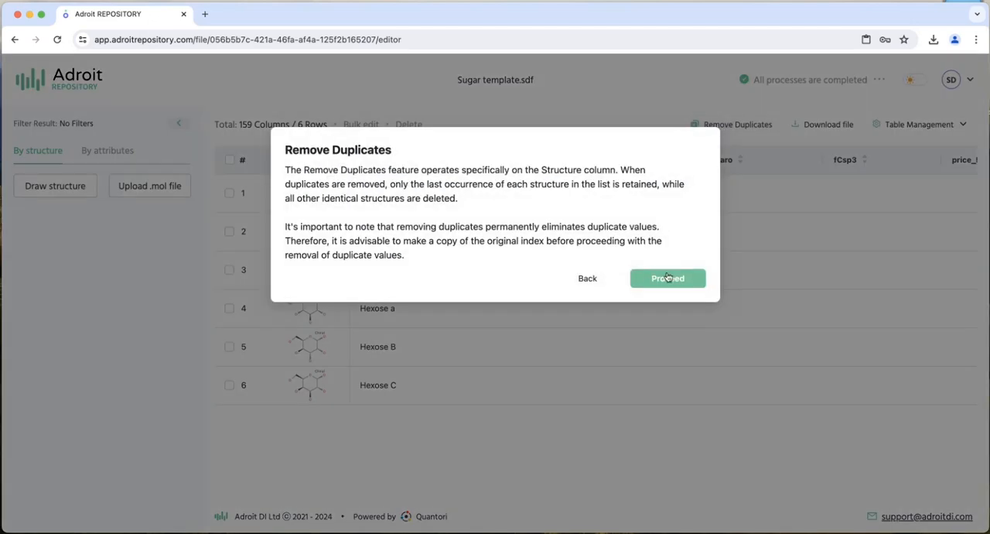
pyautogui.click(667, 278)
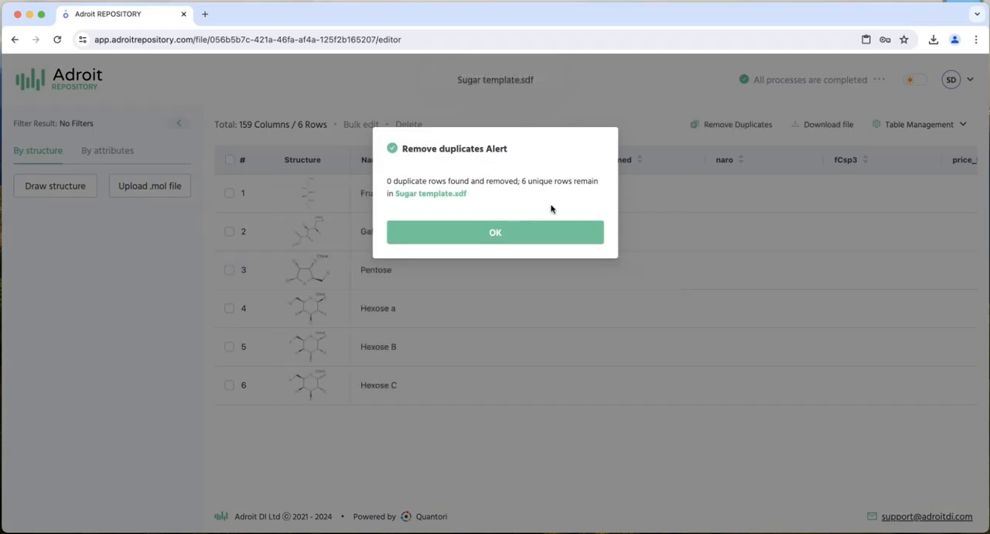
pyautogui.click(510, 235)
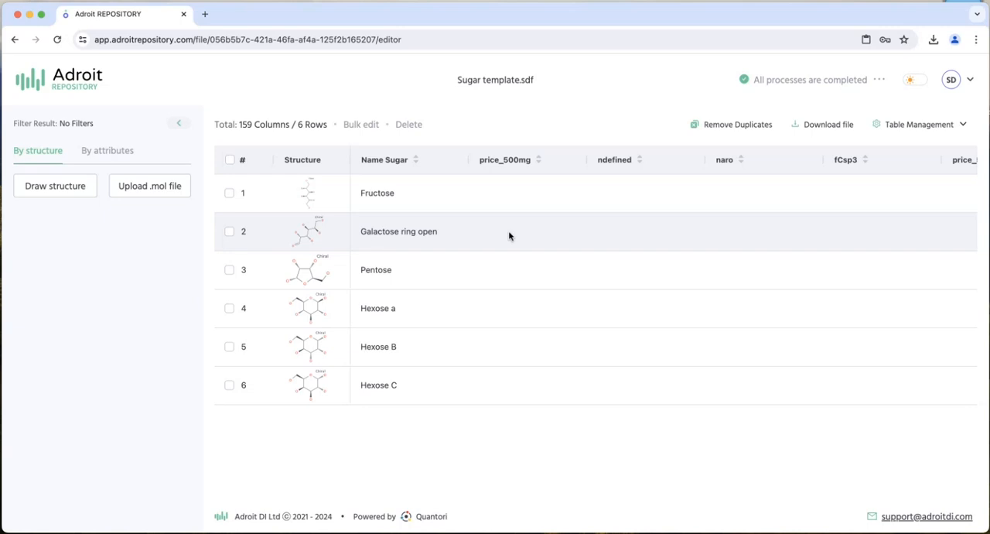
# - From the file list, run a substructure search across all files using the copied Hexose a structure pasted into the structure query
pyautogui.click(72, 74)
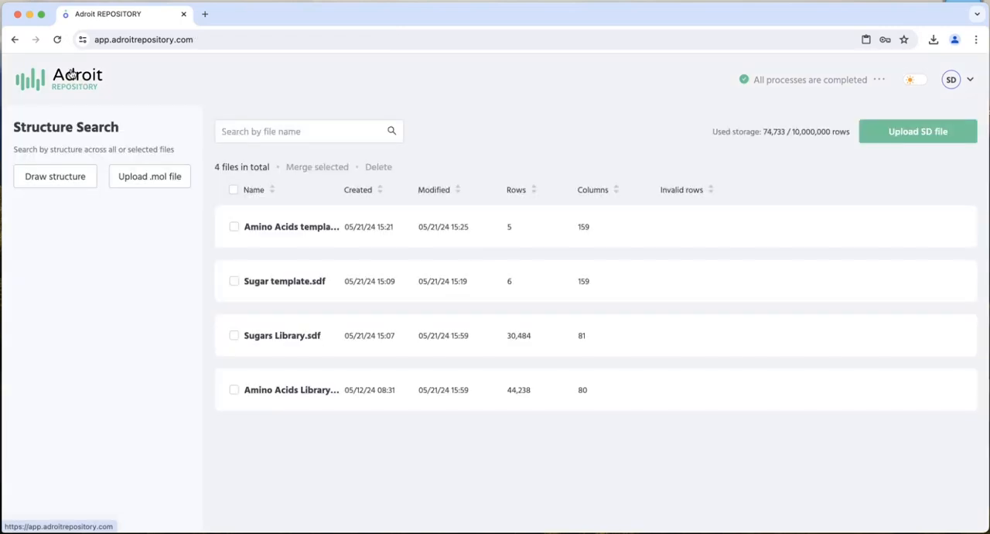
pyautogui.click(39, 175)
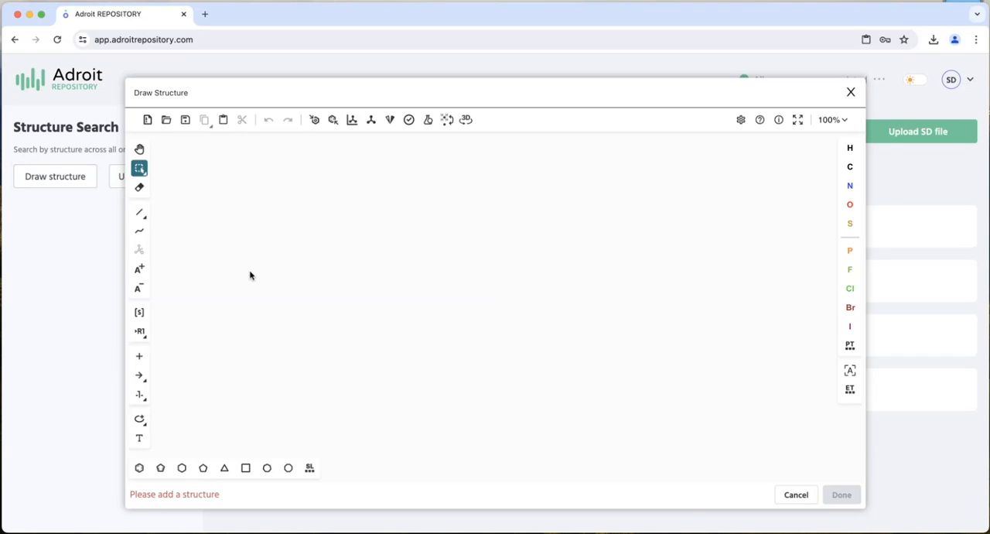
pyautogui.hotkey('ctrl', 'v')
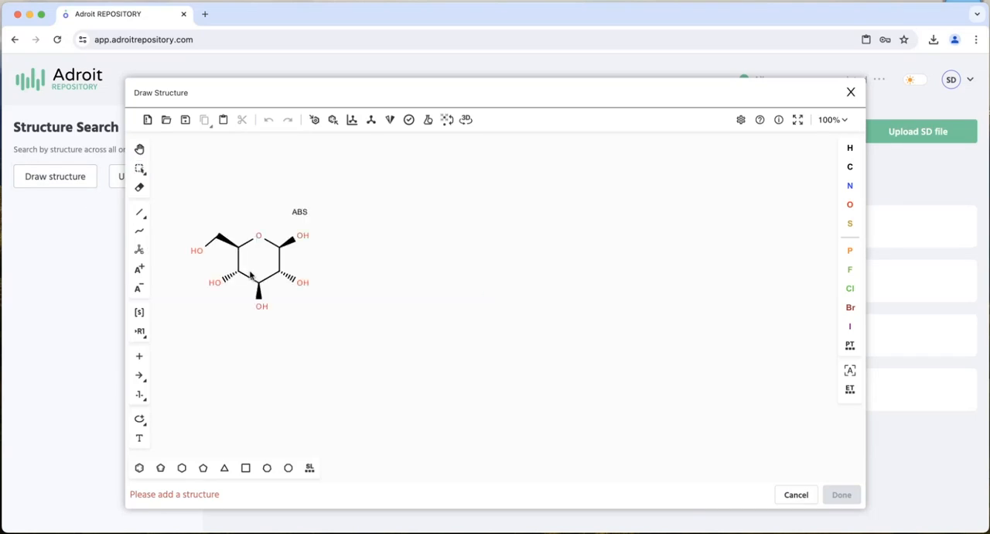
pyautogui.click(250, 274)
pyautogui.click(851, 497)
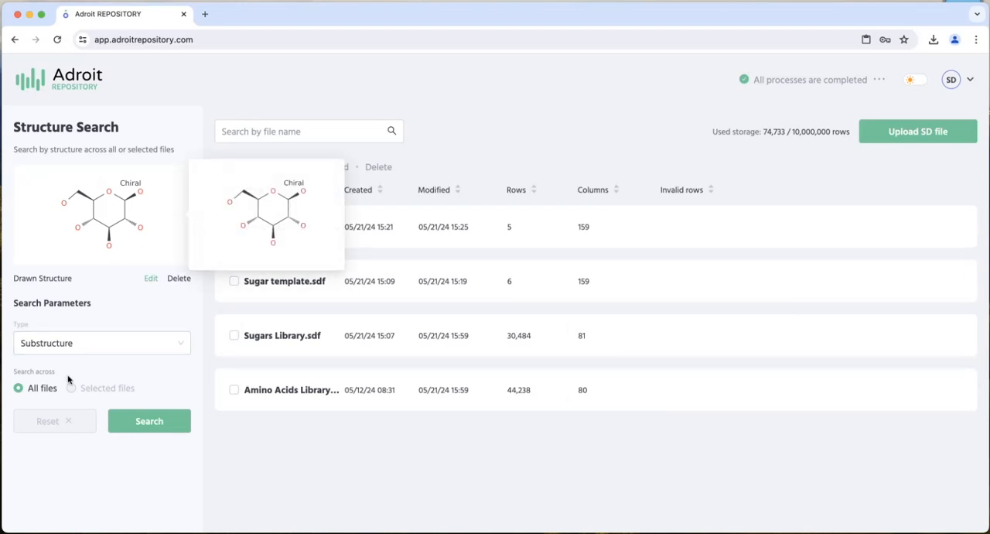
pyautogui.click(130, 423)
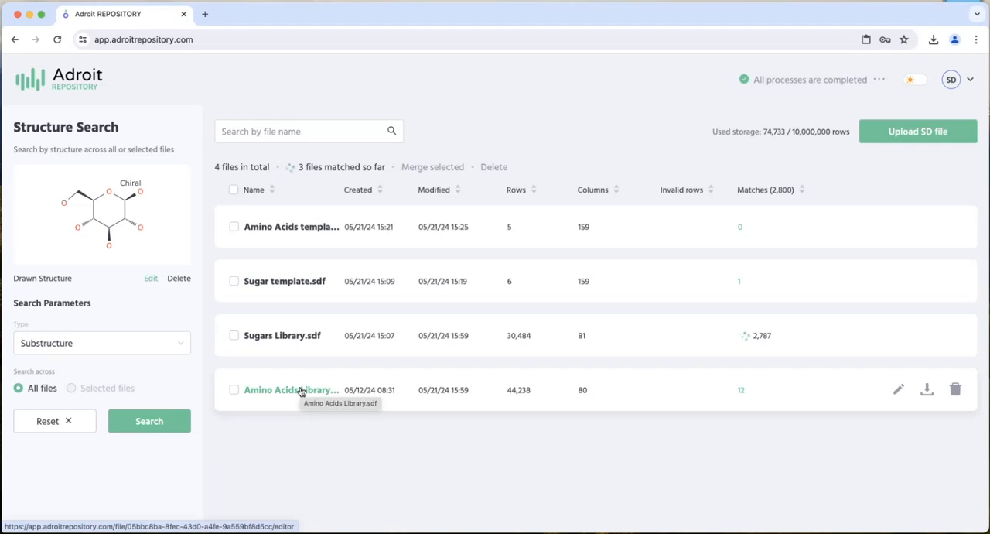
# - Open the matches in Sugars Library.sdf and look through the structures containing the hexose query
pyautogui.click(277, 337)
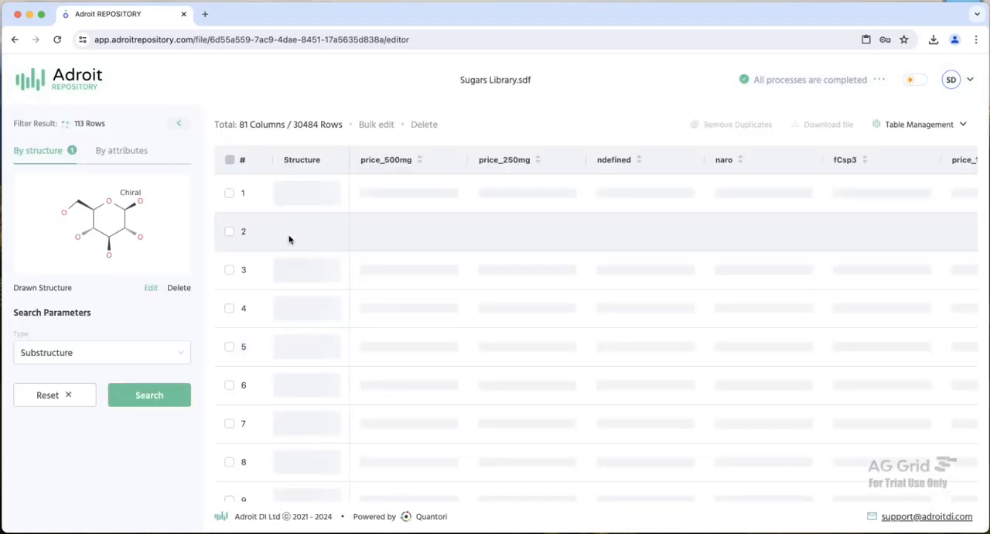
pyautogui.moveTo(299, 245)
pyautogui.scroll(-14, 300, 246)
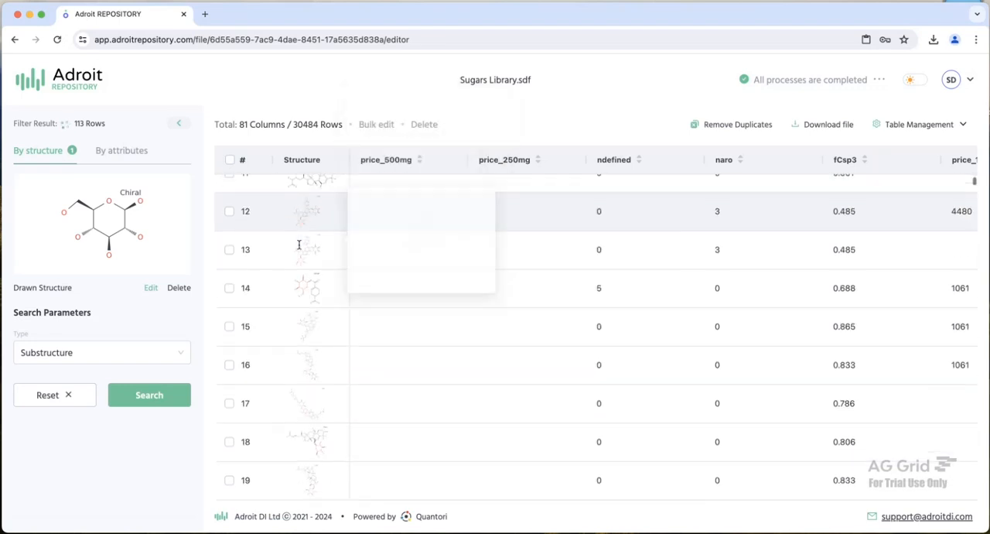
pyautogui.scroll(14, 300, 248)
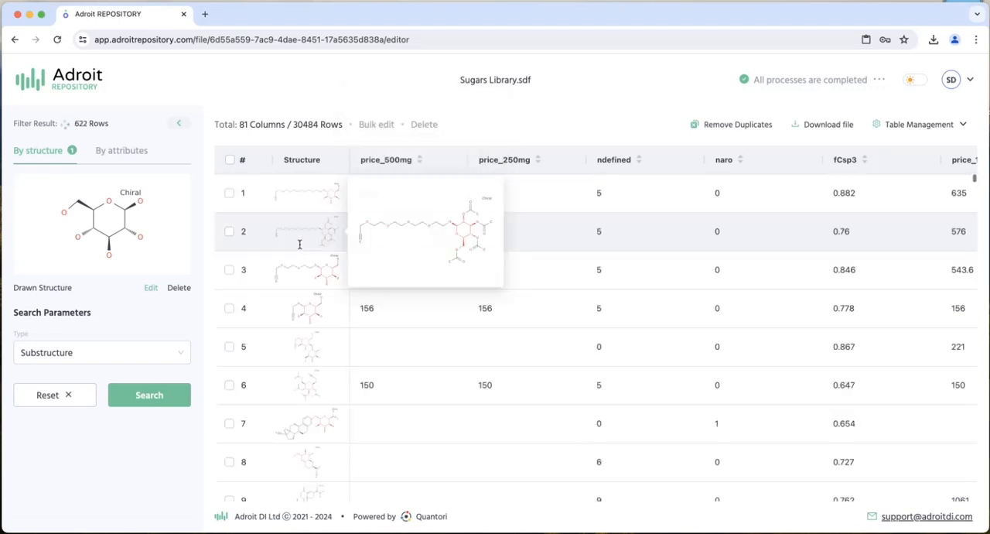
# - Pin the TrafficLight column directly after the Structure column and check that it stays in place across the other columns
pyautogui.hscroll(10, 418, 294)
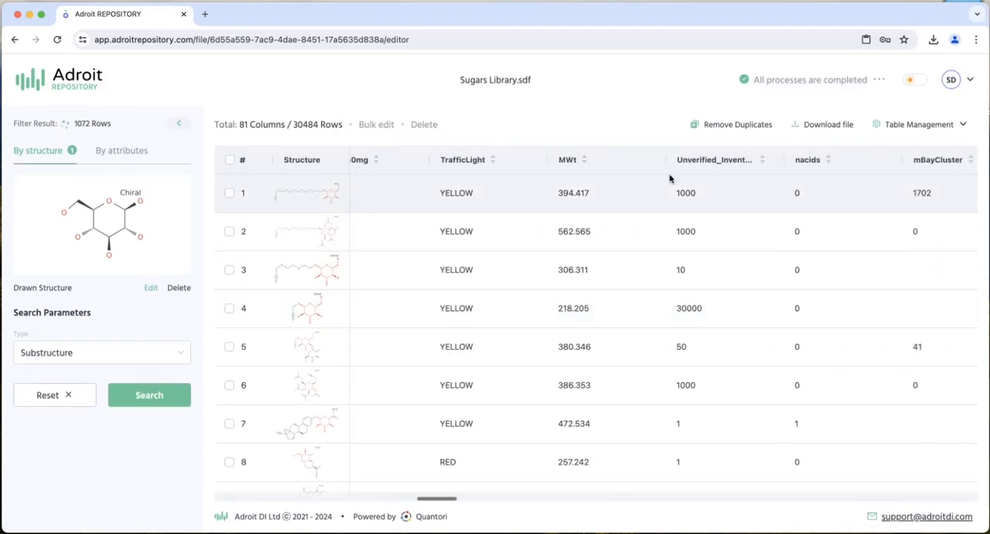
pyautogui.hscroll(-2, 464, 200)
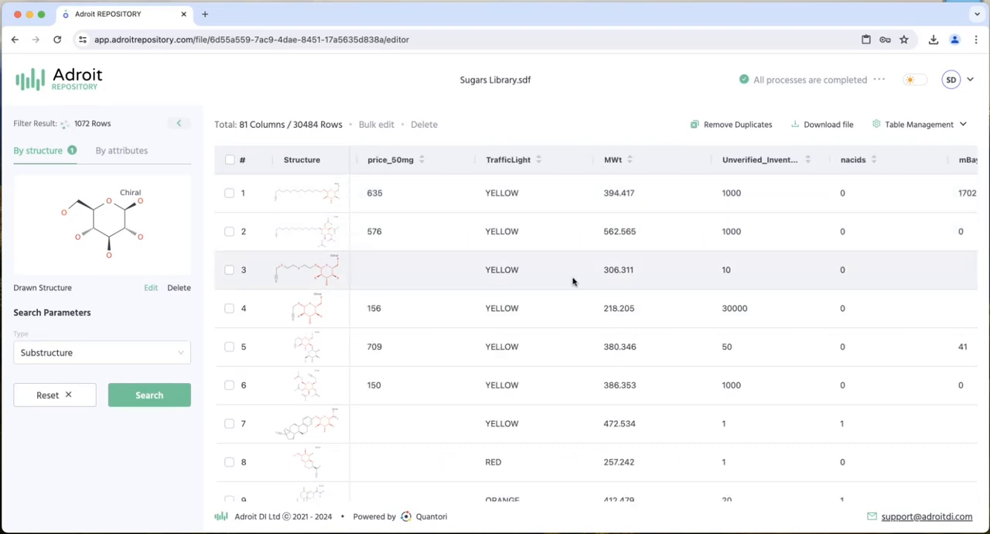
pyautogui.hscroll(8, 588, 282)
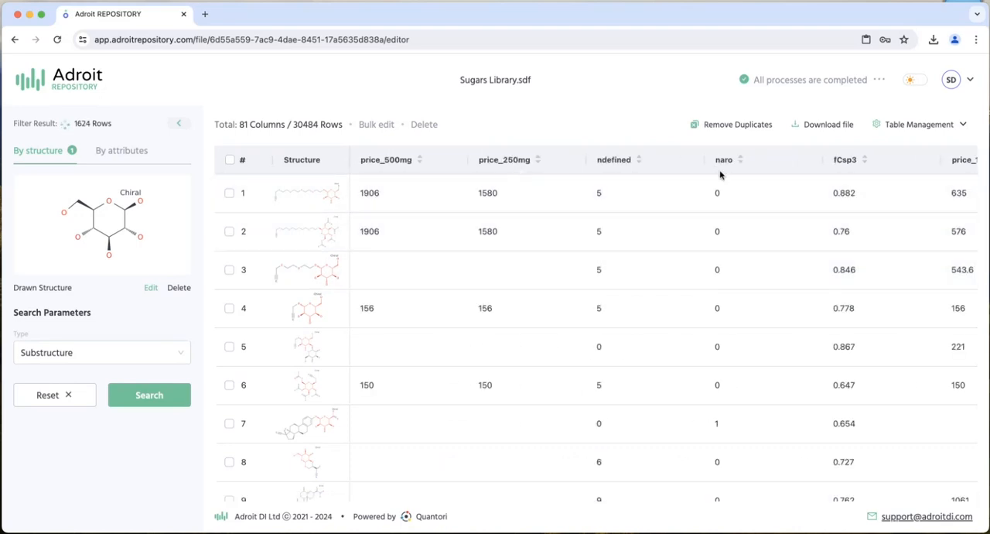
pyautogui.hscroll(5, 738, 249)
pyautogui.hscroll(6, 738, 249)
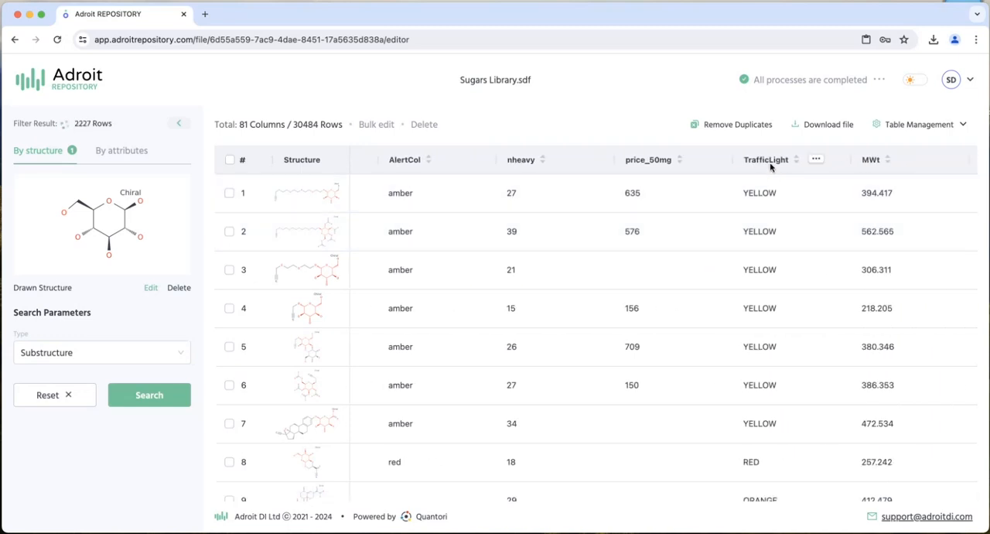
pyautogui.moveTo(771, 162); pyautogui.dragTo(340, 194)
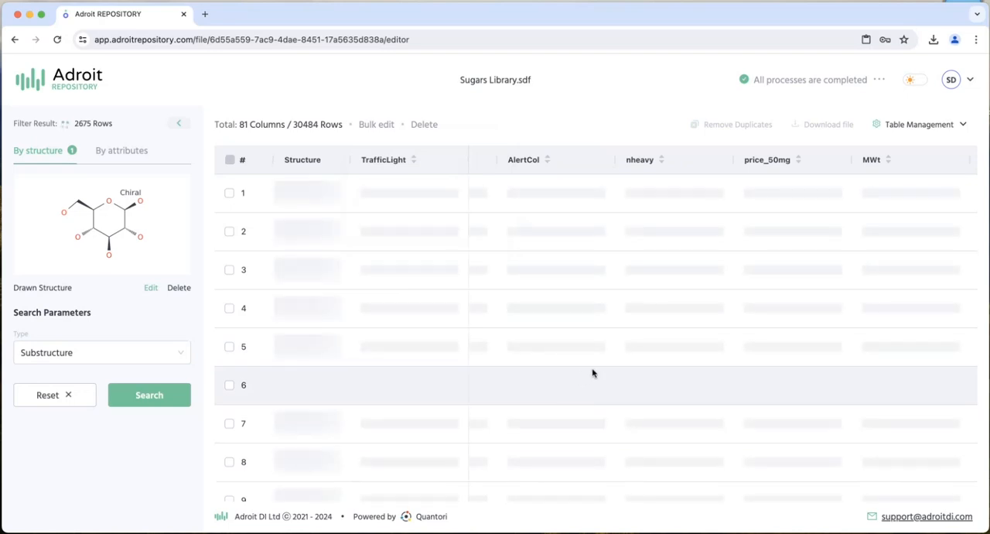
pyautogui.hscroll(10, 609, 352)
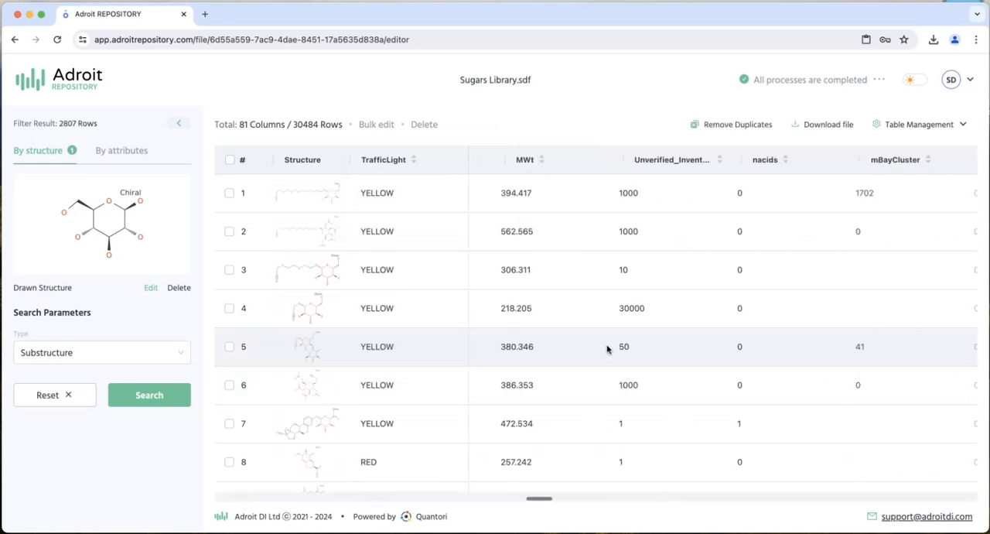
pyautogui.hscroll(-10, 607, 350)
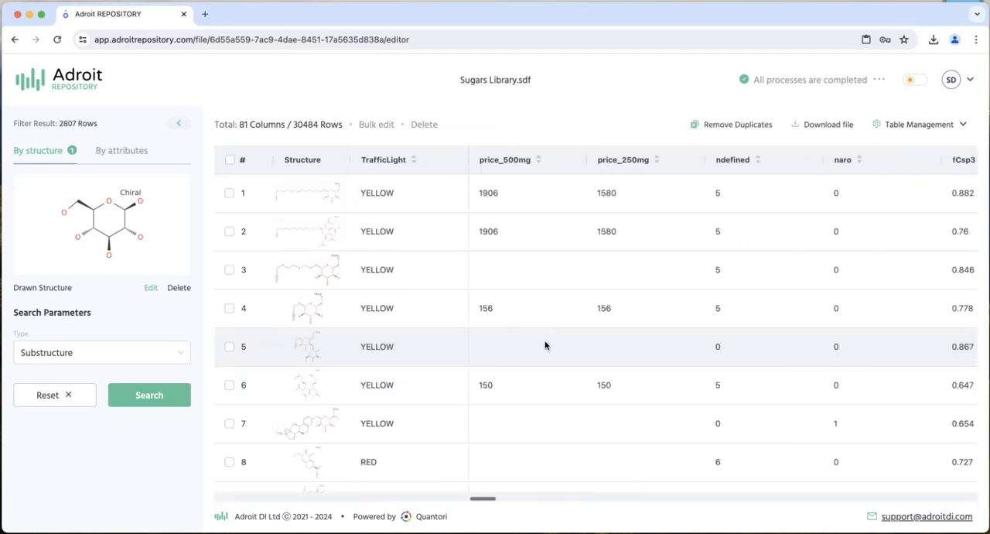
# - Filter the matched sugars by attribute so that price_500mg is LESSTHAN 1000
pyautogui.click(140, 154)
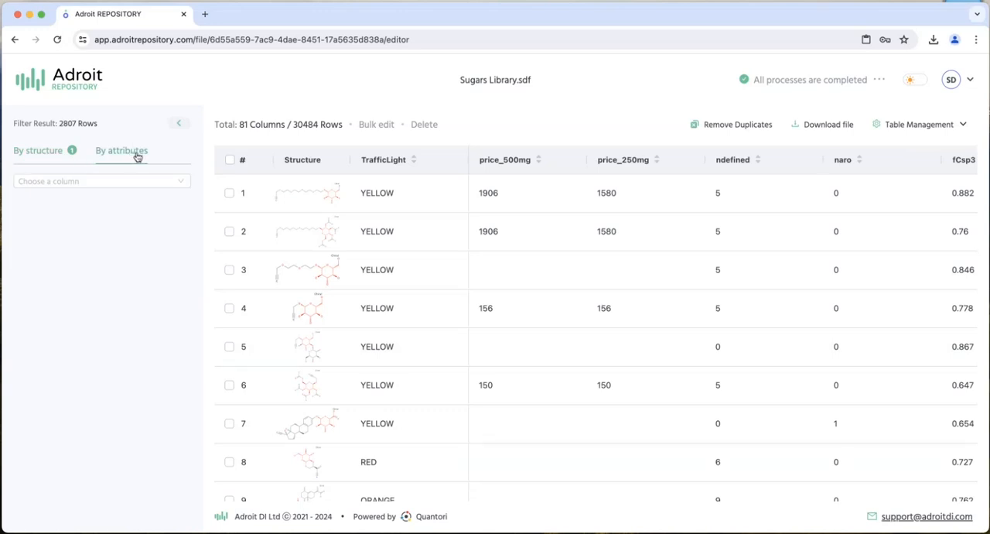
pyautogui.click(124, 181)
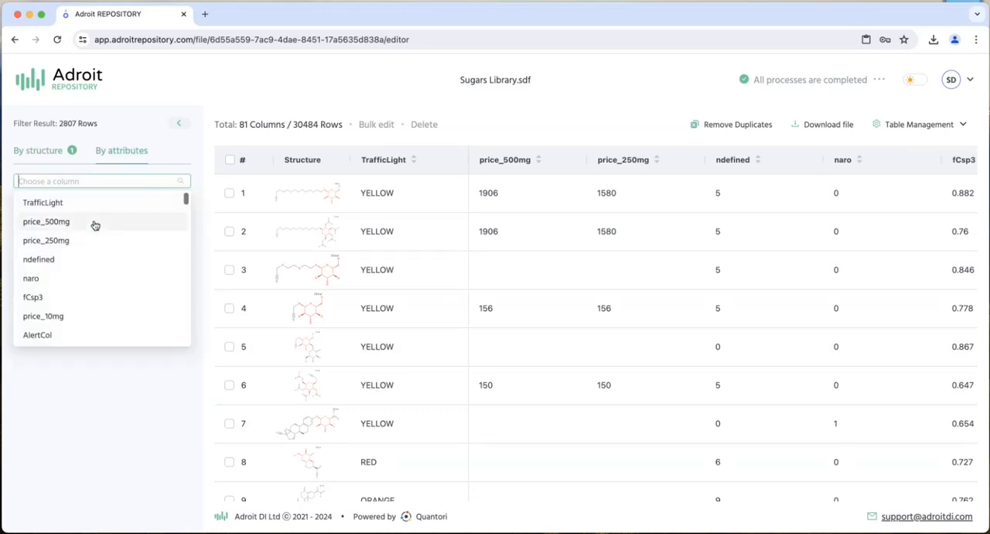
pyautogui.click(95, 223)
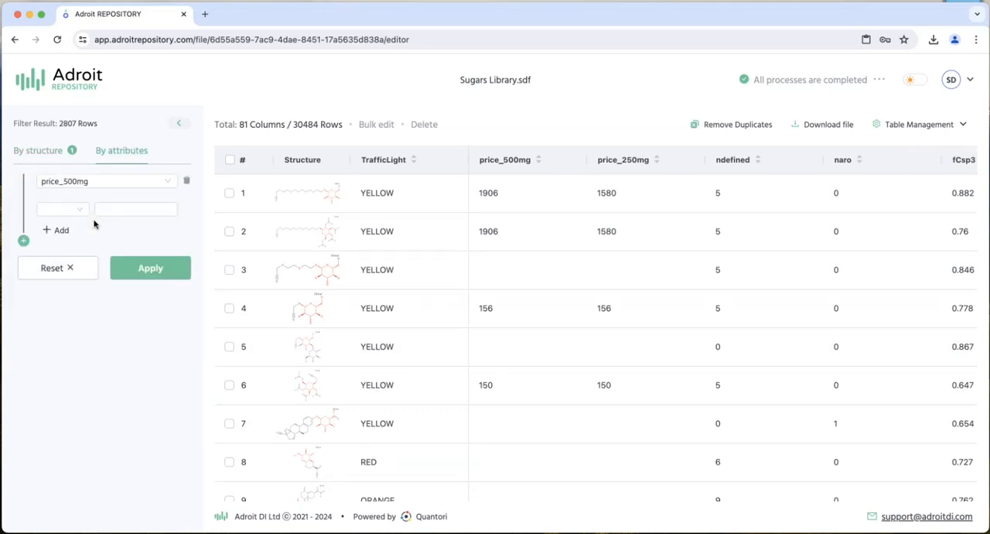
pyautogui.click(73, 210)
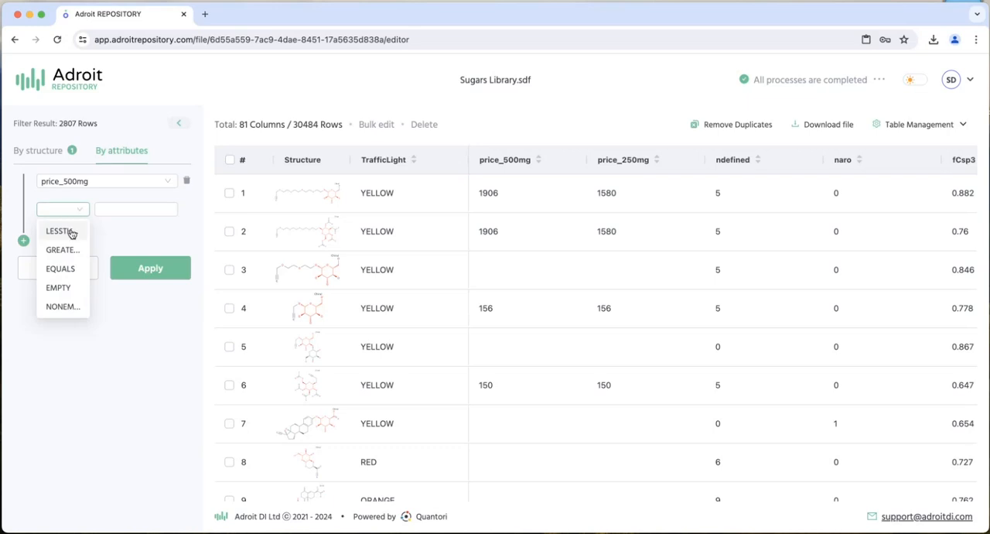
pyautogui.click(71, 231)
pyautogui.click(144, 211)
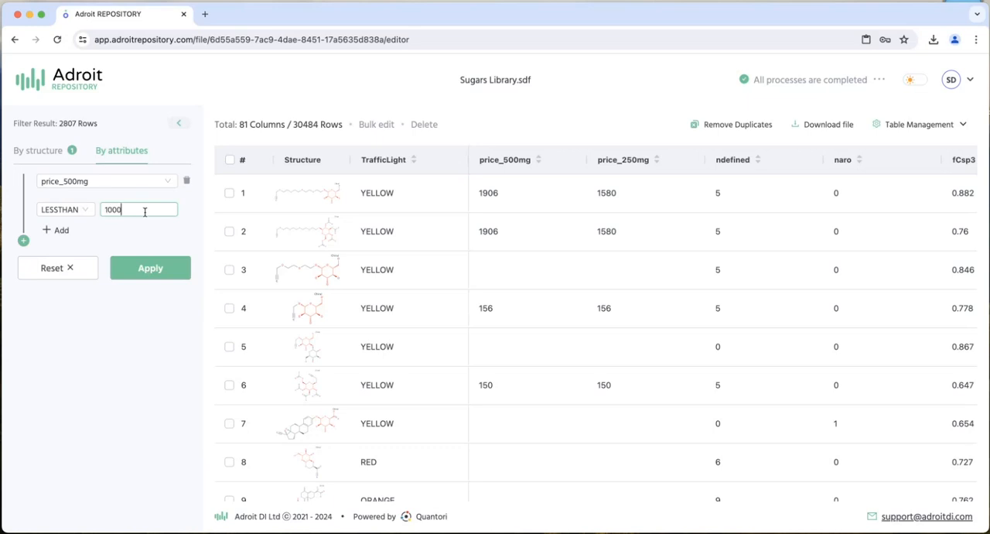
pyautogui.click(134, 271)
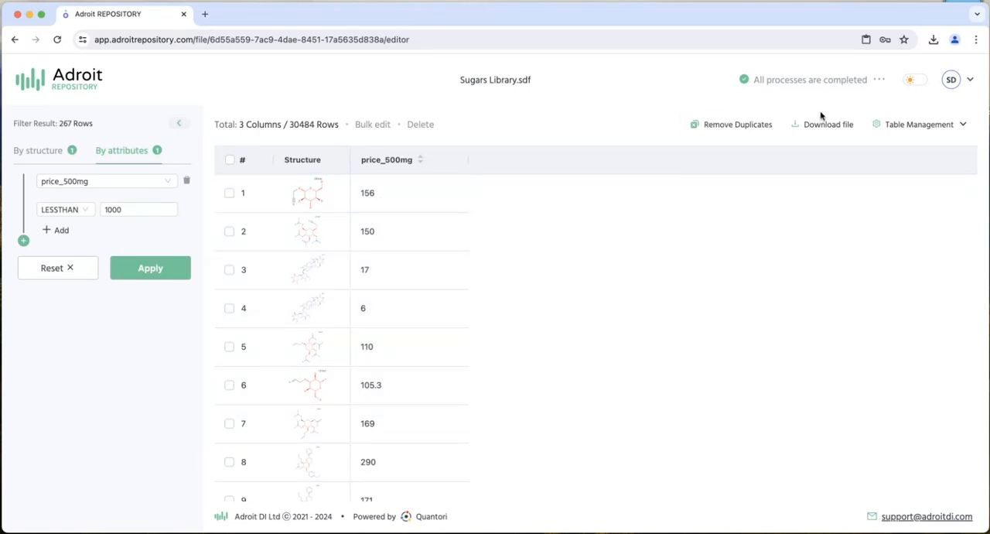
# - Show all hidden columns of the filtered Sugars Library table again and apply the change
pyautogui.click(922, 125)
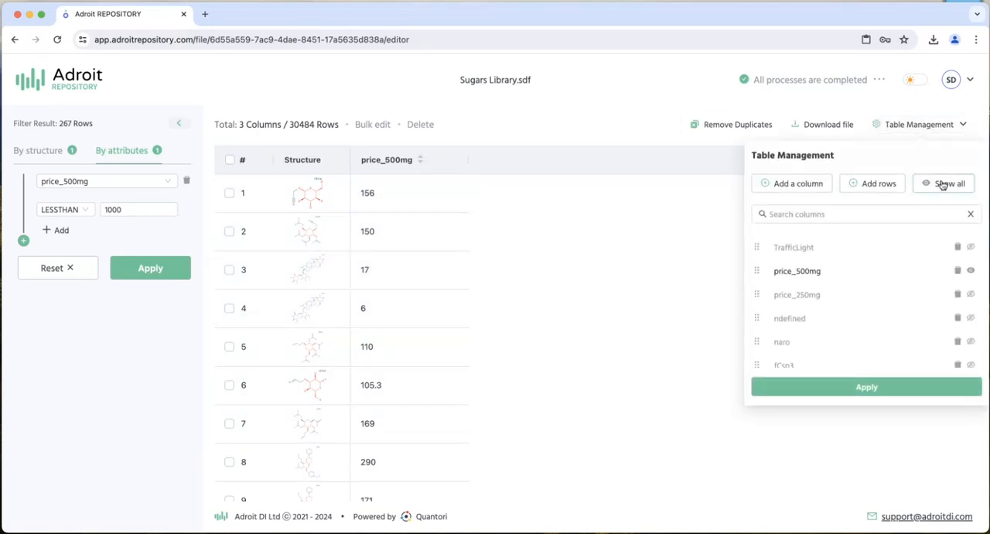
pyautogui.click(942, 184)
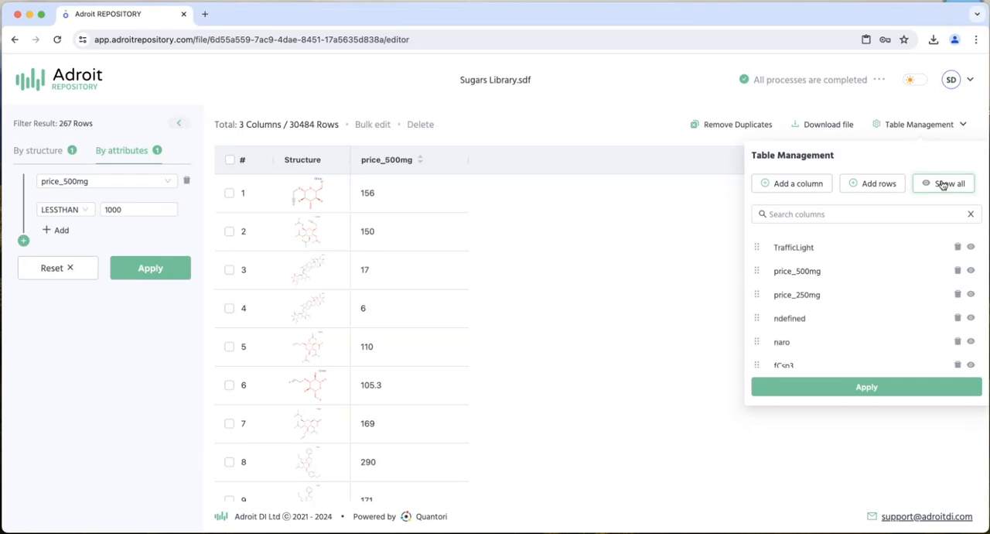
pyautogui.click(923, 387)
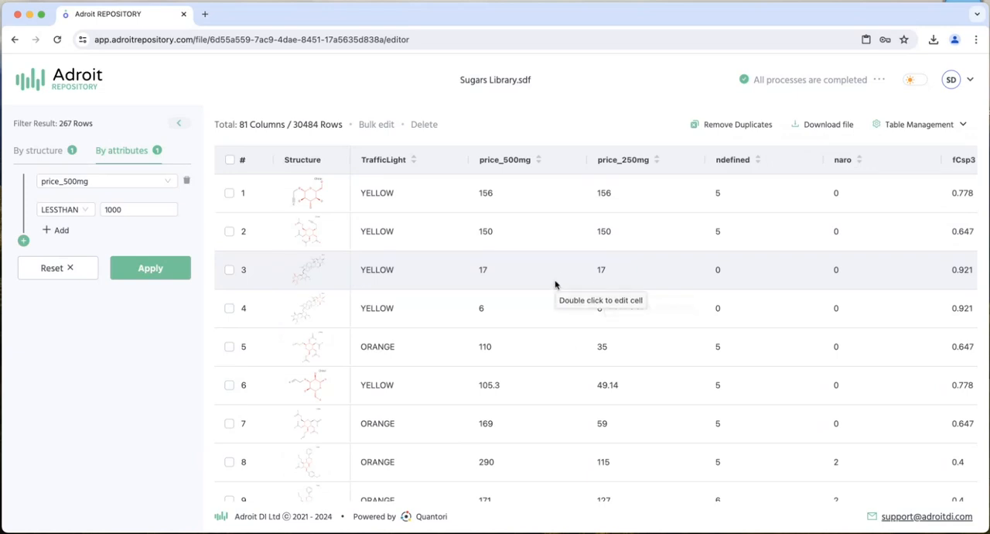
# - Add an AND attribute condition that price_250mg is LESSTHAN 100 and apply it to the filtered sugars
pyautogui.click(24, 242)
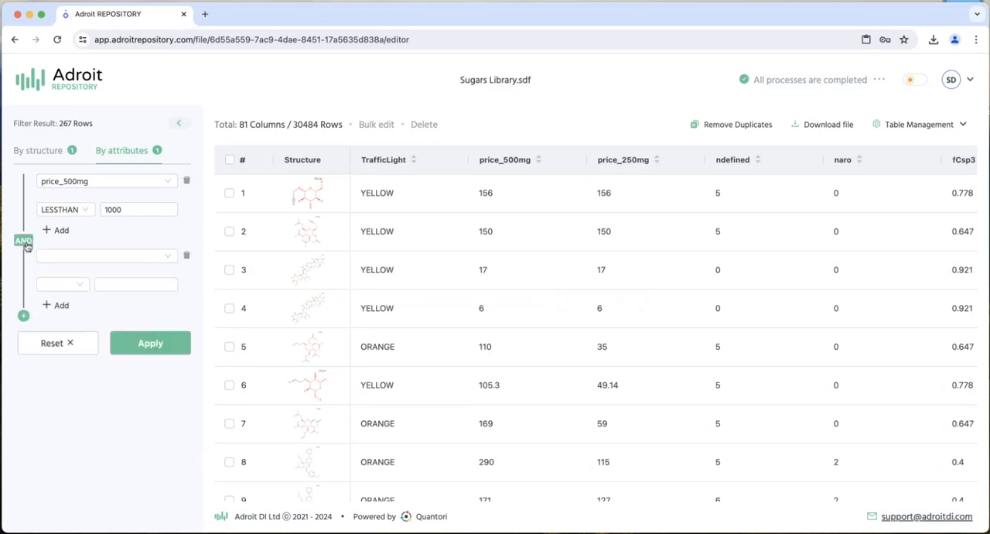
pyautogui.click(122, 258)
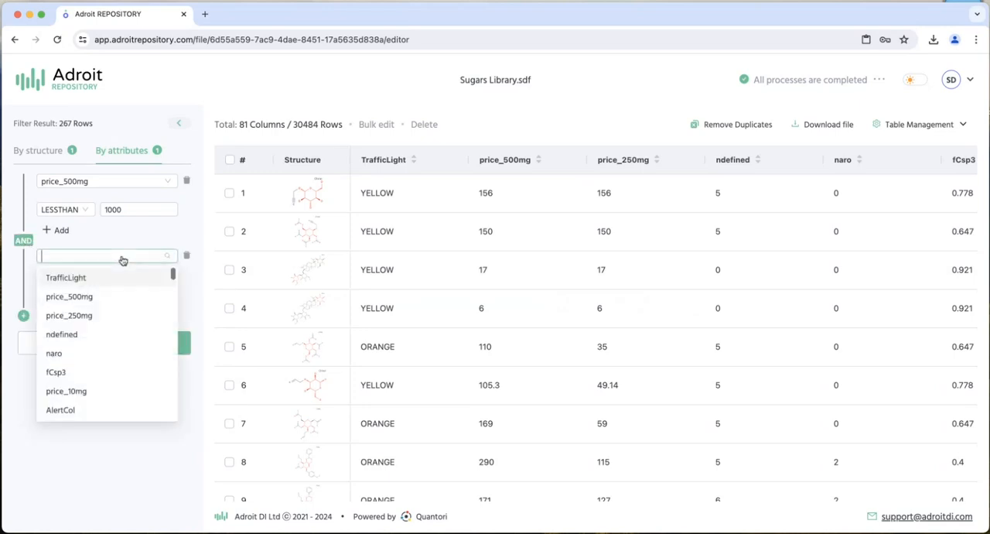
pyautogui.click(98, 316)
pyautogui.click(77, 286)
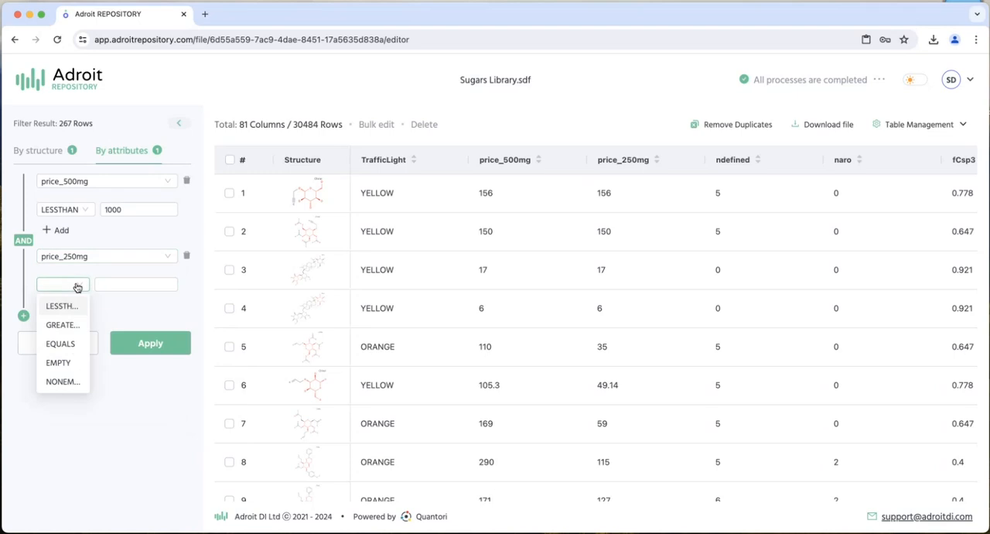
pyautogui.click(73, 313)
pyautogui.click(133, 286)
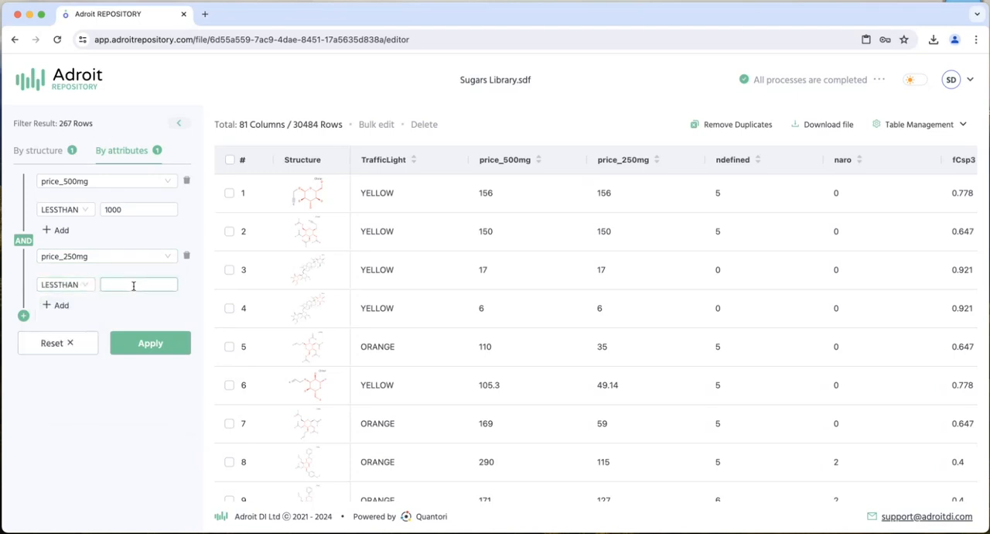
pyautogui.click(159, 343)
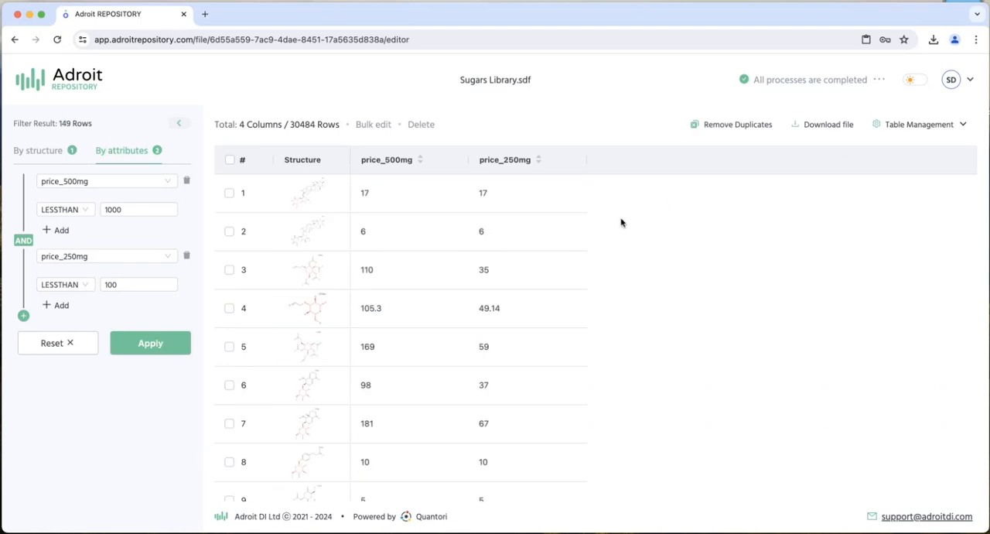
# - Add a third AND attribute condition that TrafficLight is NONEMPTY and apply the filter
pyautogui.click(23, 315)
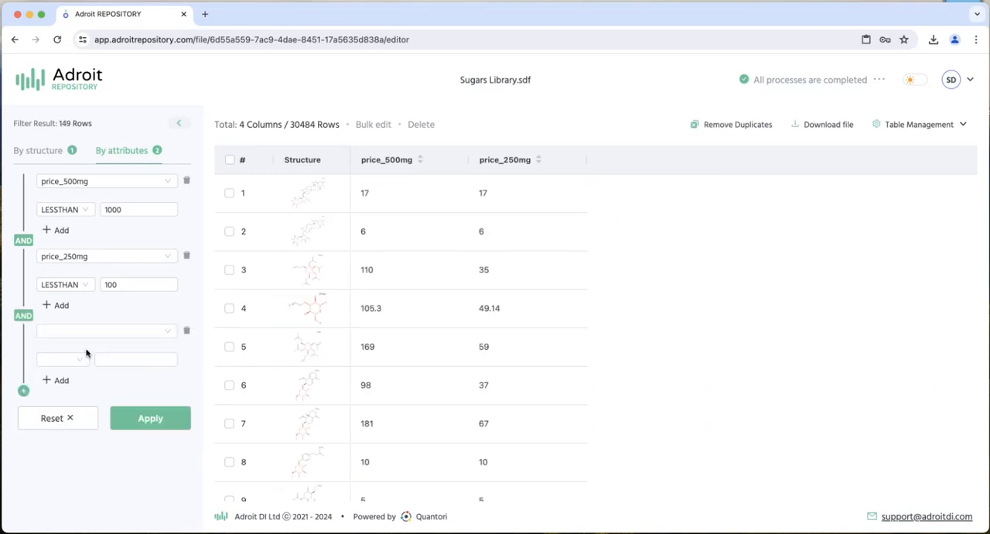
pyautogui.click(139, 335)
pyautogui.scroll(-10, 114, 390)
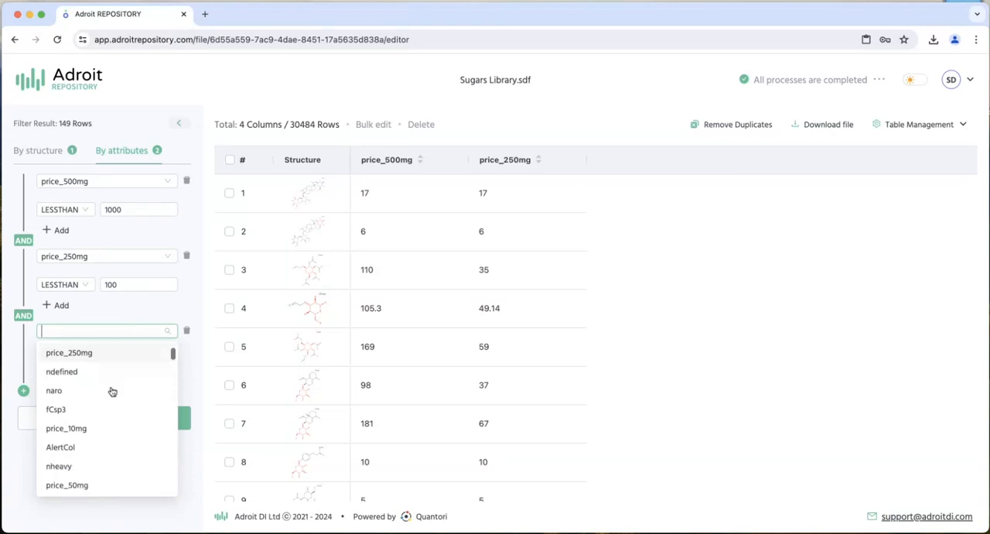
pyautogui.scroll(-2, 113, 391)
pyautogui.scroll(10, 111, 389)
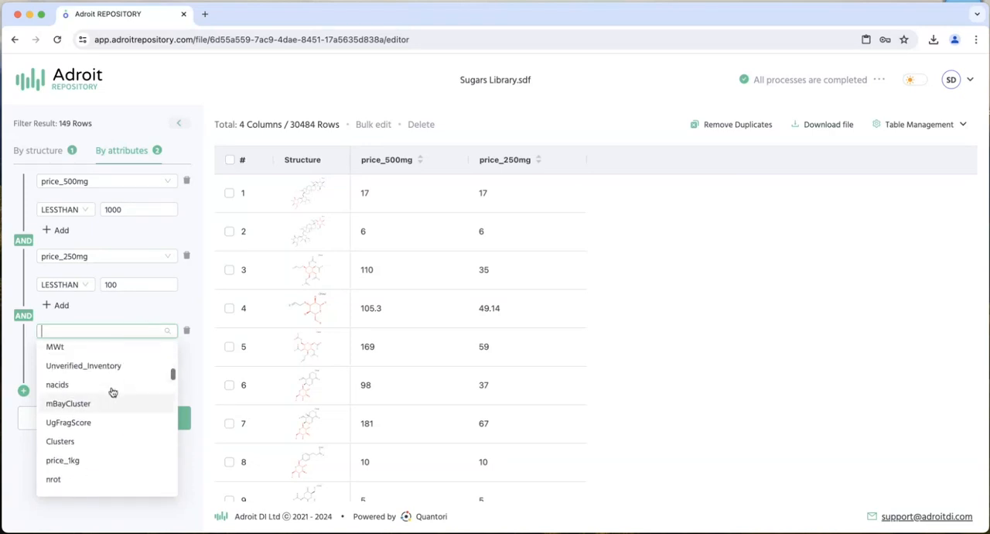
pyautogui.click(89, 354)
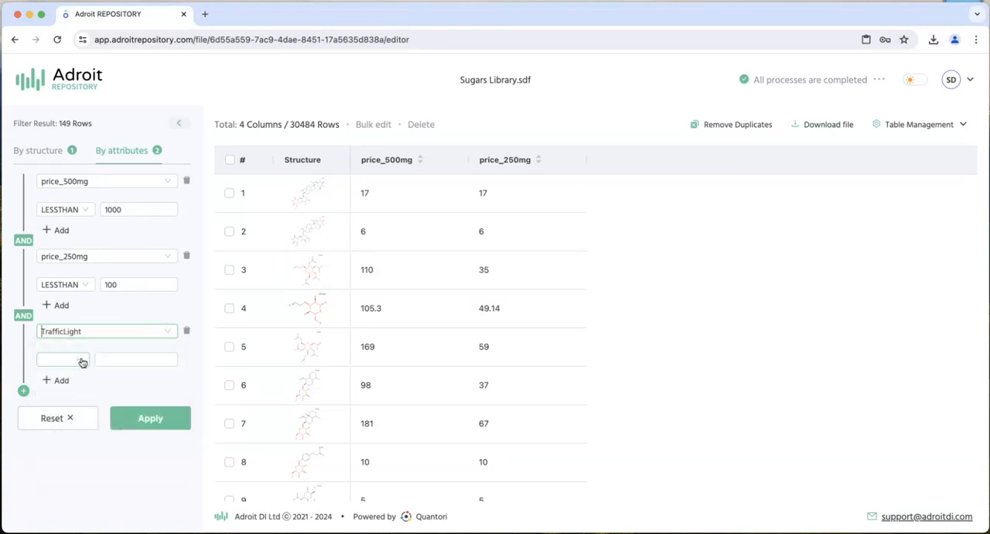
pyautogui.click(81, 360)
pyautogui.click(63, 439)
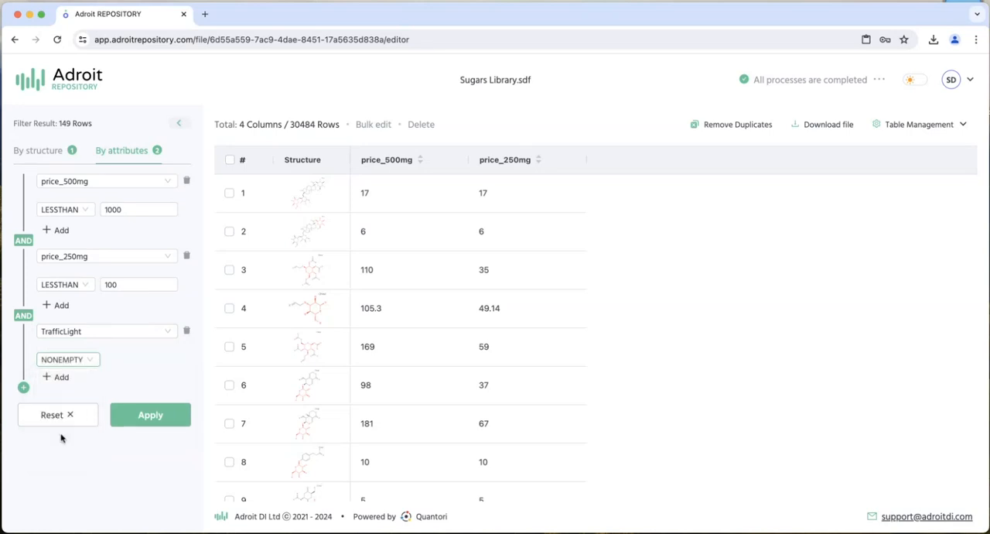
pyautogui.click(147, 412)
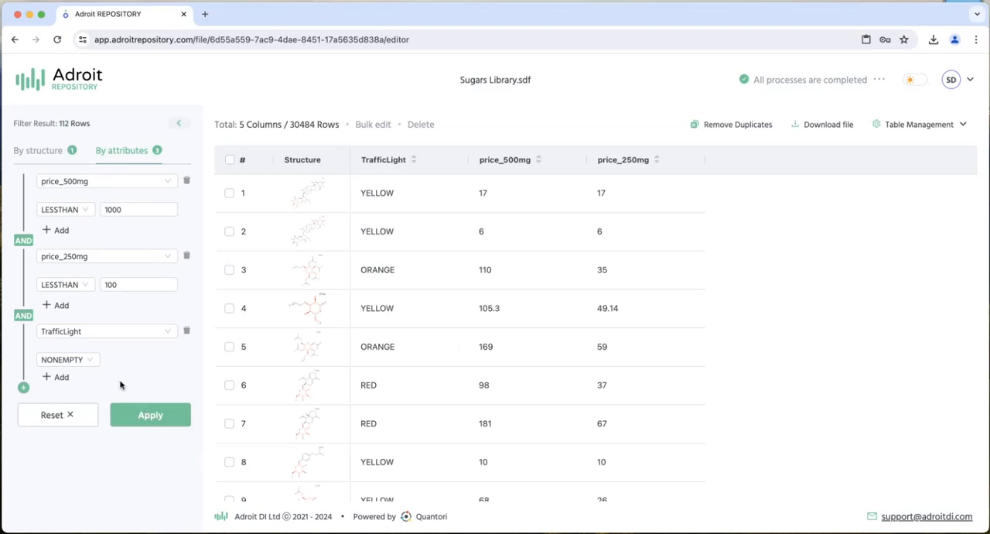
# - Show all columns of the Sugars Library table again after the TrafficLight filter and apply the change
pyautogui.click(76, 362)
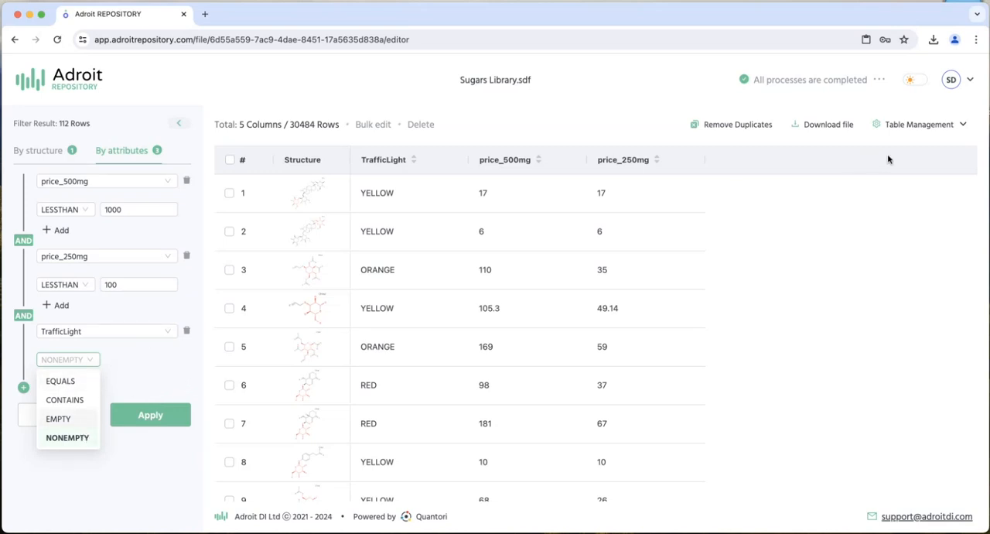
pyautogui.click(928, 132)
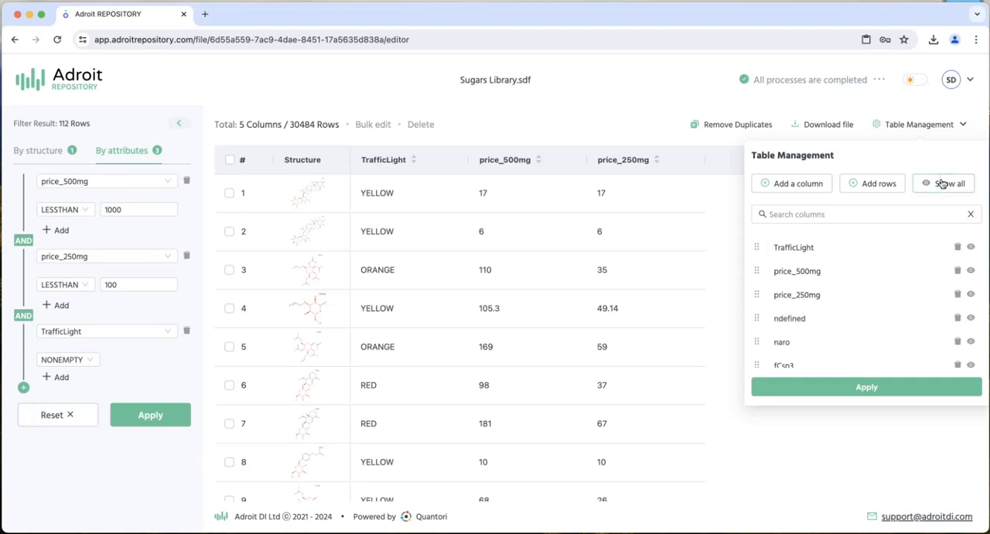
pyautogui.click(942, 184)
pyautogui.click(875, 385)
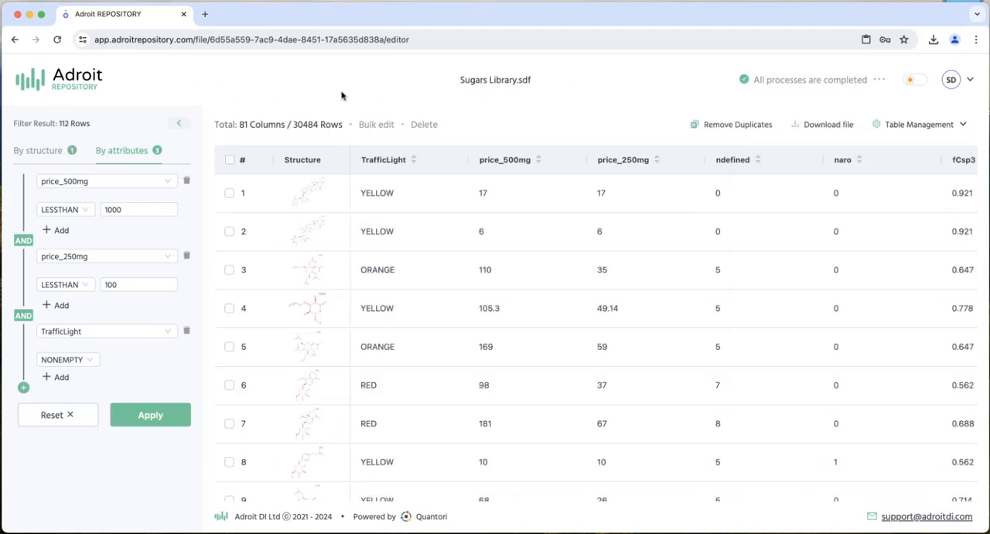
# - Export only the filter result as an unzipped SD file named Hit Hexo
pyautogui.click(826, 123)
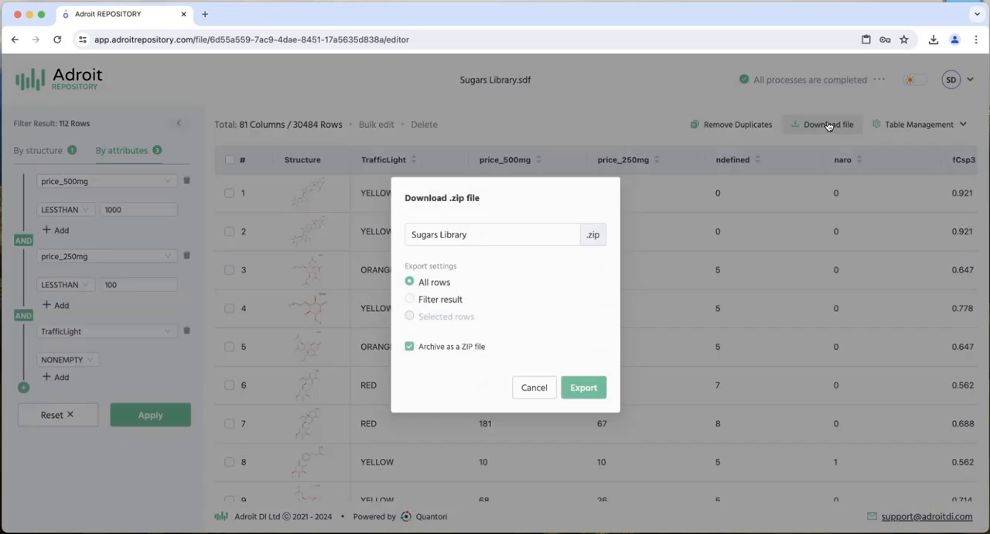
pyautogui.click(395, 305)
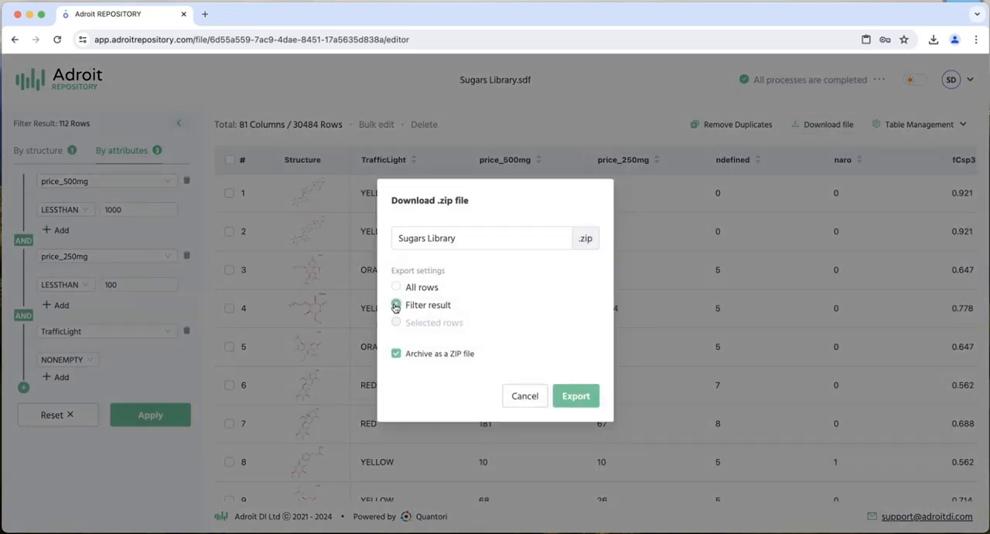
pyautogui.moveTo(487, 238); pyautogui.dragTo(379, 238)
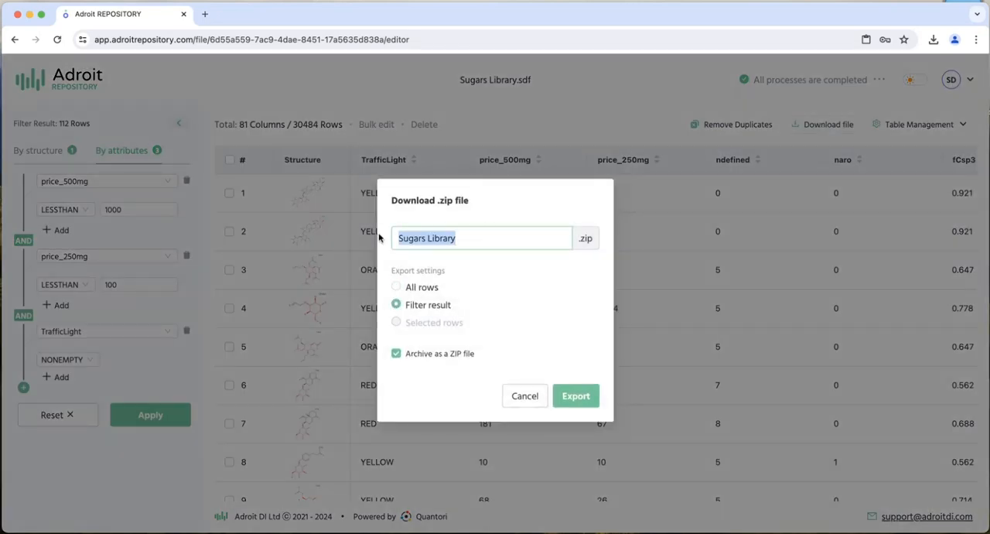
pyautogui.write('Hit Hex')
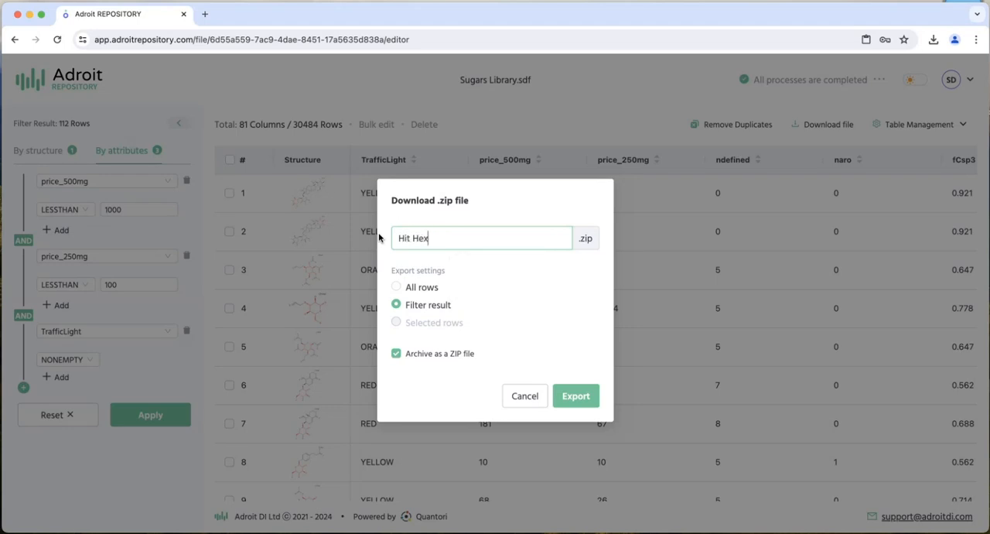
pyautogui.write('o')
pyautogui.click(396, 353)
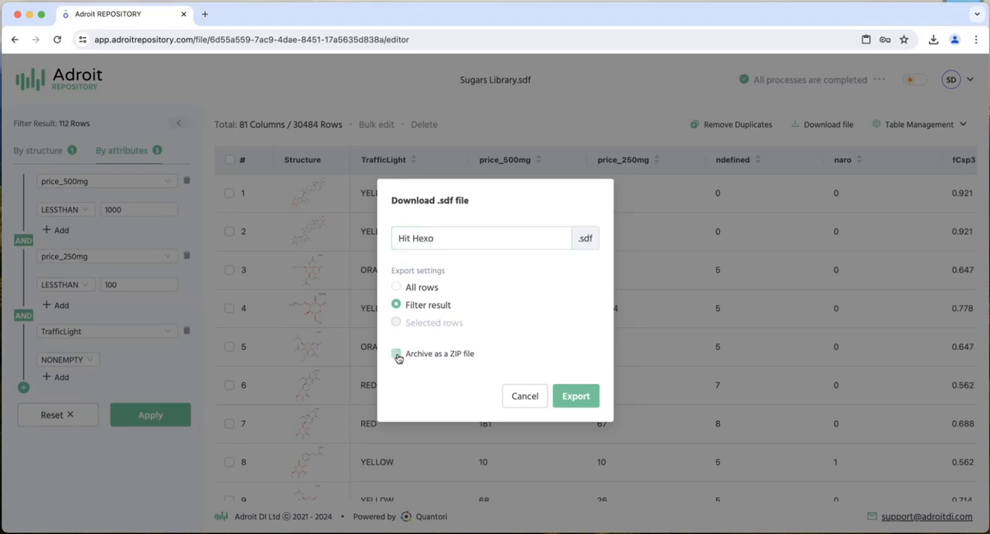
pyautogui.click(569, 400)
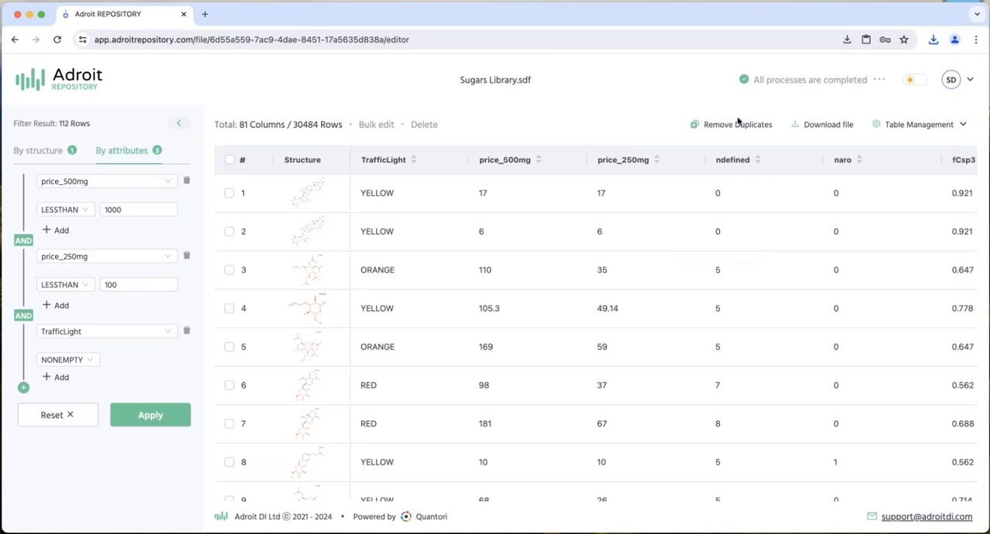
# - Return to the repository's file list and upload Hit Hexo.sdf from the Downloads folder
pyautogui.click(78, 83)
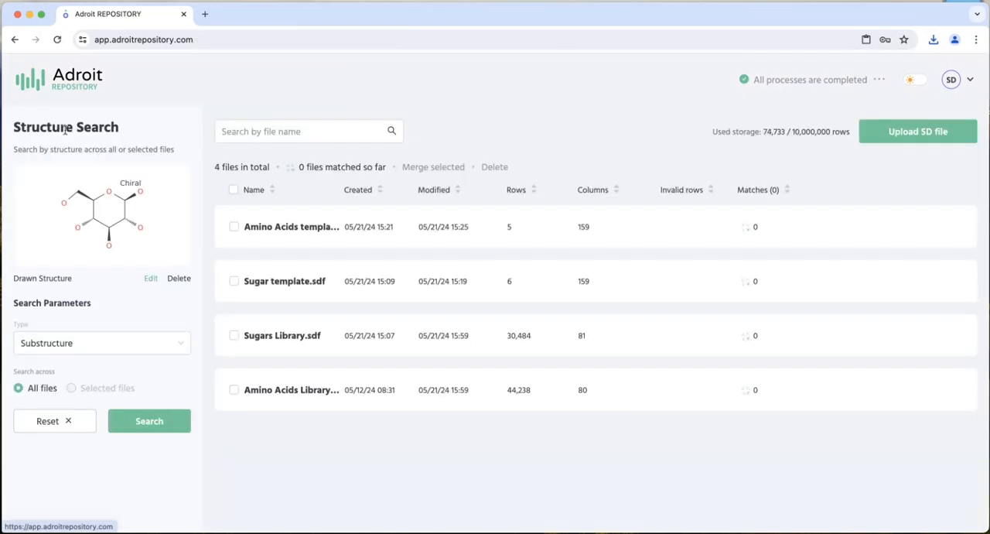
pyautogui.click(911, 135)
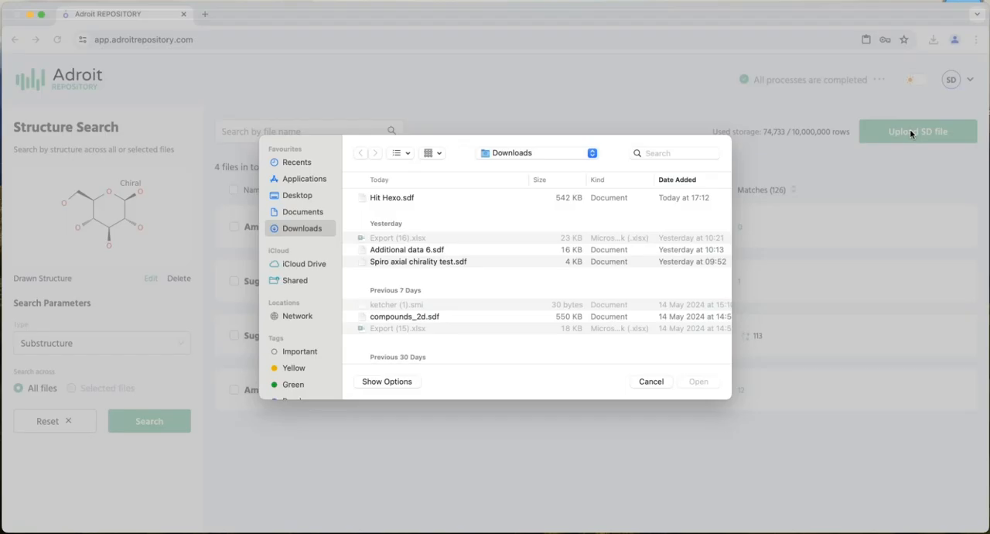
pyautogui.doubleClick(404, 199)
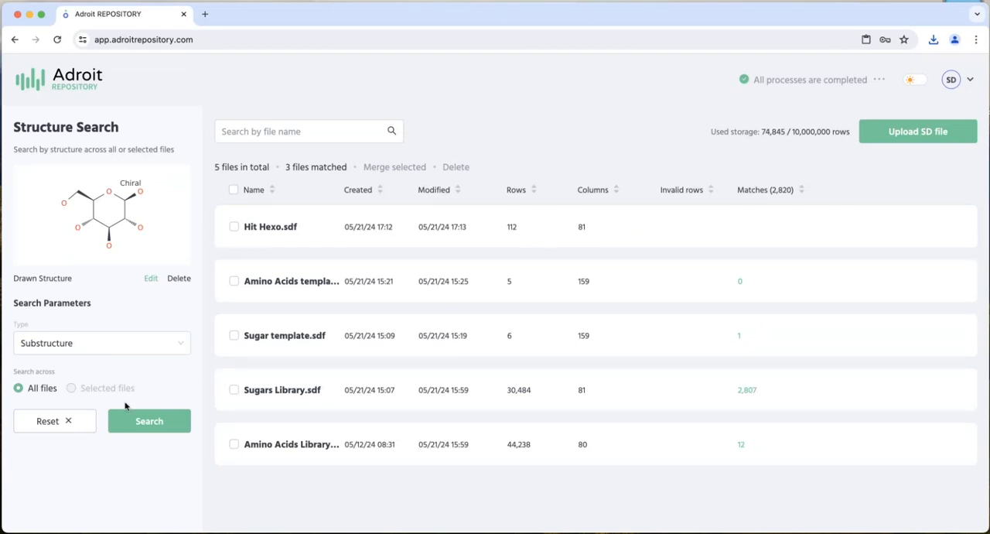
# - Reset the structure search, delete its drawn hexose query and open Amino Acids template.sdf
pyautogui.click(68, 421)
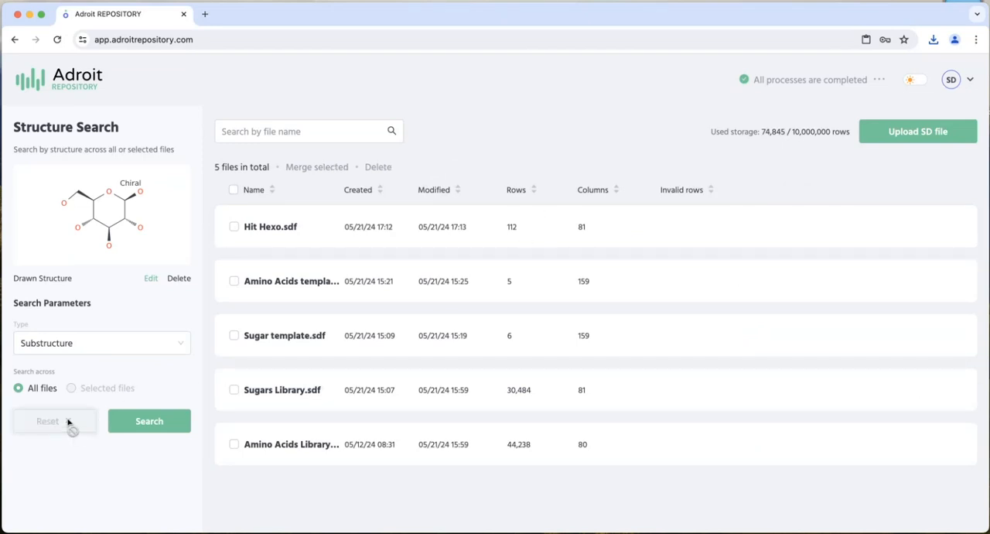
pyautogui.click(183, 278)
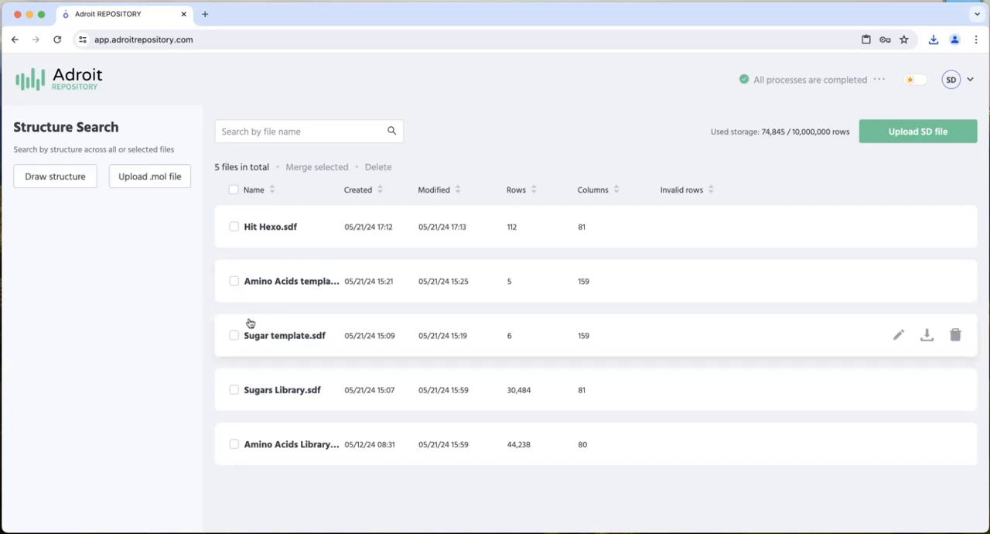
pyautogui.click(294, 285)
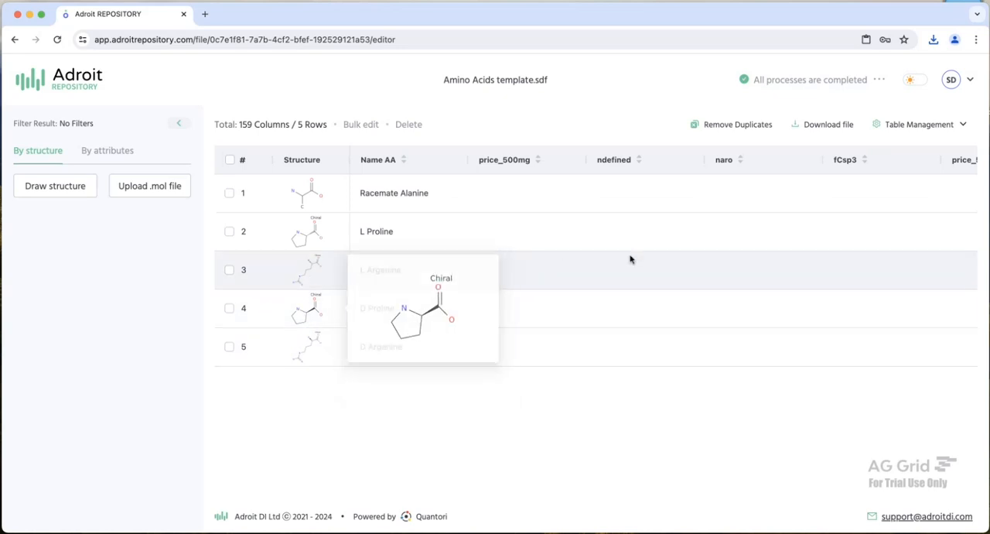
# - Open the D Argenine structure in row 5 of the amino acids template and copy the whole molecule
pyautogui.hscroll(15, 631, 259)
pyautogui.hscroll(-15, 631, 259)
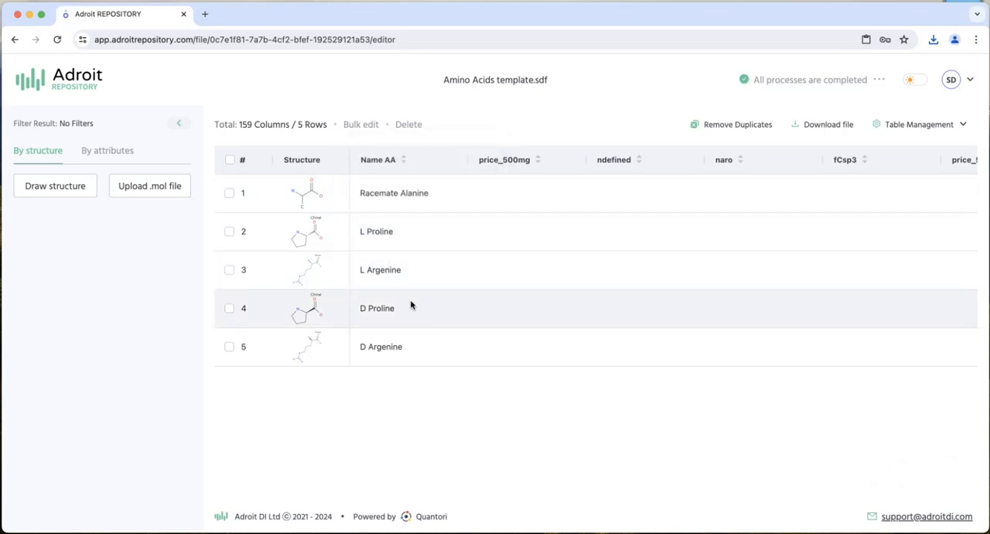
pyautogui.moveTo(297, 352)
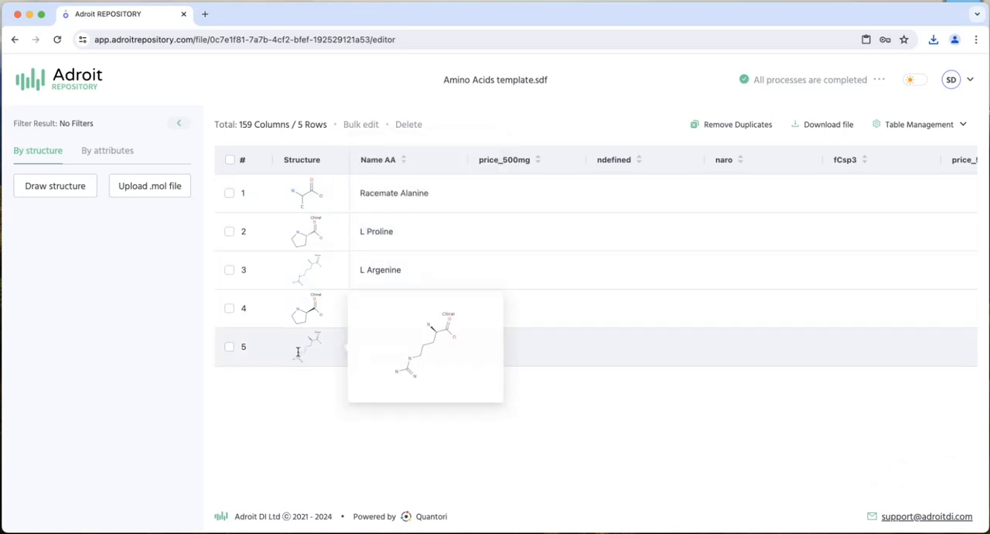
pyautogui.click(299, 353)
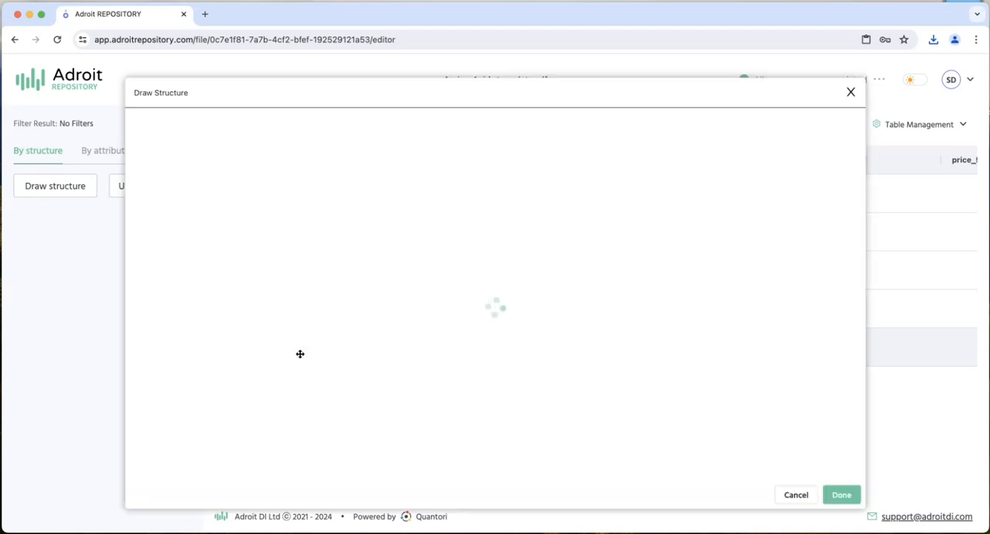
pyautogui.moveTo(482, 177); pyautogui.dragTo(524, 423)
pyautogui.click(343, 201)
pyautogui.moveTo(306, 171); pyautogui.dragTo(608, 398)
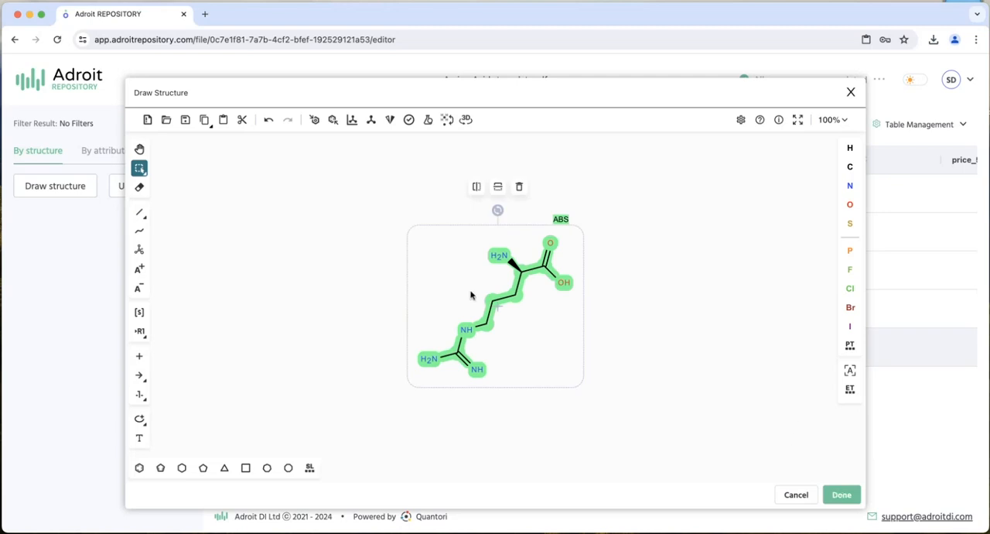
# - Go back to the file list and paste the copied D Argenine molecule as the drawn structure search query
pyautogui.click(51, 80)
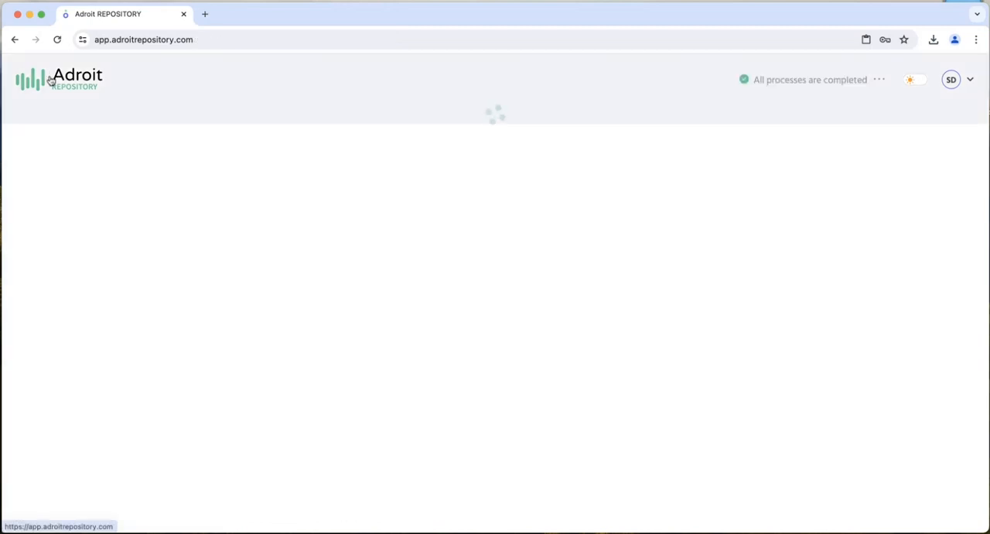
pyautogui.click(53, 177)
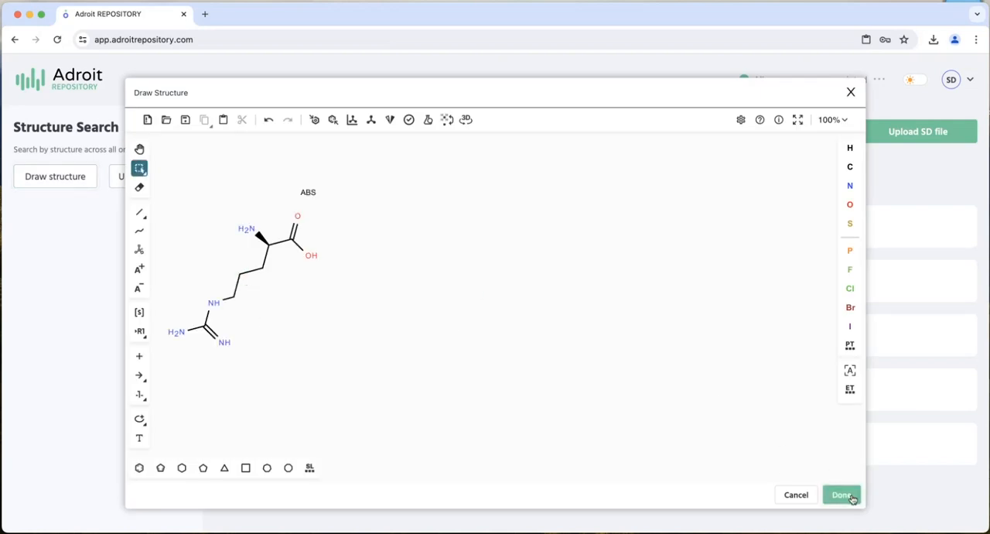
pyautogui.click(842, 495)
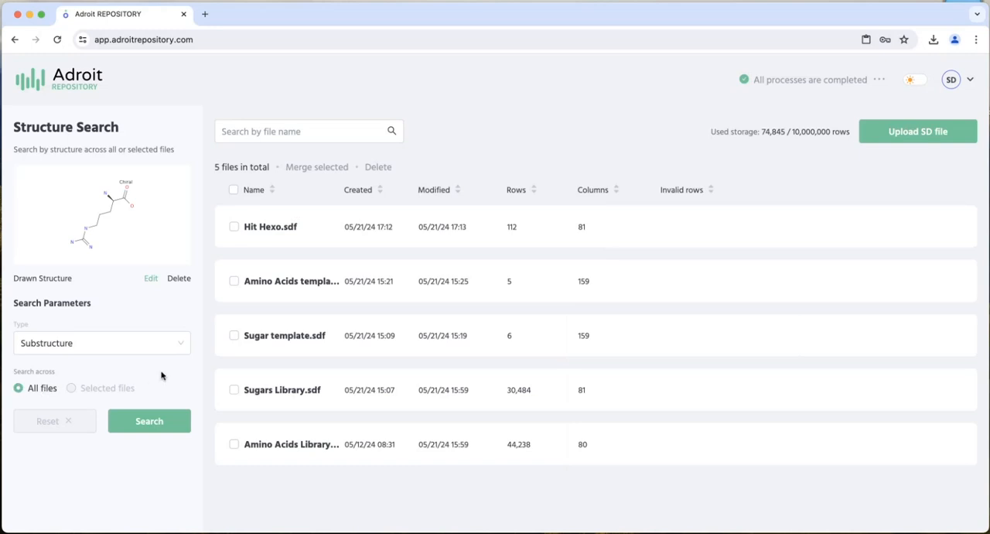
# - Set the structure search type to Exact and run it across all files
pyautogui.click(153, 346)
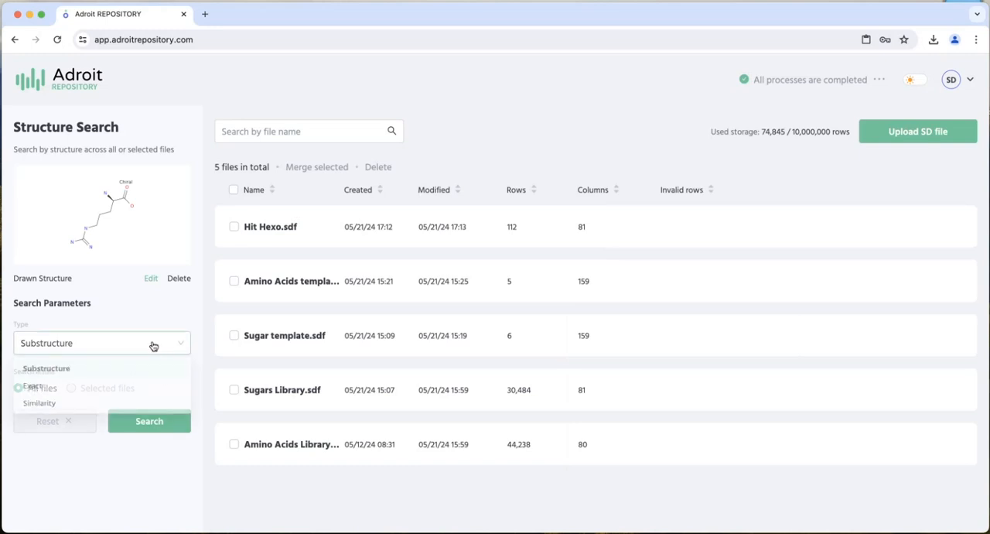
pyautogui.click(87, 389)
pyautogui.click(161, 424)
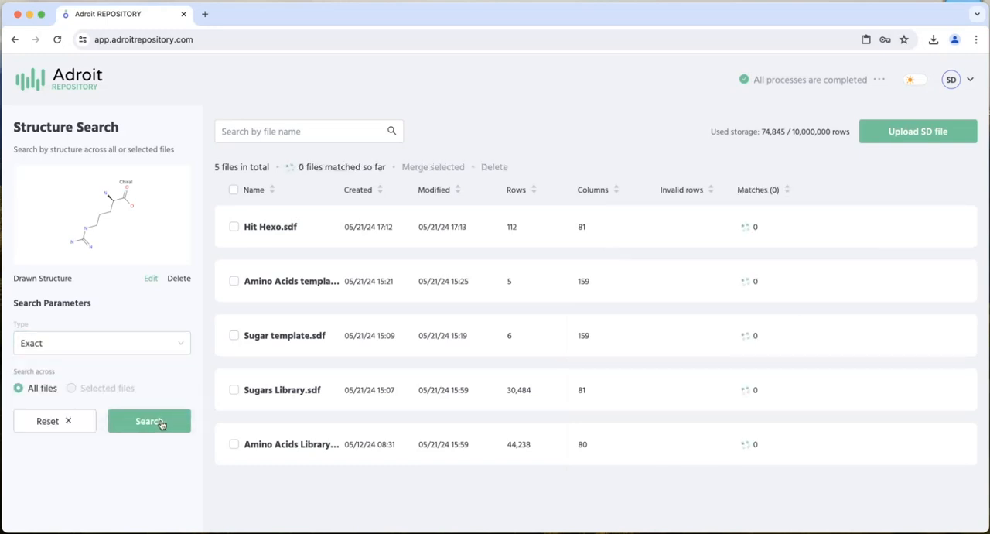
# - Open Amino Acids Library.sdf from the exact search results and inspect both matched structures and their columns without editing them
pyautogui.moveTo(482, 459)
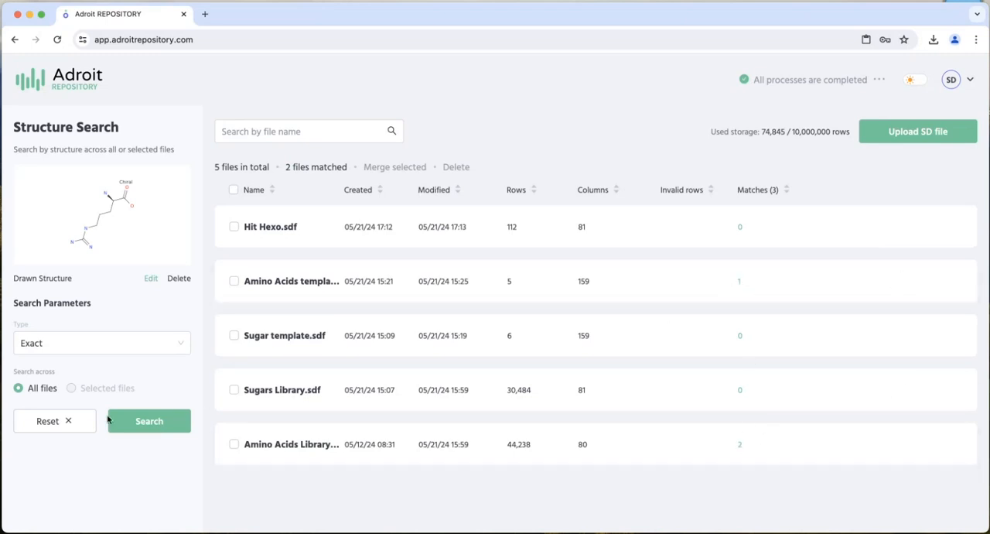
pyautogui.click(276, 447)
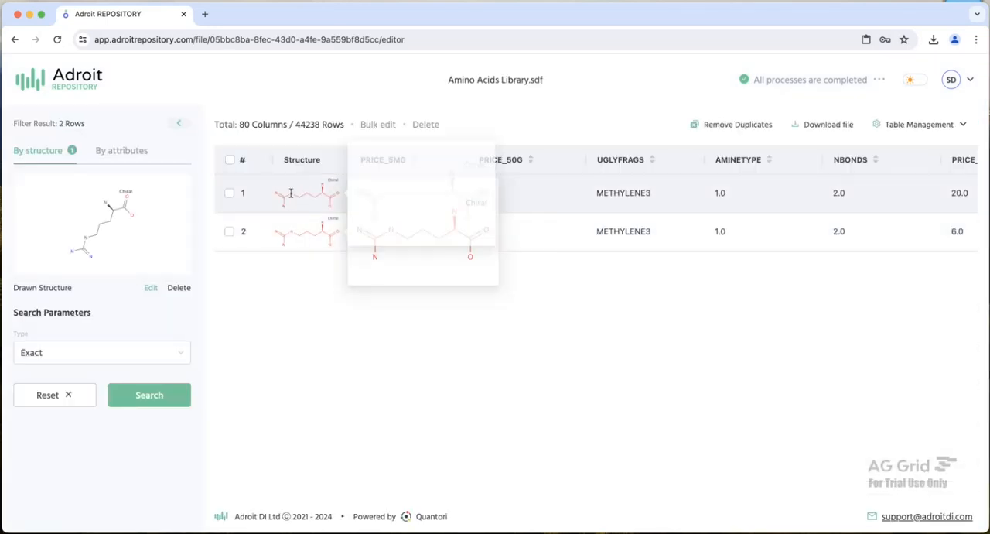
pyautogui.click(290, 196)
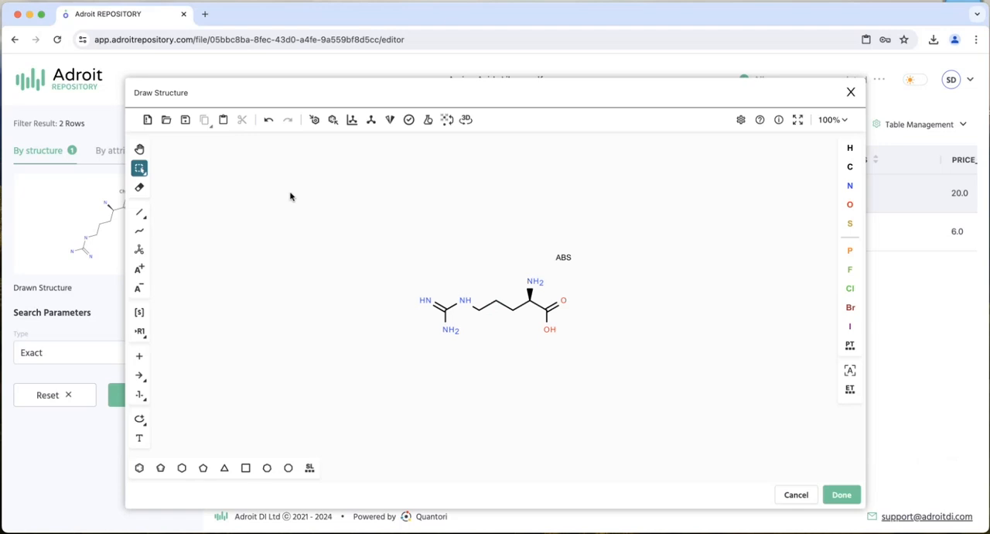
pyautogui.click(797, 503)
pyautogui.click(305, 232)
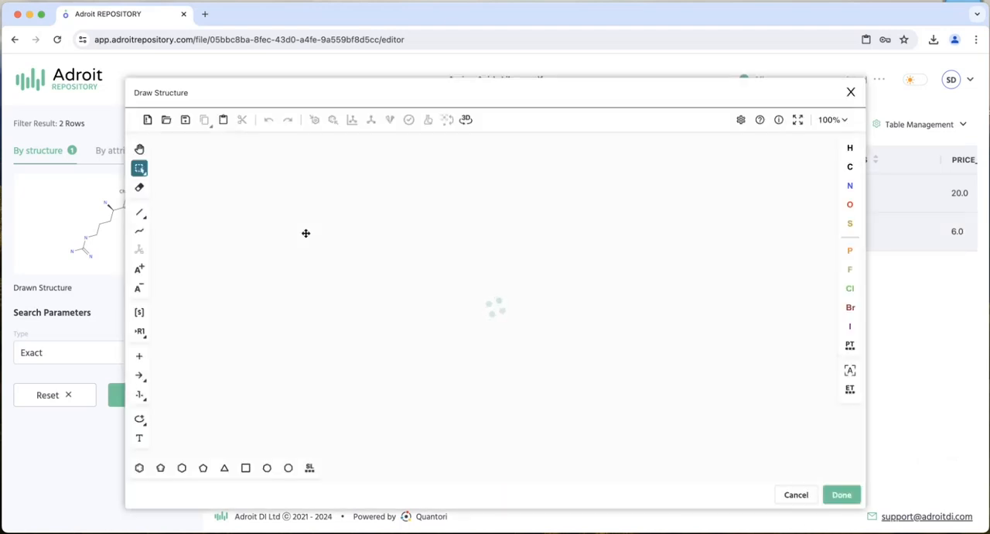
pyautogui.click(796, 494)
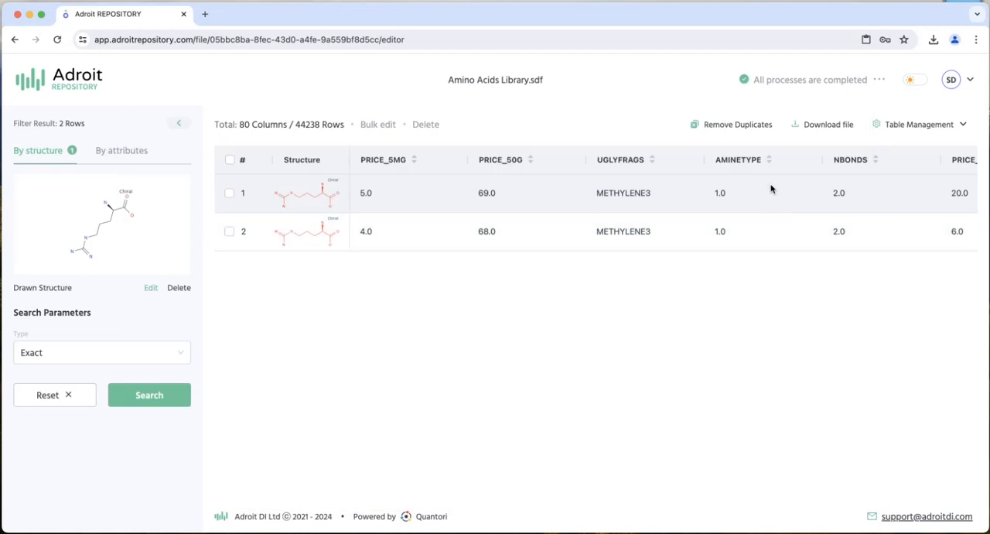
pyautogui.hscroll(5, 622, 208)
pyautogui.hscroll(-5, 621, 208)
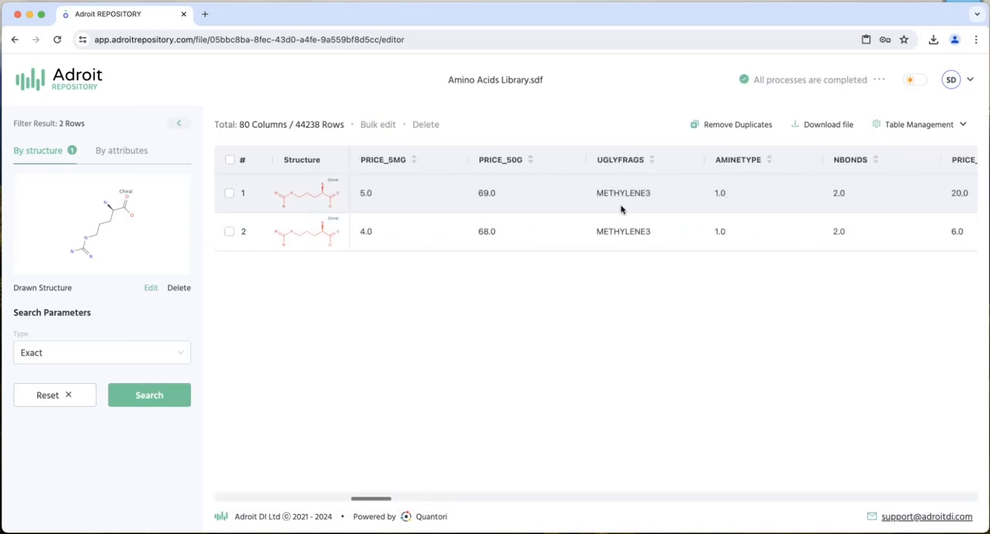
# - Return to the file list and run a Similarity search with the Tanimoto metric for the drawn structure across all files
pyautogui.click(86, 88)
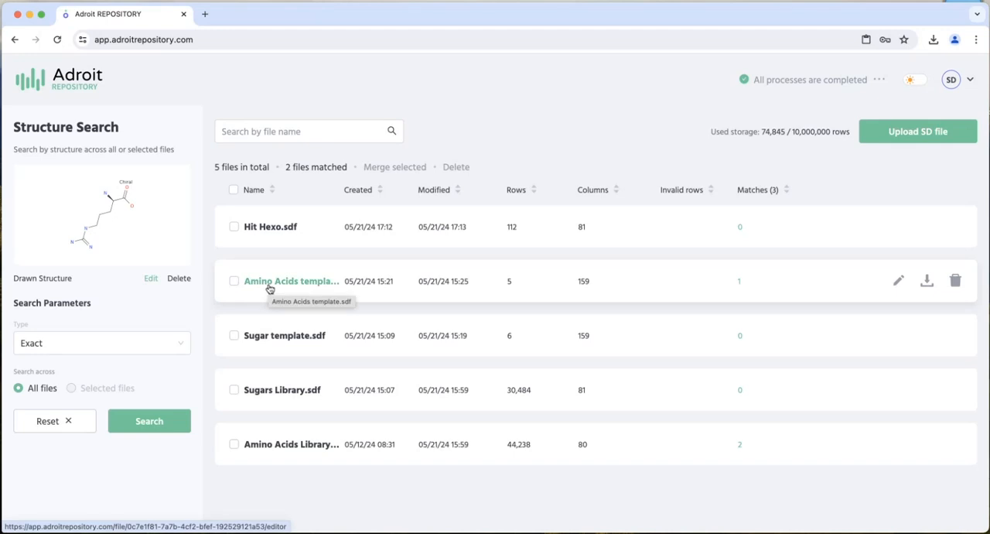
pyautogui.click(88, 342)
pyautogui.click(70, 407)
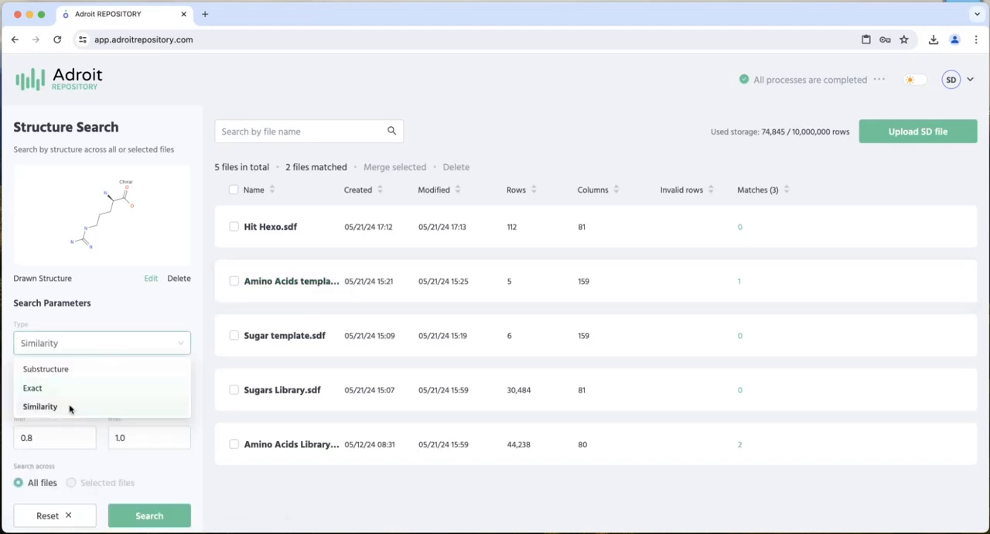
pyautogui.click(76, 398)
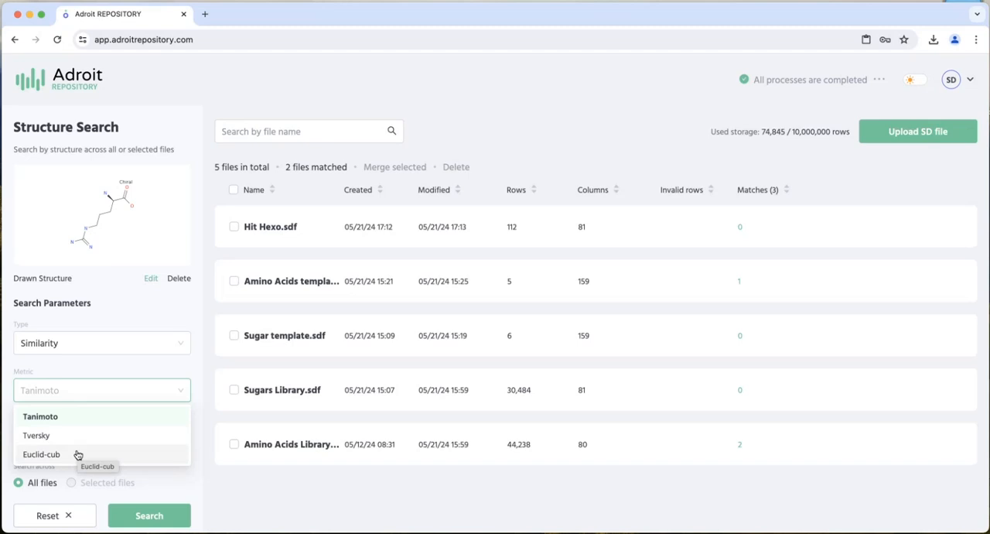
pyautogui.click(173, 483)
pyautogui.click(159, 516)
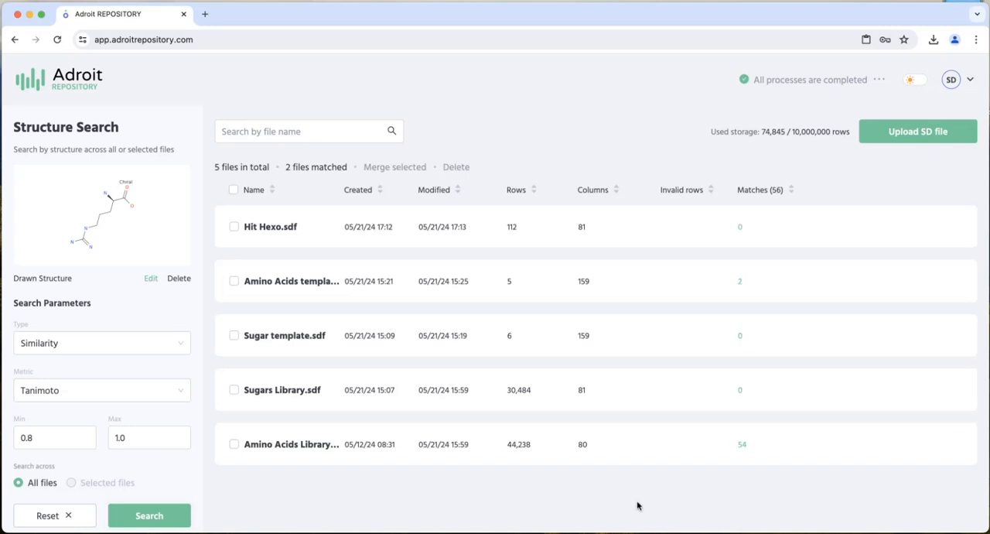
# - Open Amino Acids Library.sdf, filter its similarity hits by PRICE_5MG GREATERTHAN 50 and reload the page
pyautogui.click(292, 452)
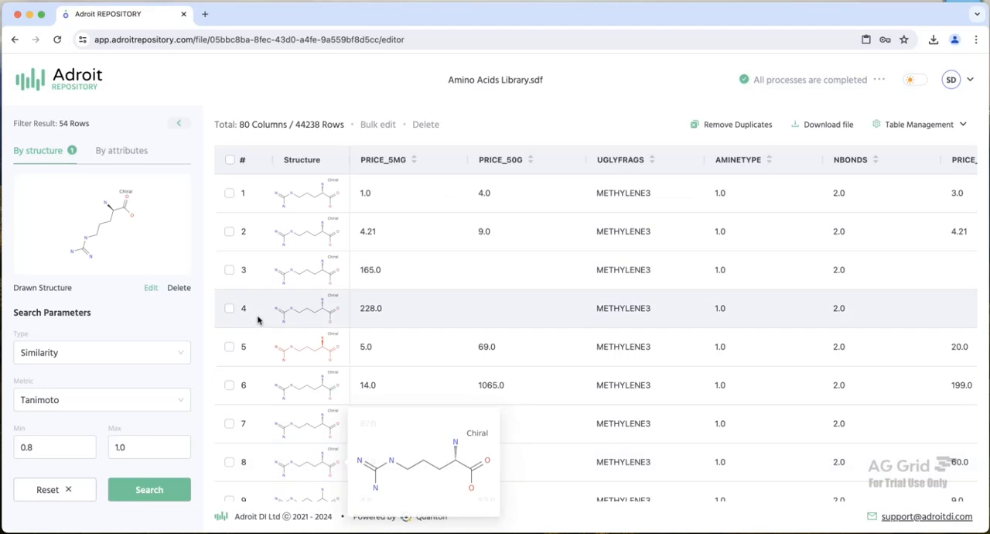
pyautogui.click(124, 152)
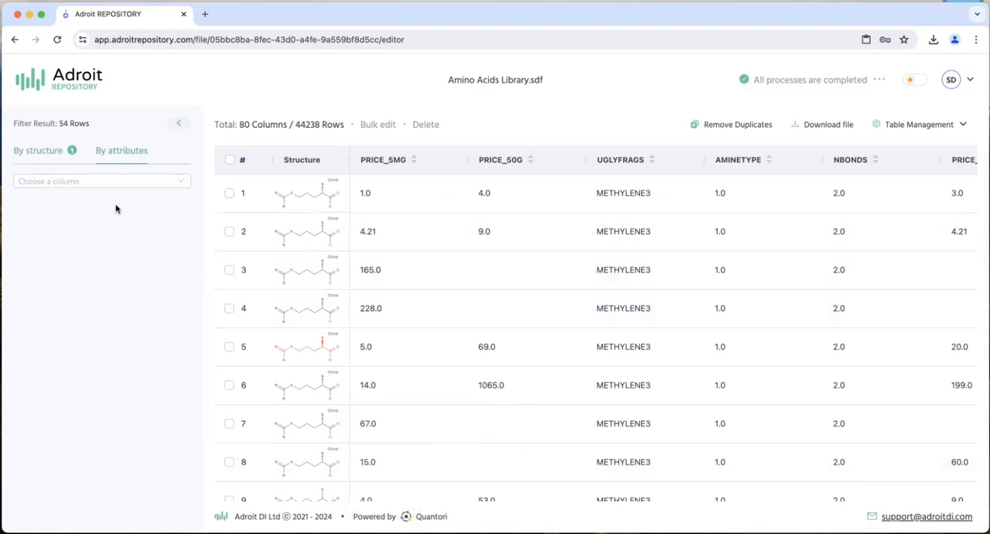
pyautogui.click(107, 182)
pyautogui.click(89, 203)
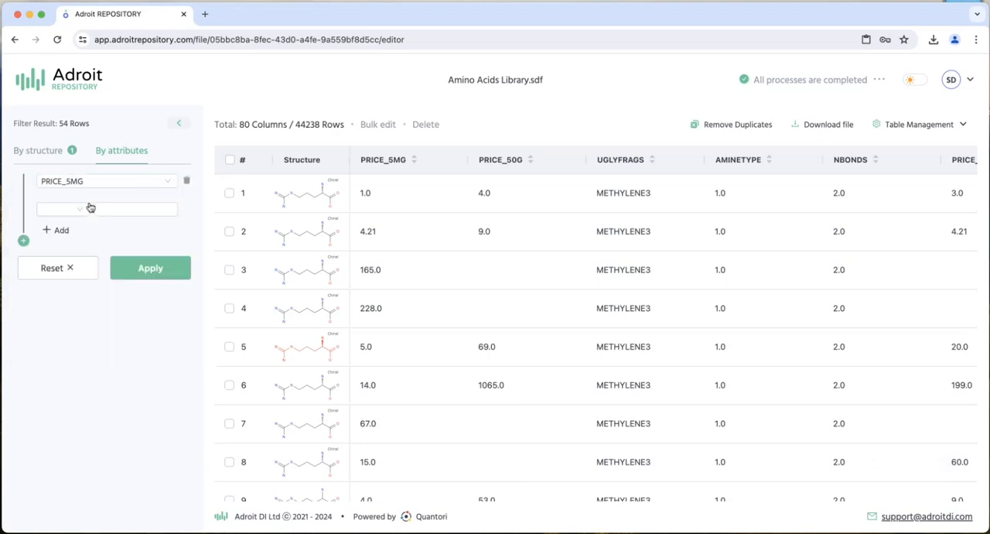
pyautogui.click(64, 208)
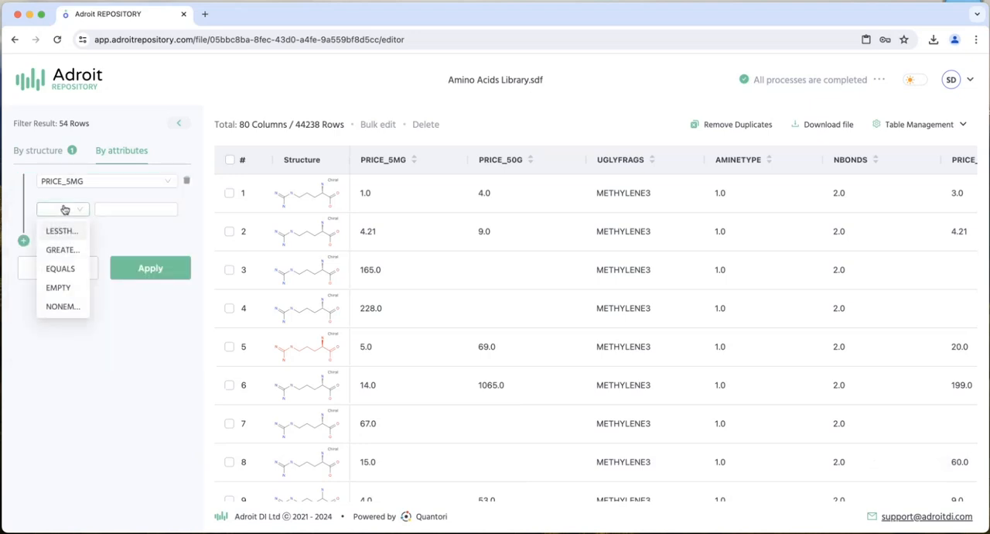
pyautogui.click(66, 249)
pyautogui.click(142, 209)
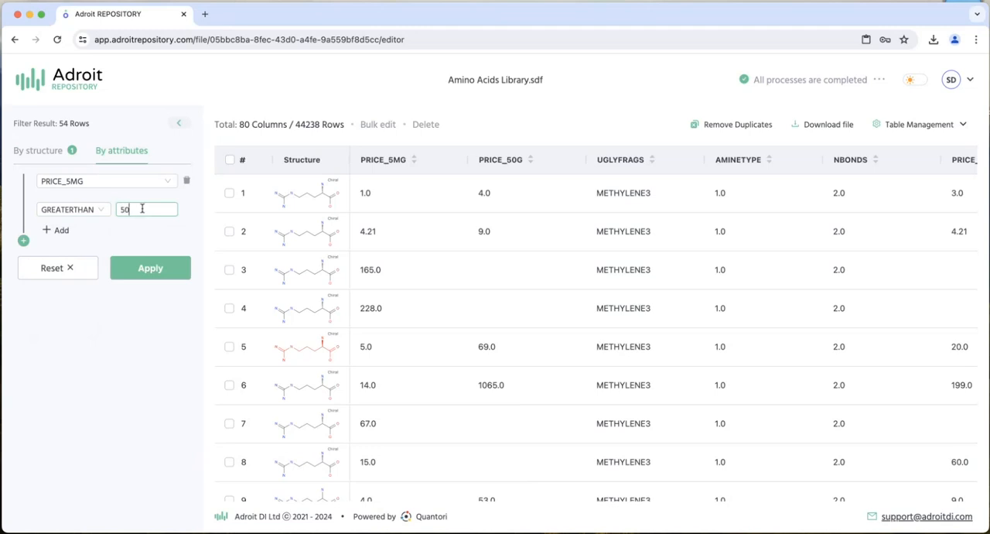
pyautogui.click(153, 276)
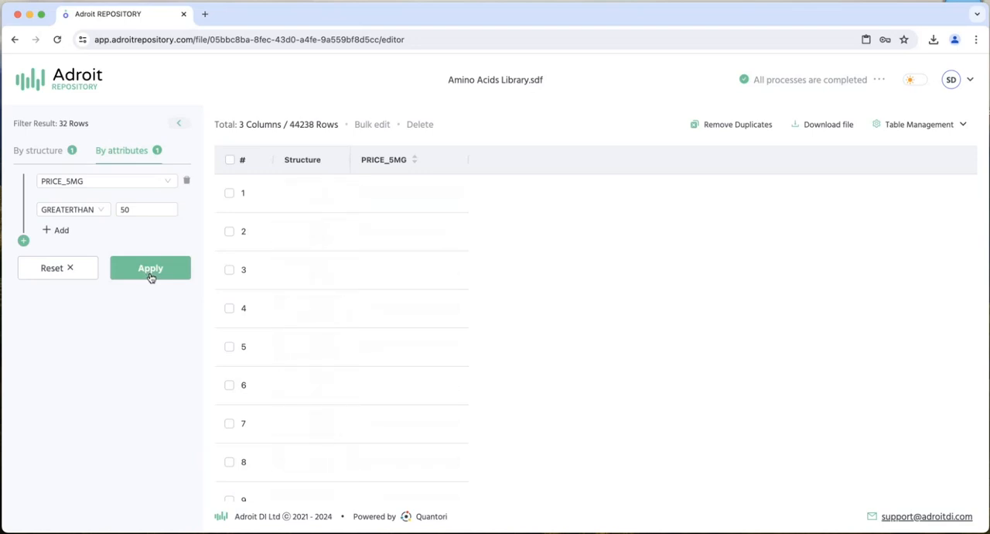
pyautogui.click(59, 41)
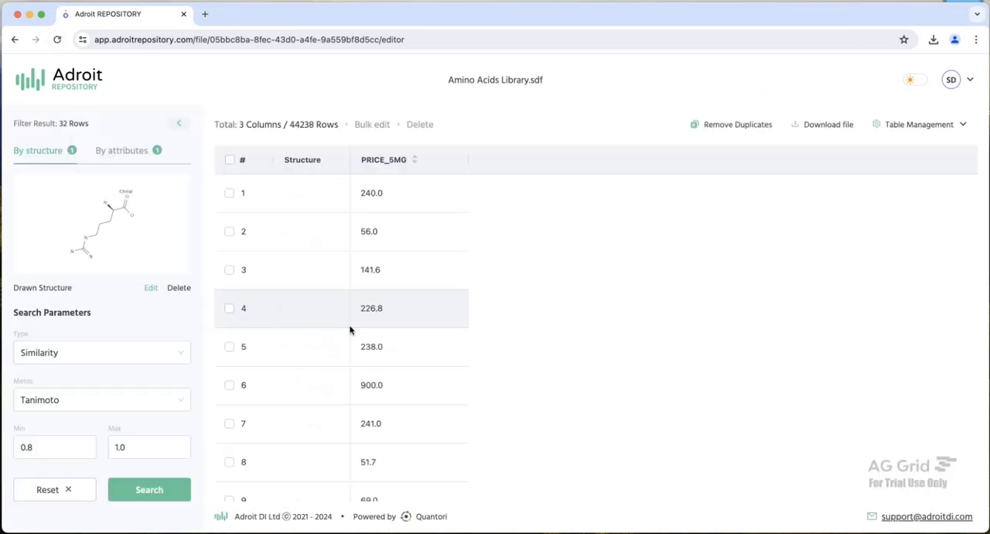
# - Export only the filter result as an unzipped SD file named Amino Acids Hits
pyautogui.click(825, 125)
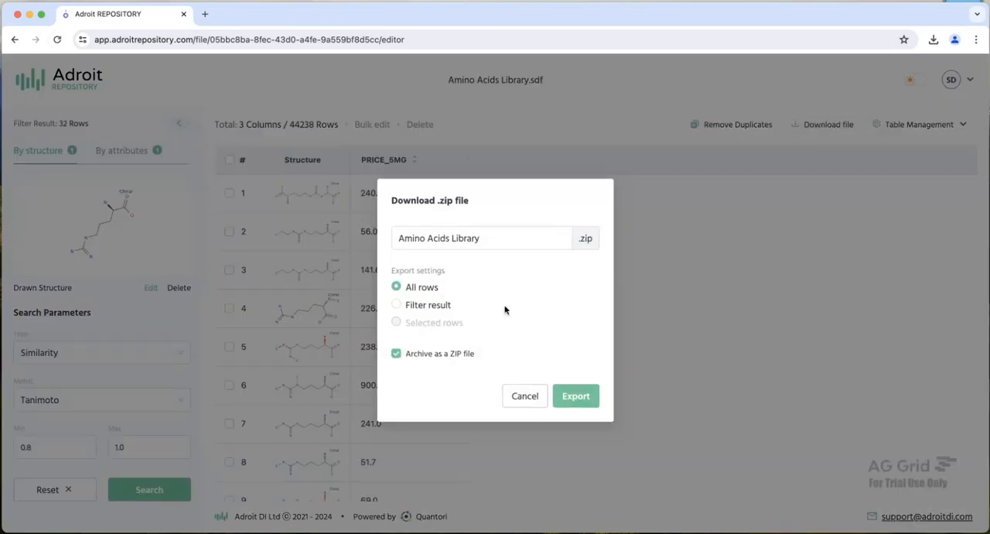
pyautogui.click(398, 306)
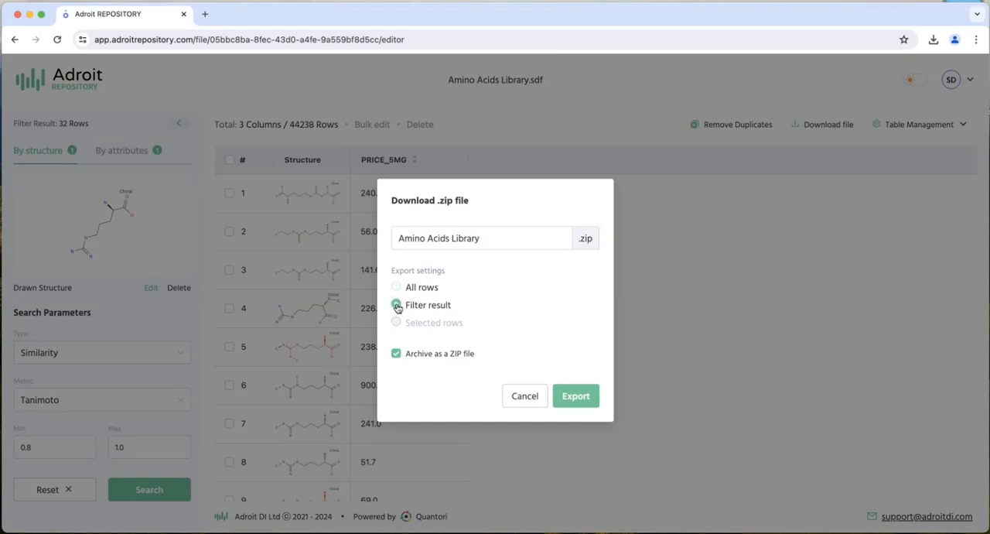
pyautogui.click(397, 355)
pyautogui.doubleClick(470, 240)
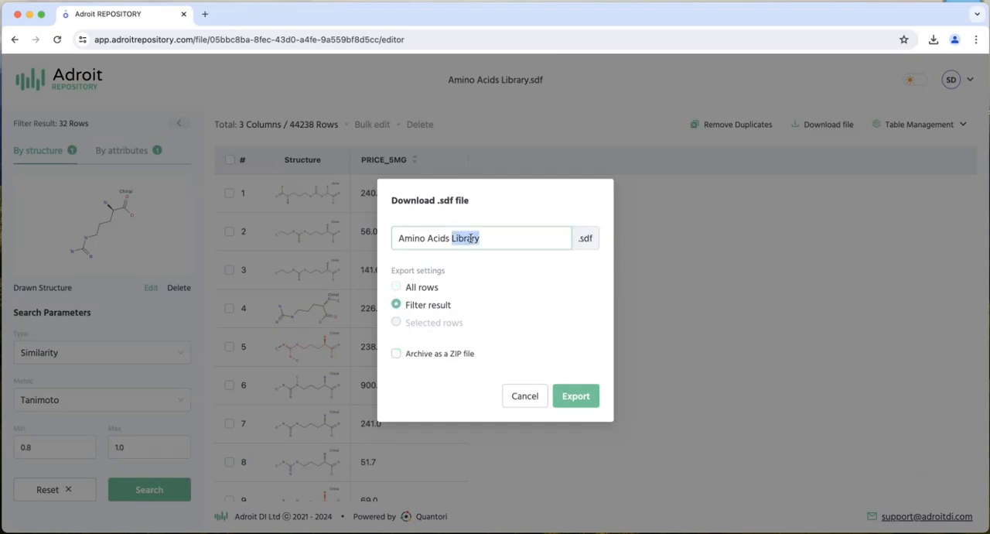
pyautogui.write('Hits')
pyautogui.click(582, 403)
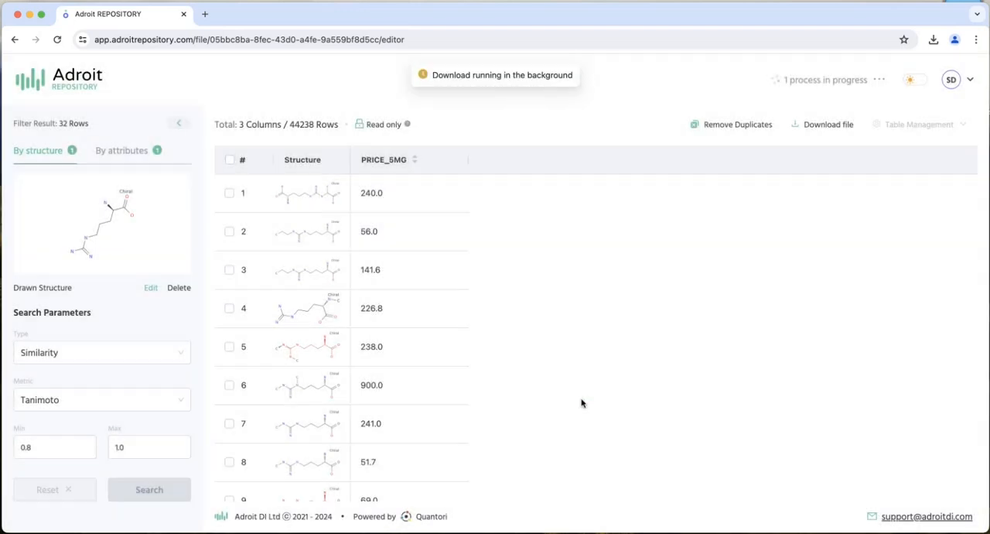
# - Go back to the file list and upload Amino Acids Hits.sdf from the Downloads folder
pyautogui.click(64, 85)
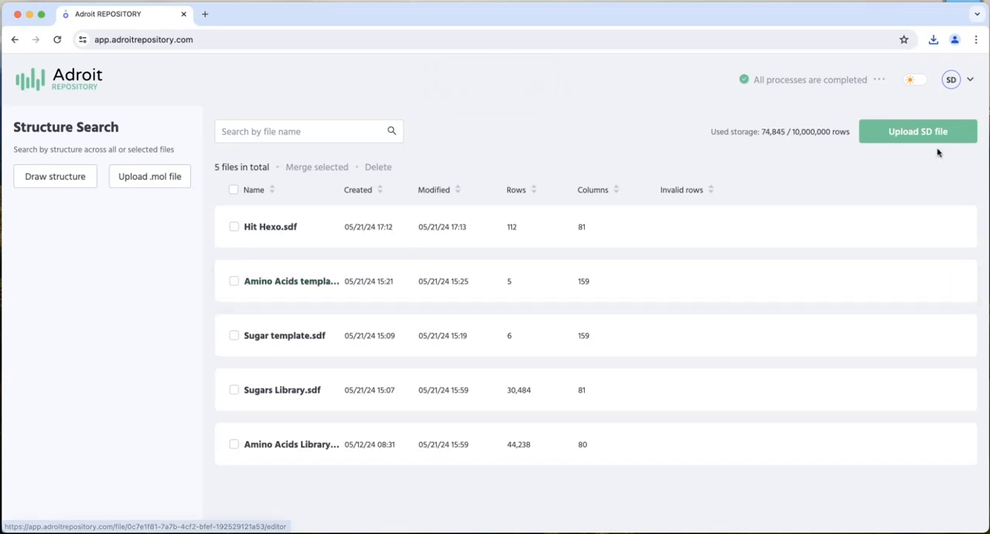
pyautogui.click(905, 140)
pyautogui.doubleClick(408, 199)
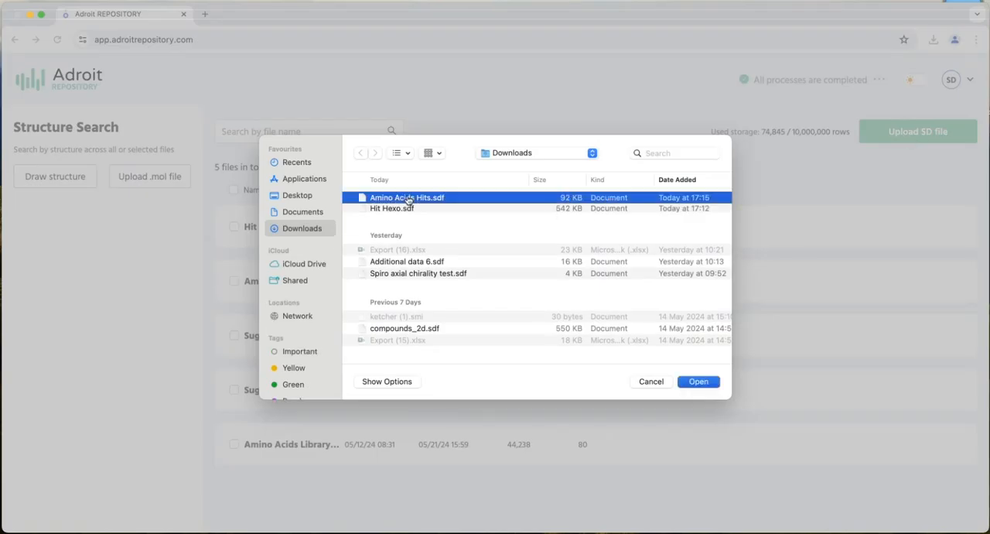
# - Paste the copied D Argenine molecule as the drawn query and run a Substructure search across all files
pyautogui.scroll(-1, 389, 338)
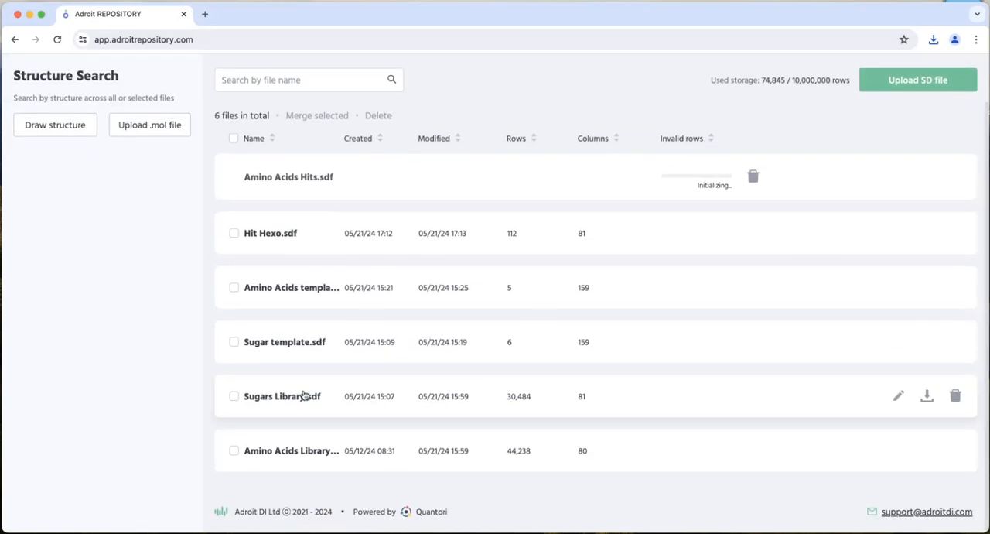
pyautogui.click(58, 124)
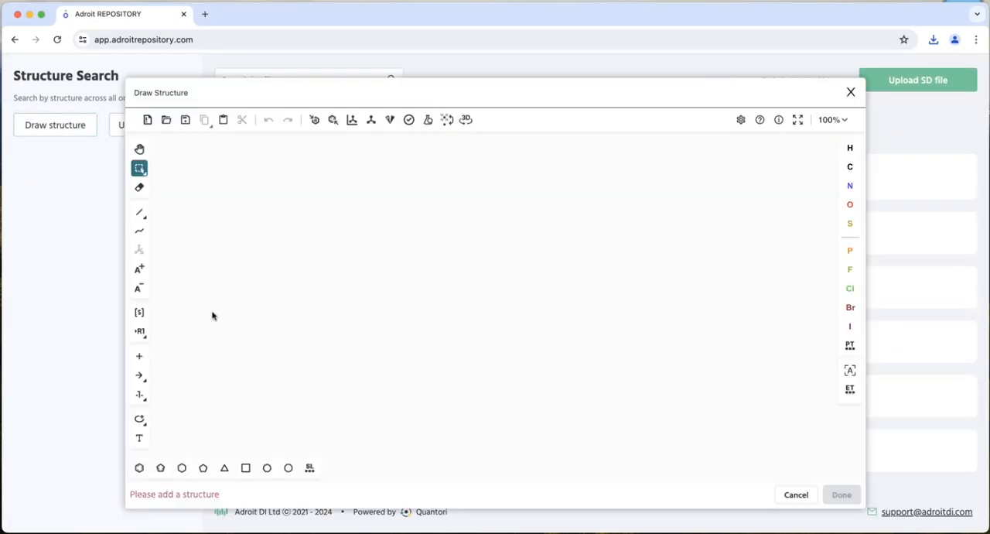
pyautogui.hotkey('ctrl', 'v')
pyautogui.click(393, 290)
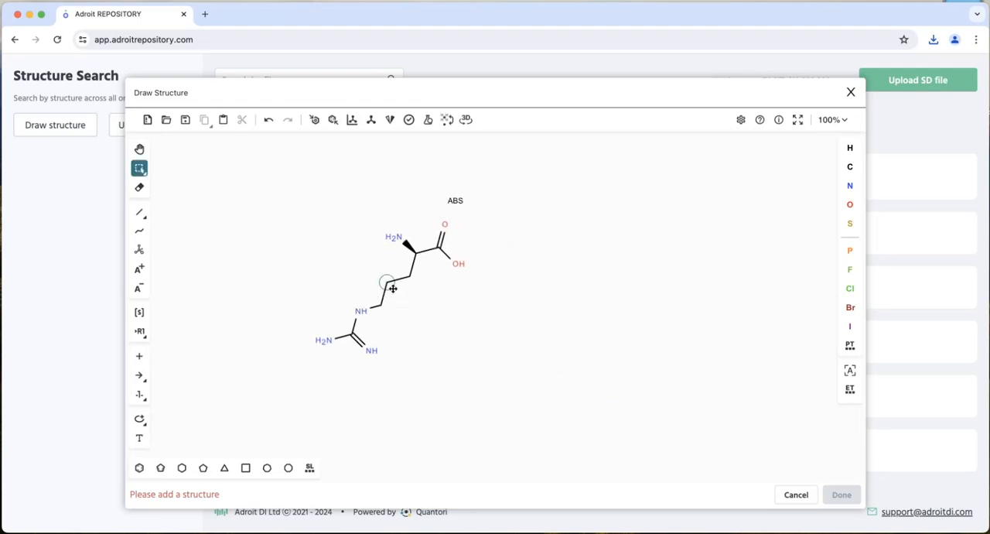
pyautogui.click(846, 495)
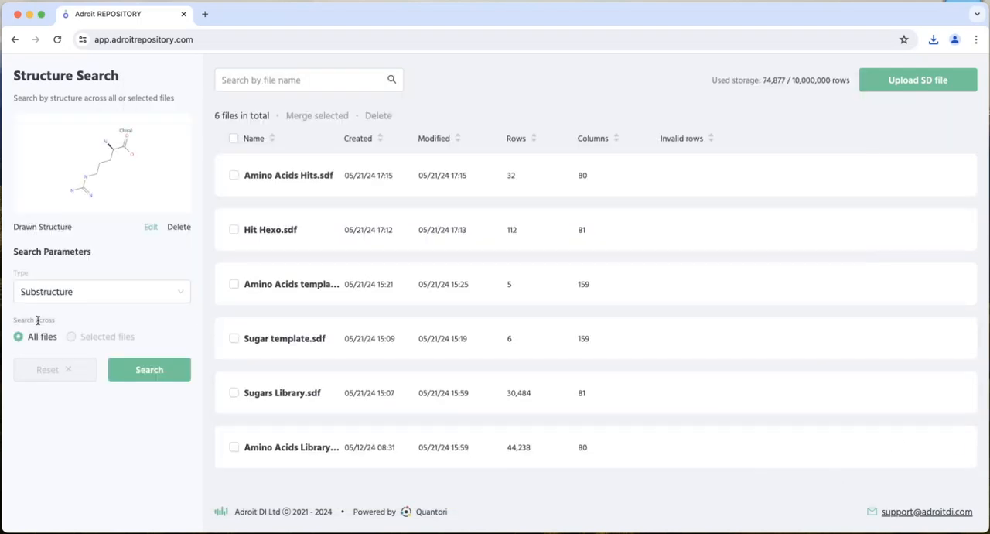
pyautogui.click(149, 369)
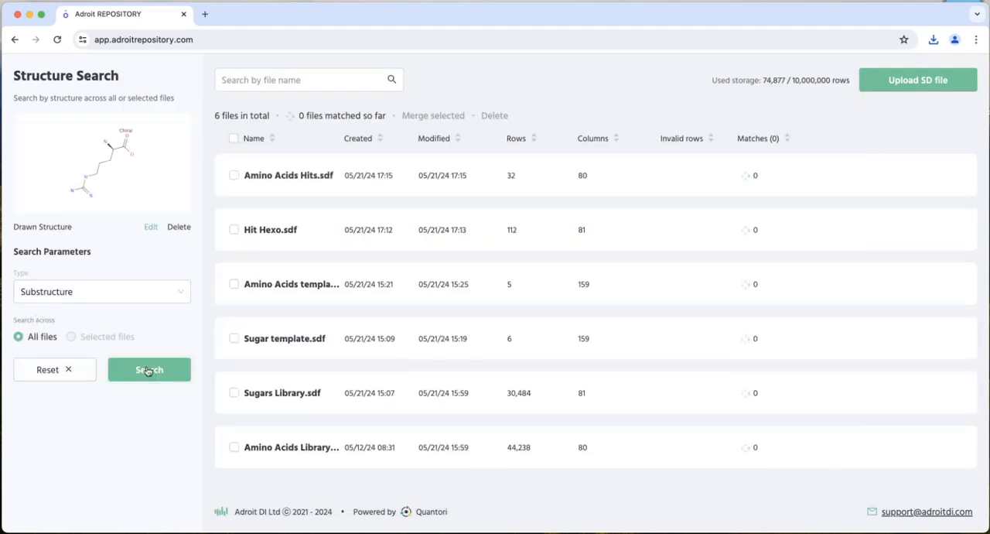
# - Change the structure search type to Similarity and run it again across all files
pyautogui.click(64, 291)
pyautogui.click(38, 355)
pyautogui.click(162, 463)
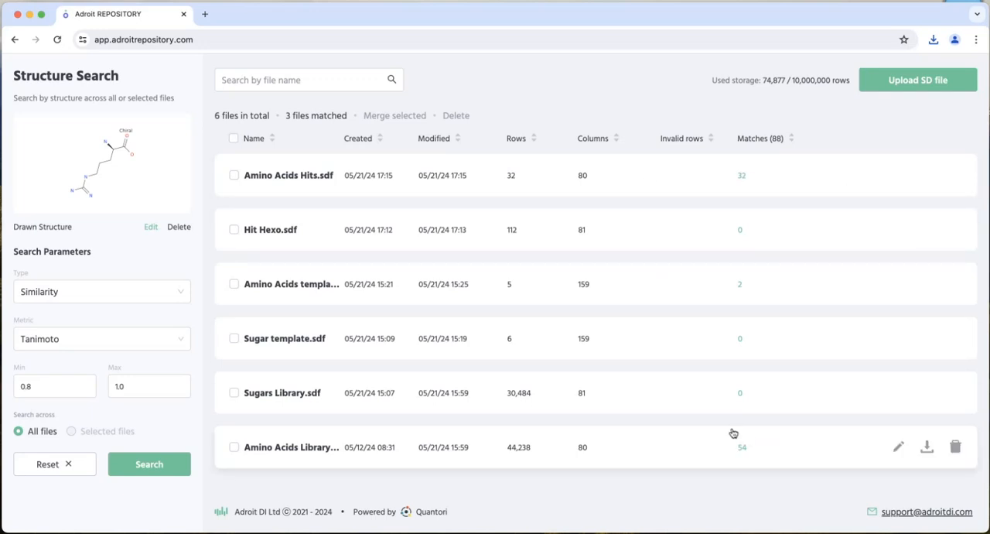
# - Select all files, merge their matched rows with all columns into a file named "all data on hits", and open it
pyautogui.click(233, 138)
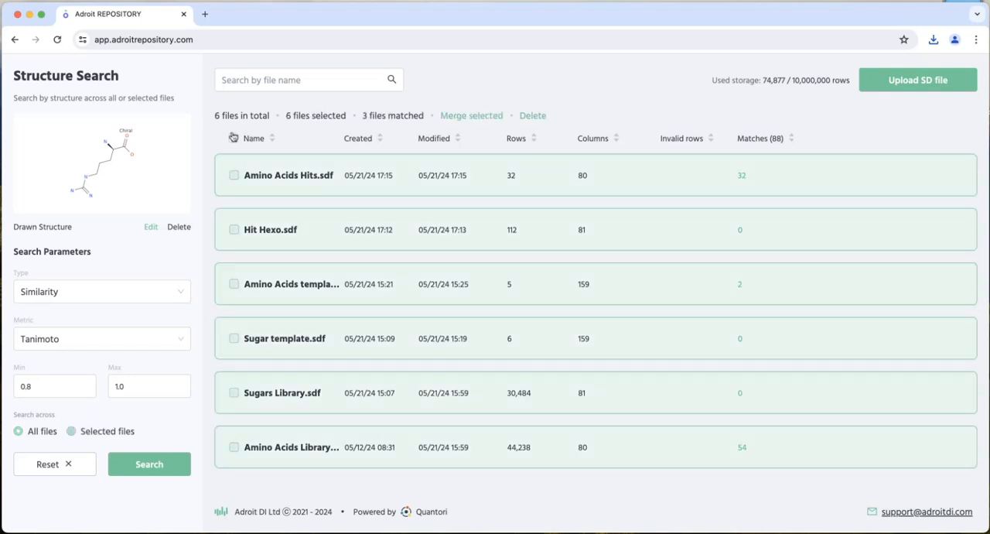
pyautogui.click(450, 116)
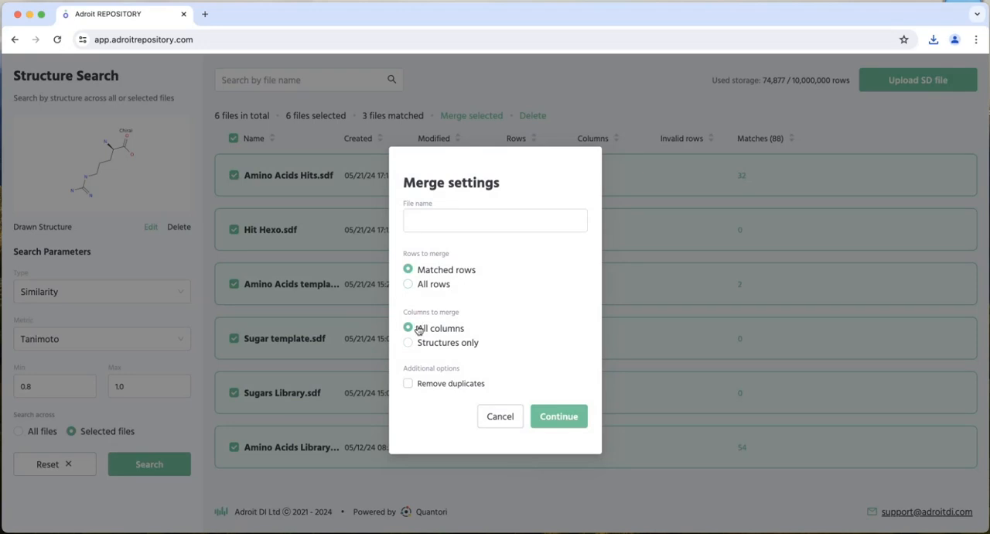
pyautogui.click(438, 219)
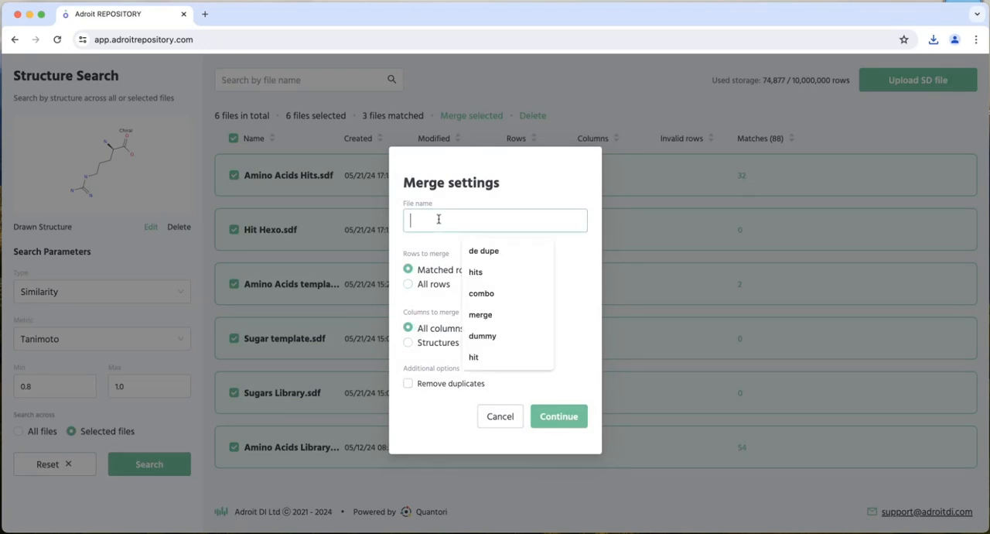
pyautogui.write('all data on hits')
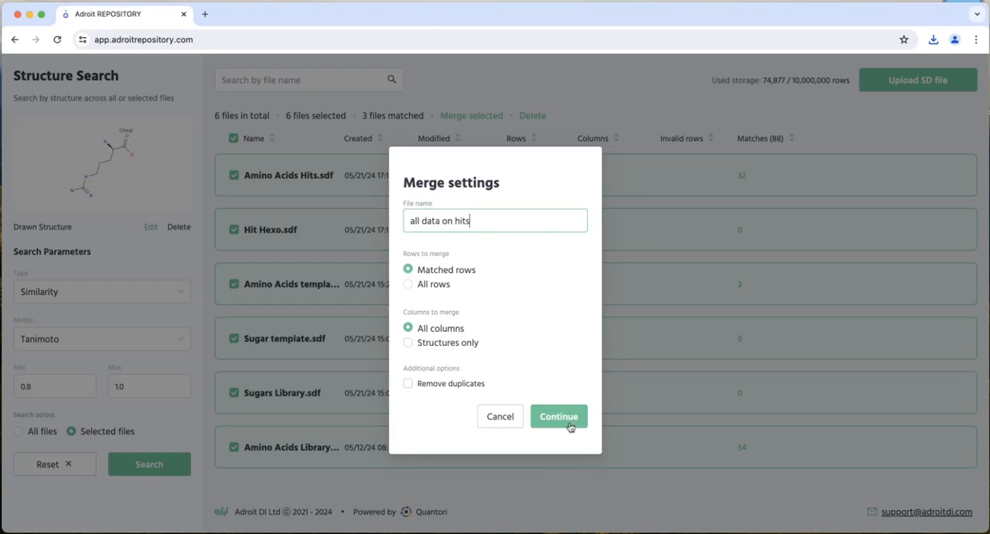
pyautogui.click(570, 427)
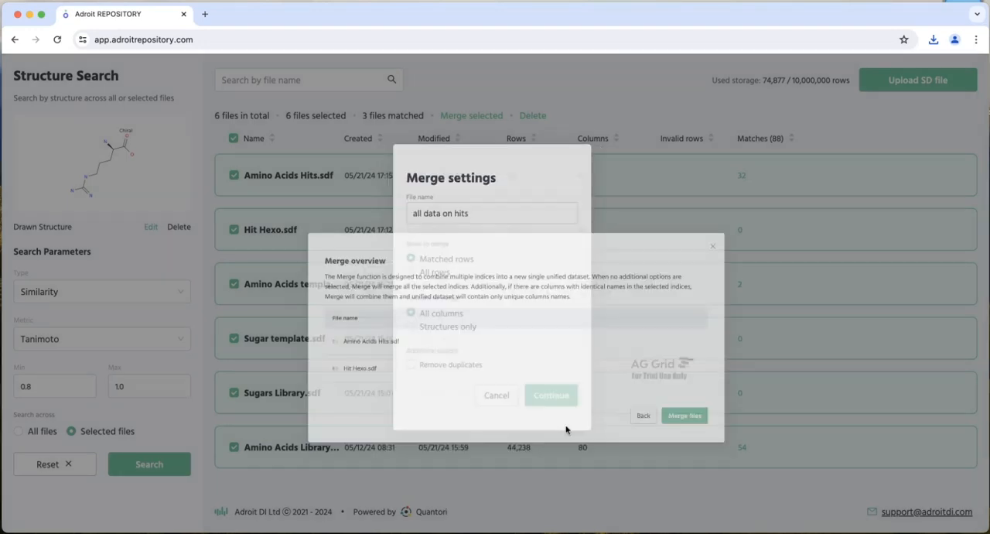
pyautogui.click(735, 410)
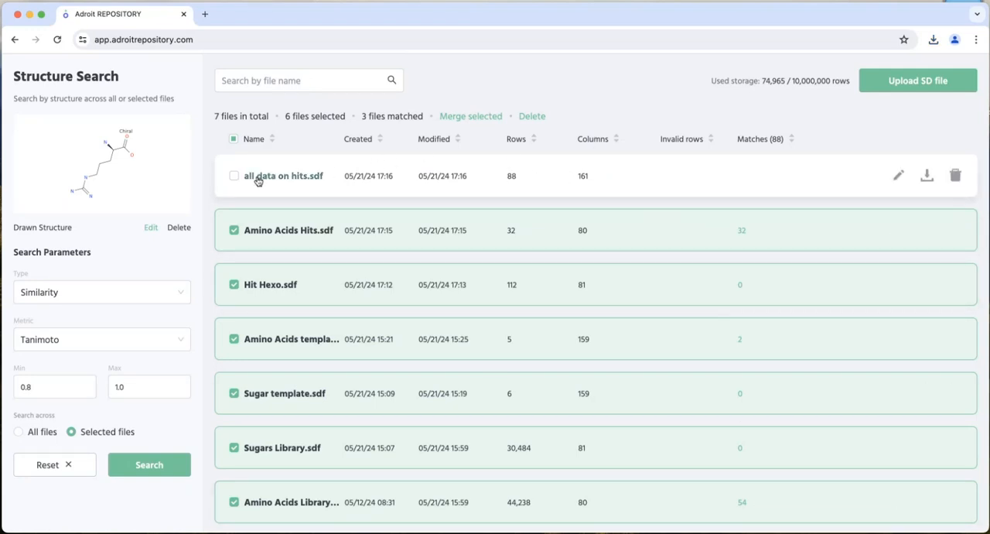
pyautogui.click(283, 177)
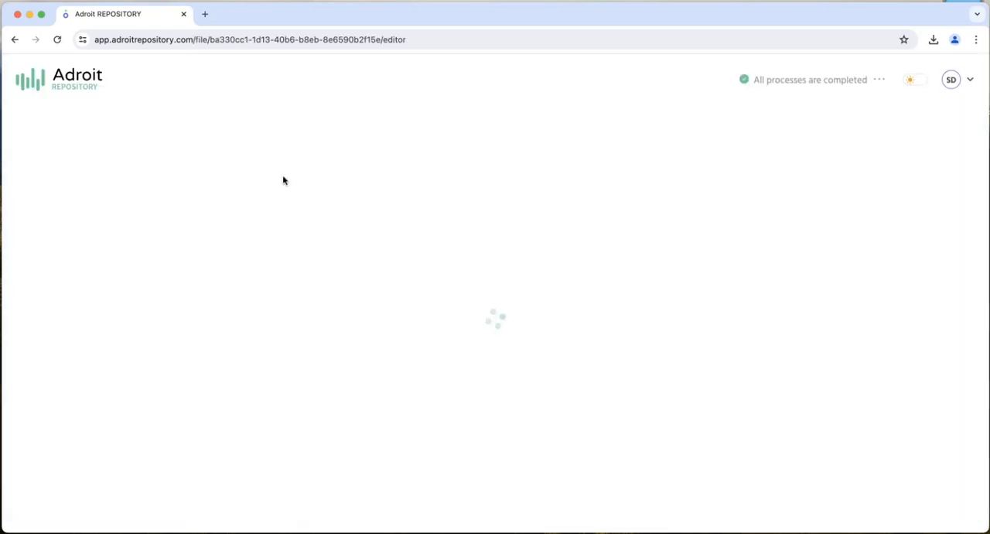
# - Go back to the file list and merge the selected files' matched rows with all columns into a file named "hits 2"
pyautogui.click(46, 80)
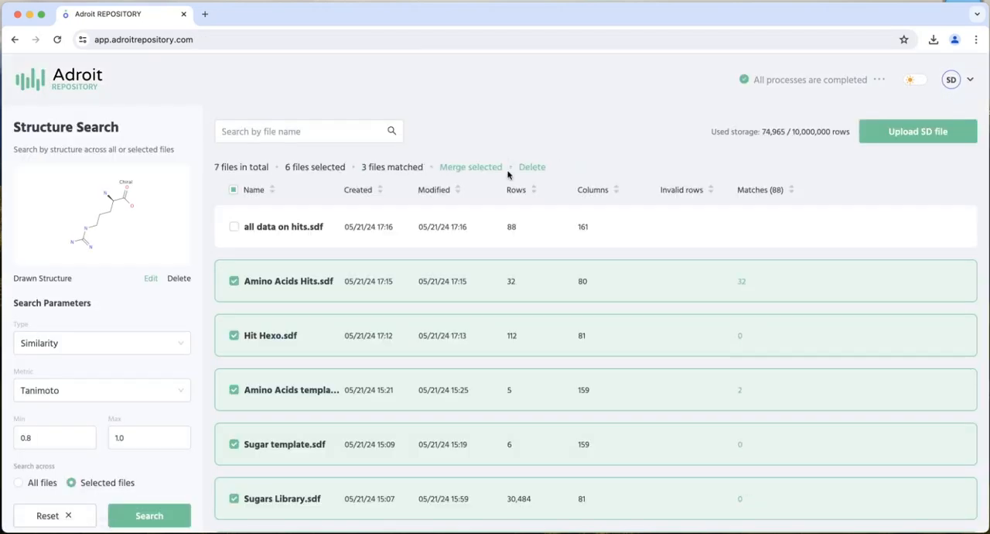
pyautogui.click(470, 168)
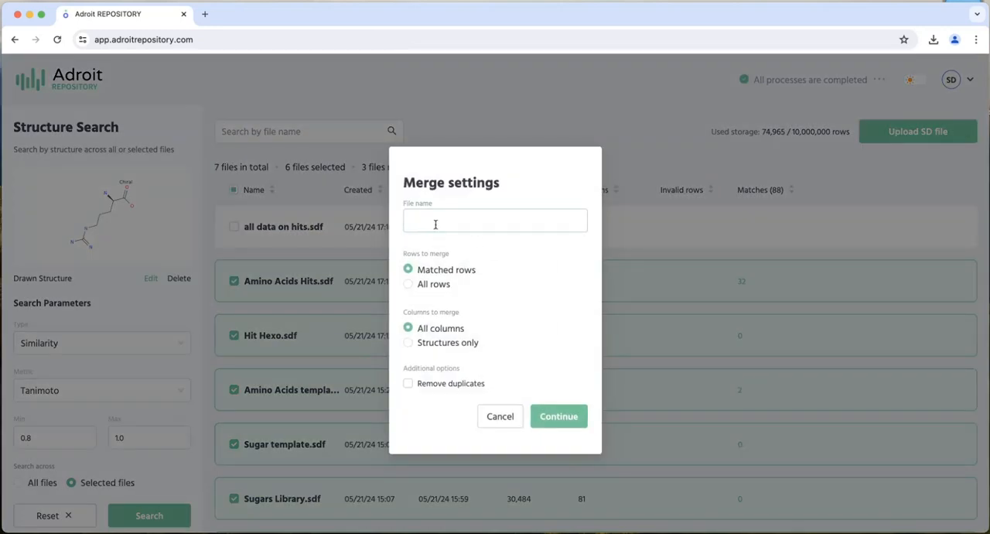
pyautogui.click(436, 225)
pyautogui.write('hits 2')
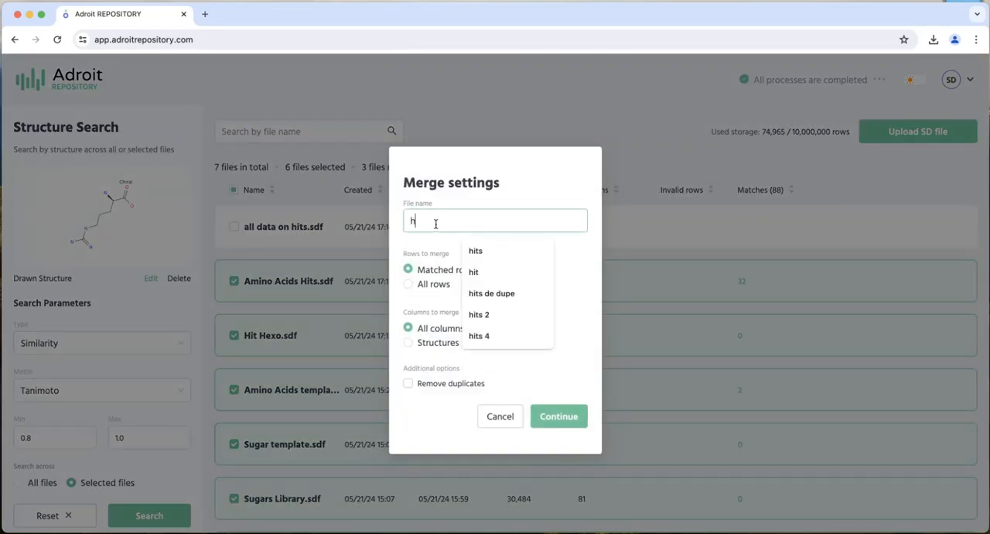
pyautogui.click(561, 414)
pyautogui.click(735, 411)
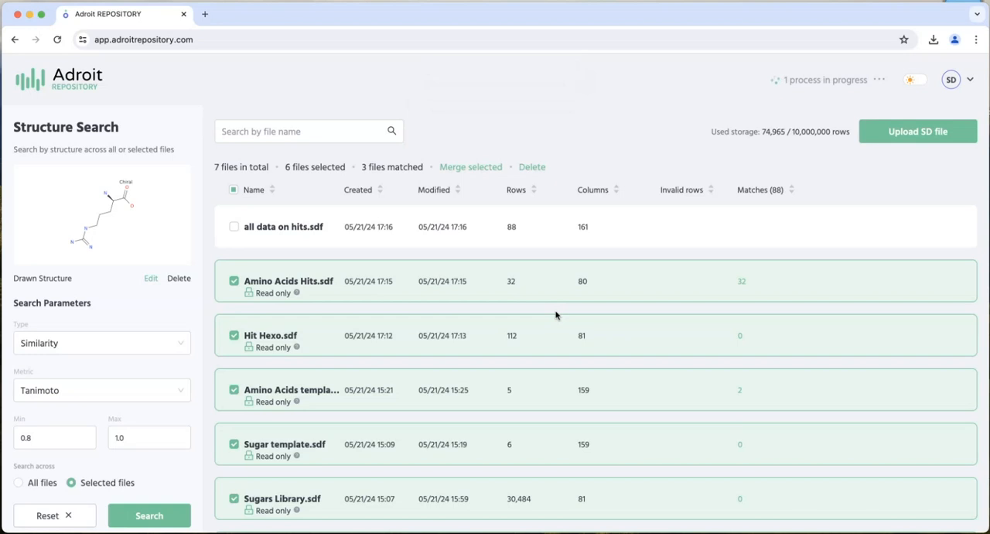
# - Merge the selected files' matched rows with all columns again into a file named "hits 4"
pyautogui.click(478, 169)
pyautogui.click(443, 219)
pyautogui.write('hits 2')
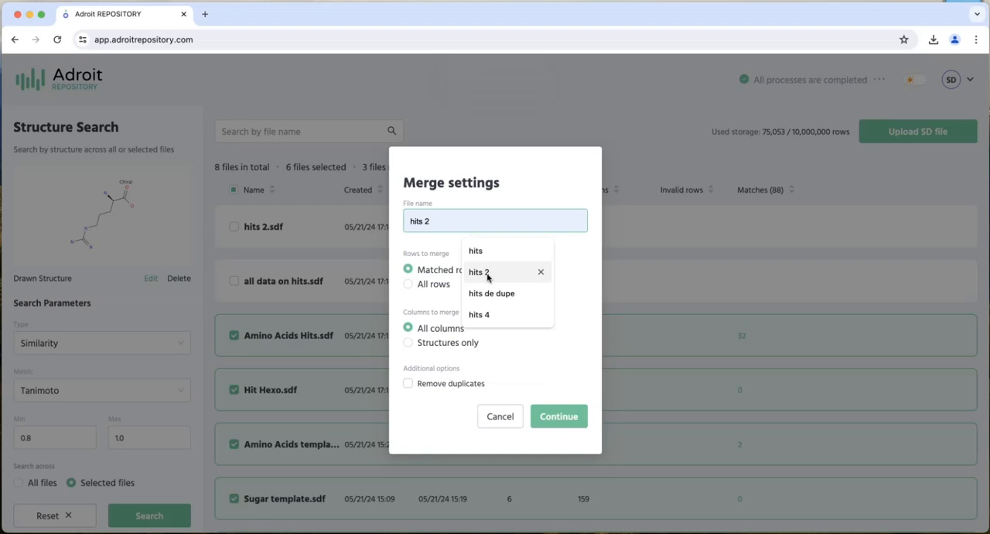
pyautogui.click(487, 317)
pyautogui.click(567, 419)
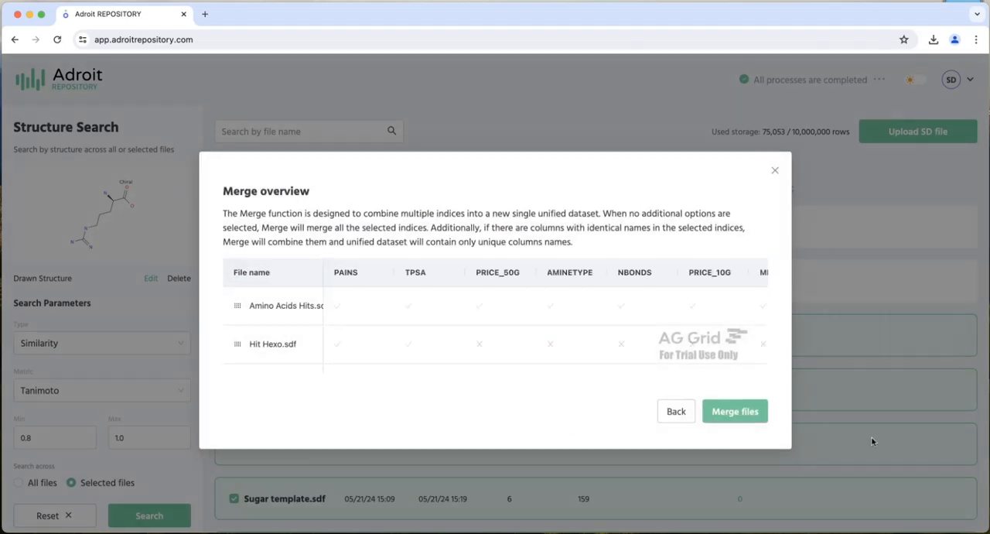
pyautogui.click(741, 419)
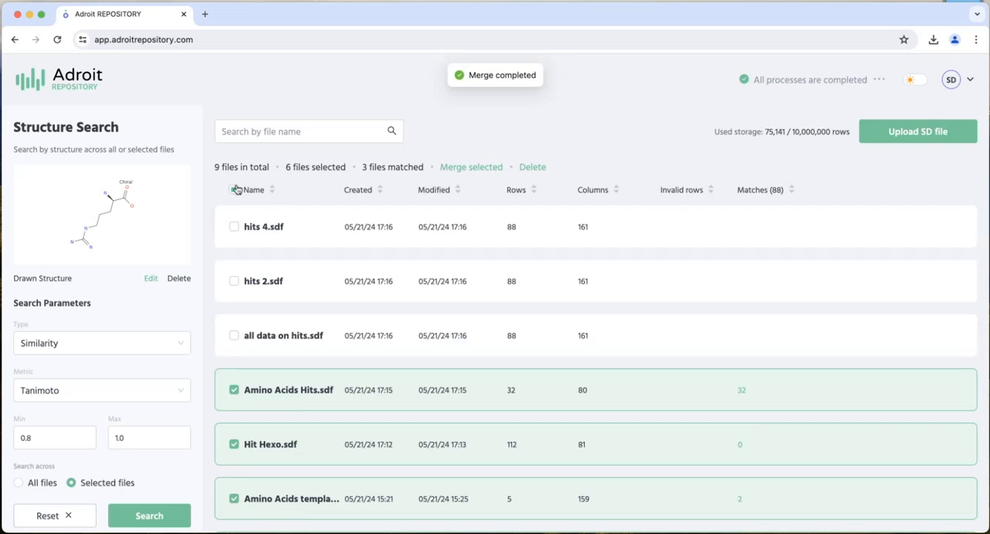
# - Delete the drawn structure query and clear the file selection
pyautogui.click(237, 189)
pyautogui.click(183, 280)
pyautogui.click(234, 189)
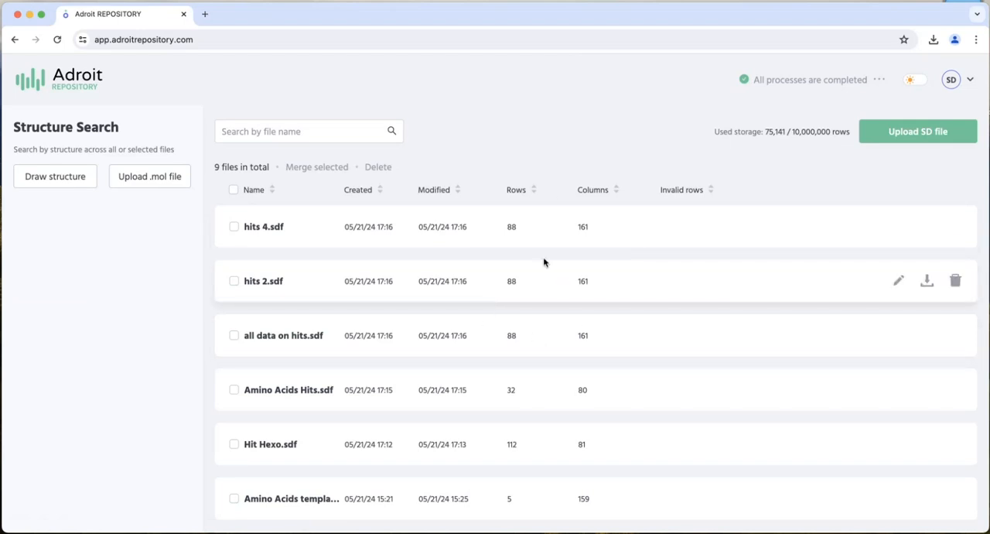
# - Select hits 4.sdf, hits 2.sdf and all data on hits.sdf and merge them with all columns into a file named "all together"
pyautogui.click(234, 227)
pyautogui.click(233, 281)
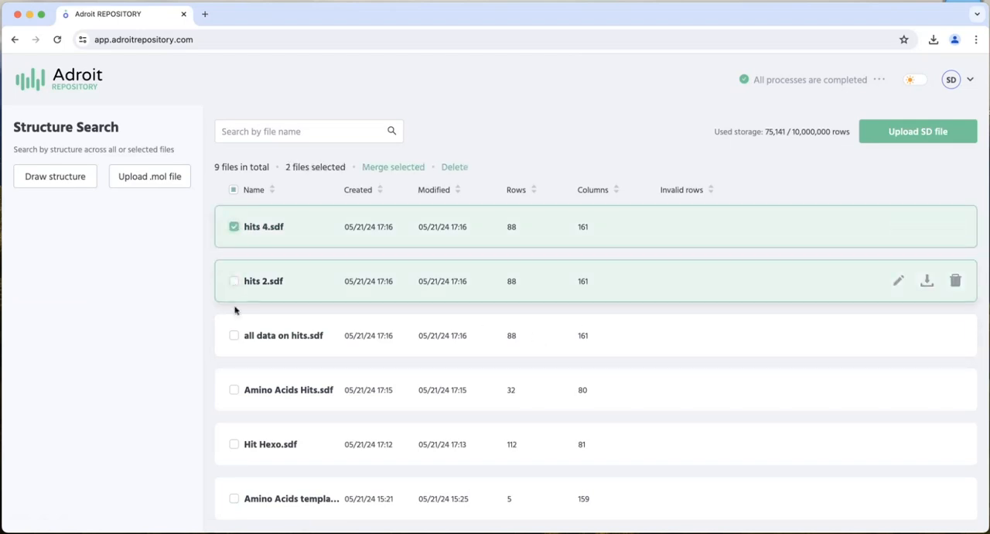
pyautogui.click(234, 335)
pyautogui.click(410, 167)
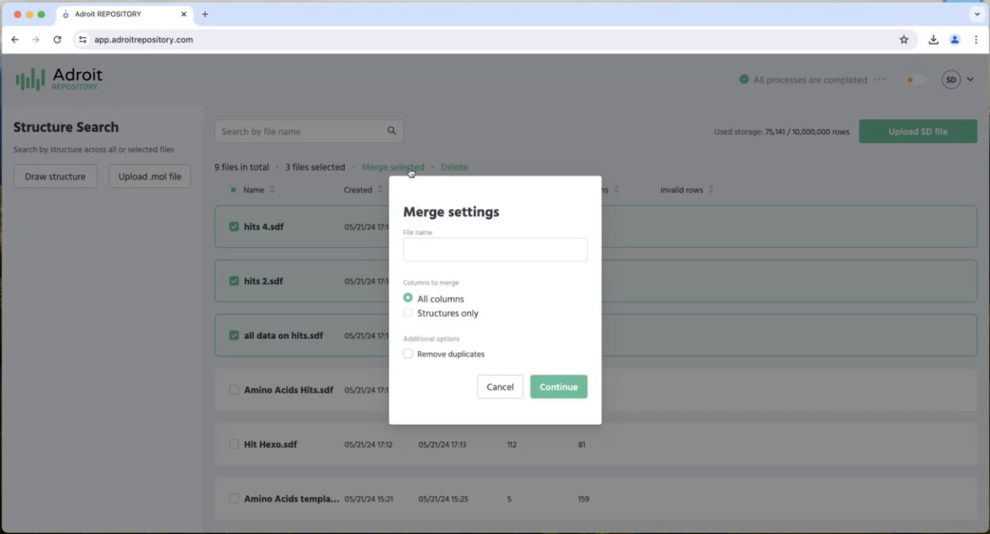
pyautogui.click(426, 246)
pyautogui.write('all together')
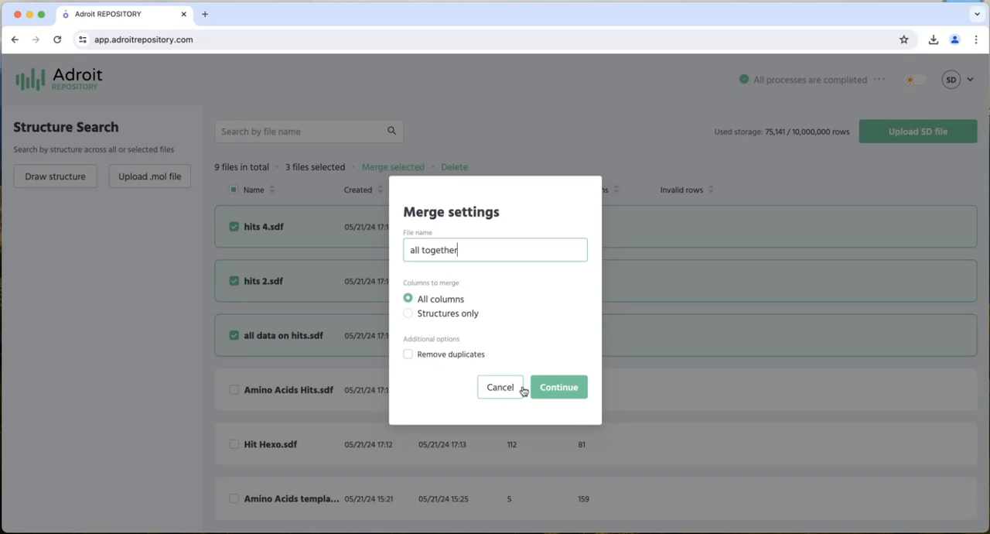
pyautogui.click(565, 384)
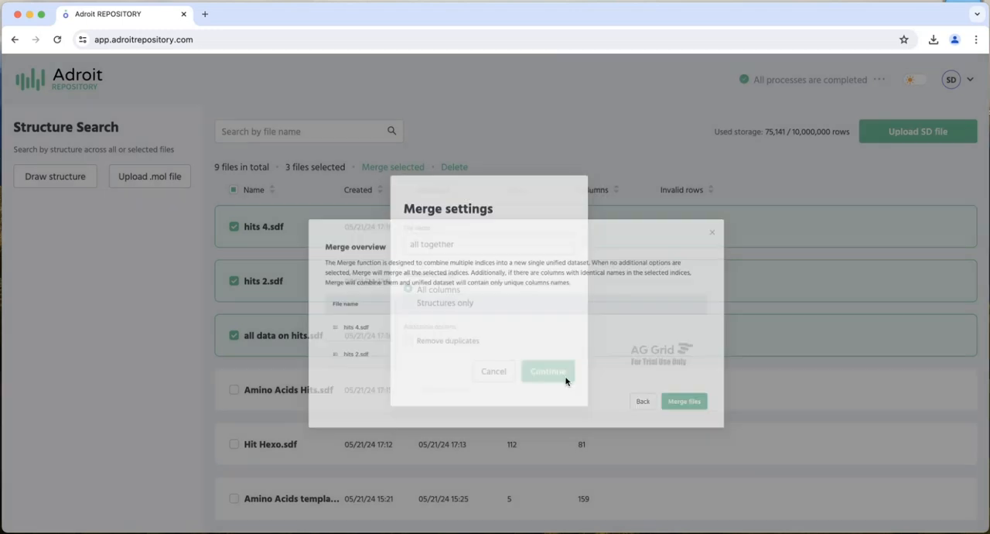
pyautogui.click(735, 410)
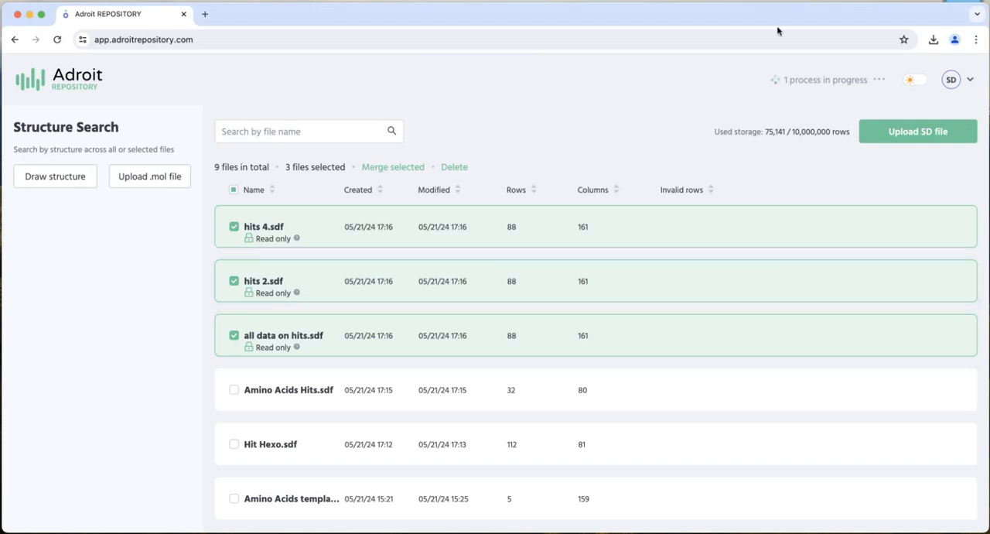
# - Check the list of current processes, open all together.sdf and look through its rows
pyautogui.click(883, 81)
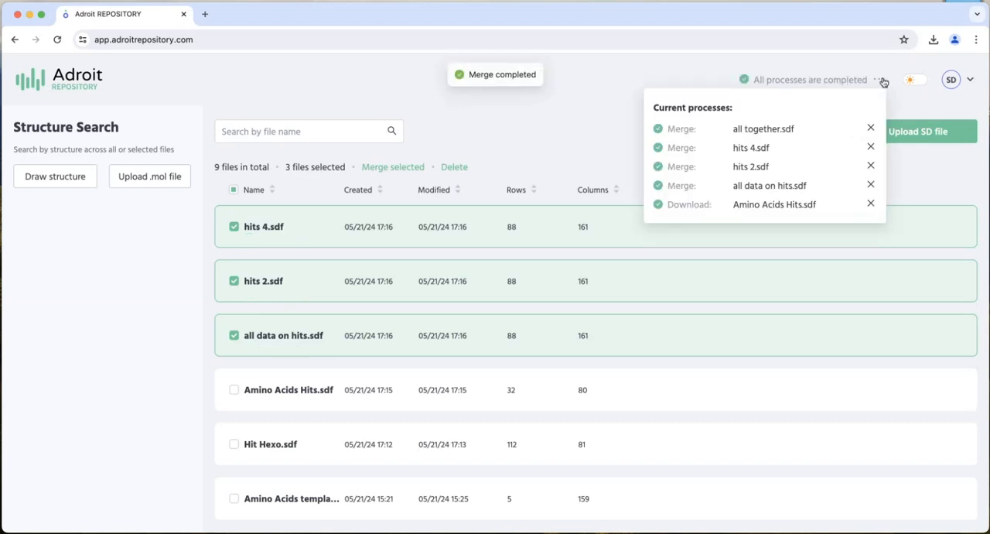
pyautogui.click(883, 81)
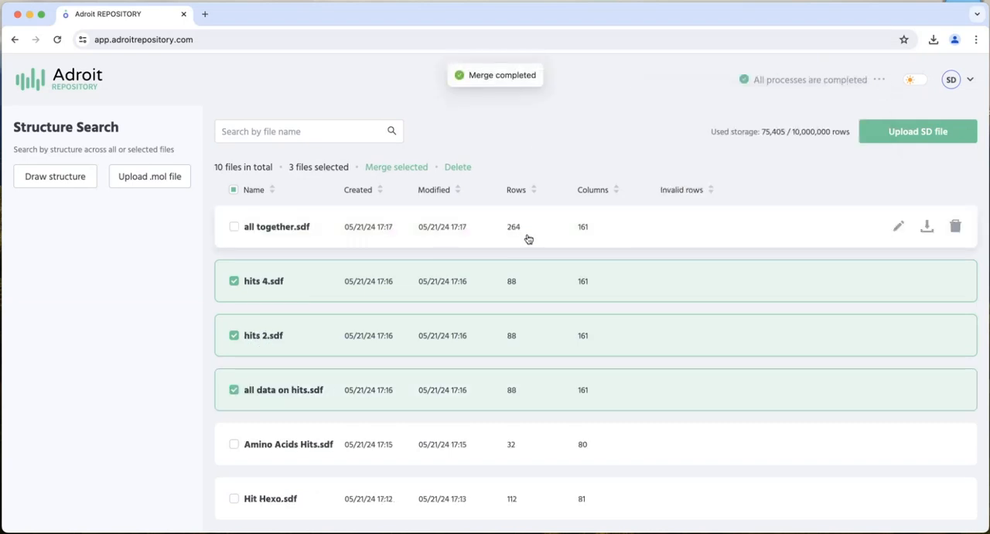
pyautogui.click(263, 227)
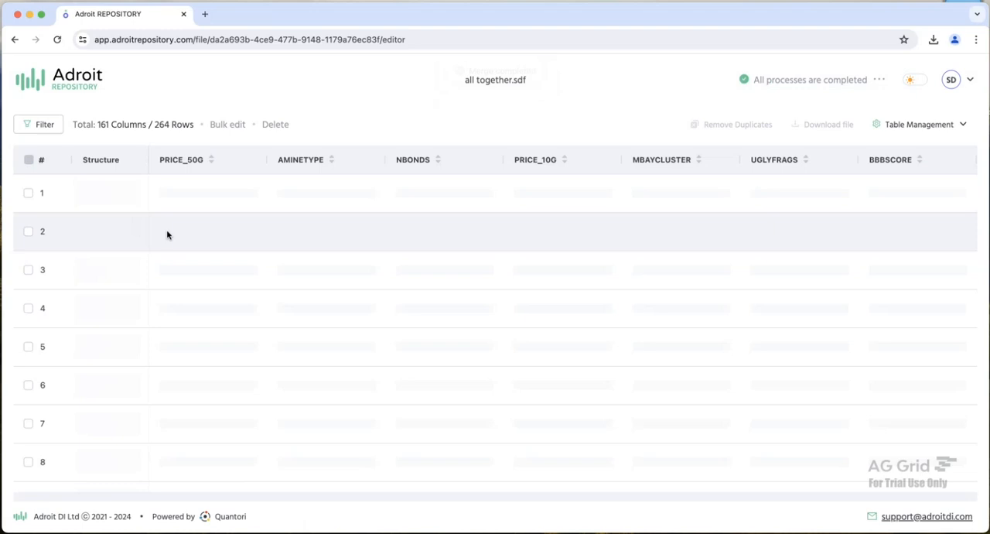
pyautogui.scroll(-5, 122, 243)
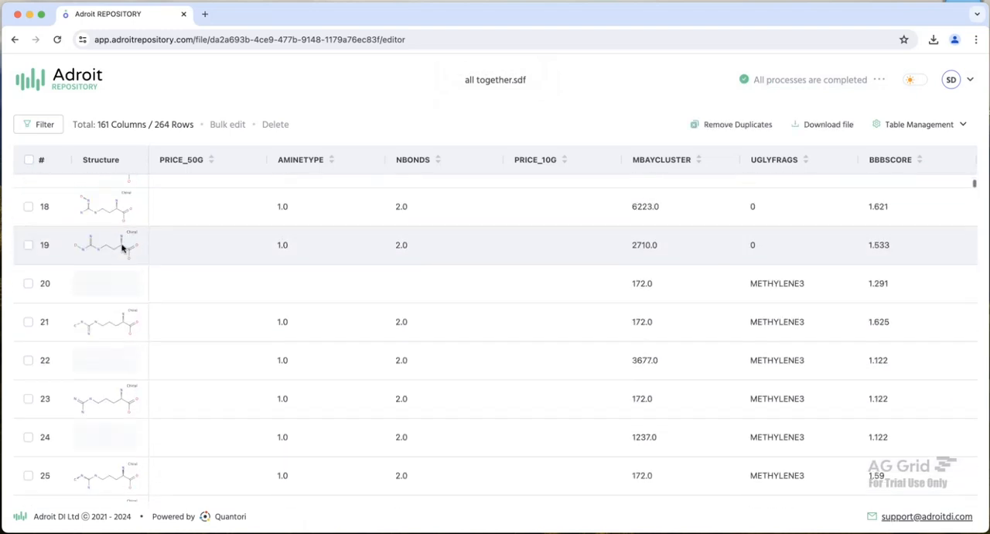
pyautogui.scroll(5, 121, 232)
# - Back in the file list, add all together.sdf to the selection and merge all columns into "de dupe" with Remove duplicates enabled
pyautogui.click(69, 77)
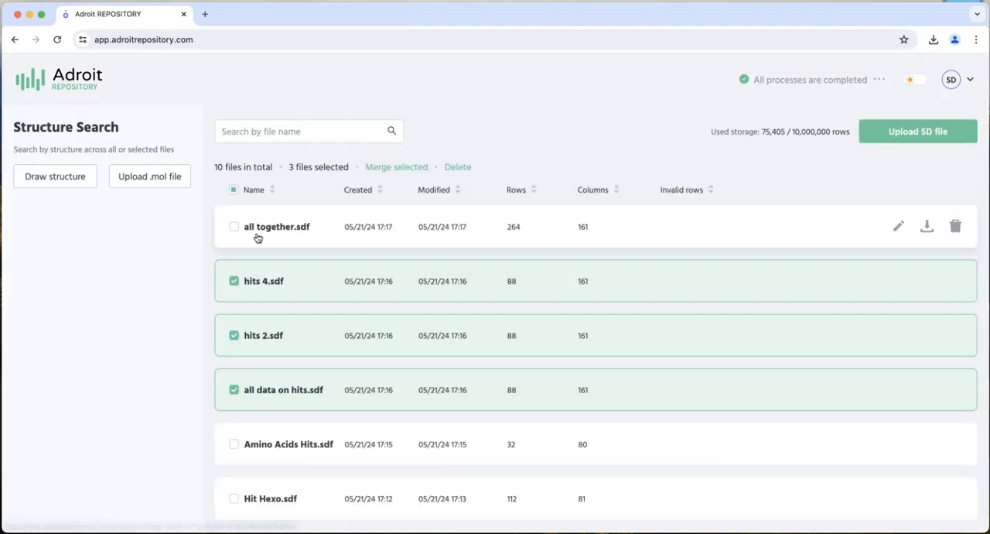
pyautogui.click(233, 227)
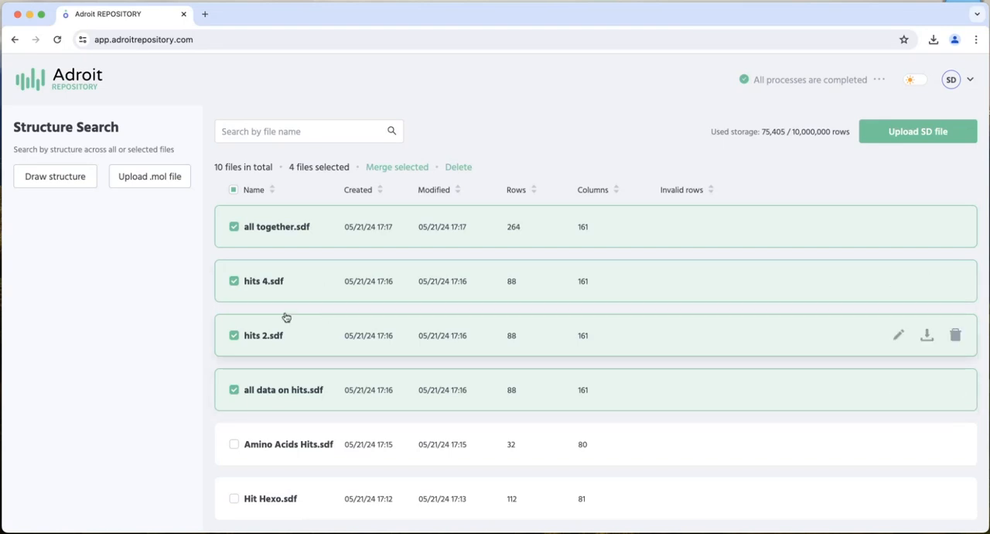
pyautogui.click(408, 167)
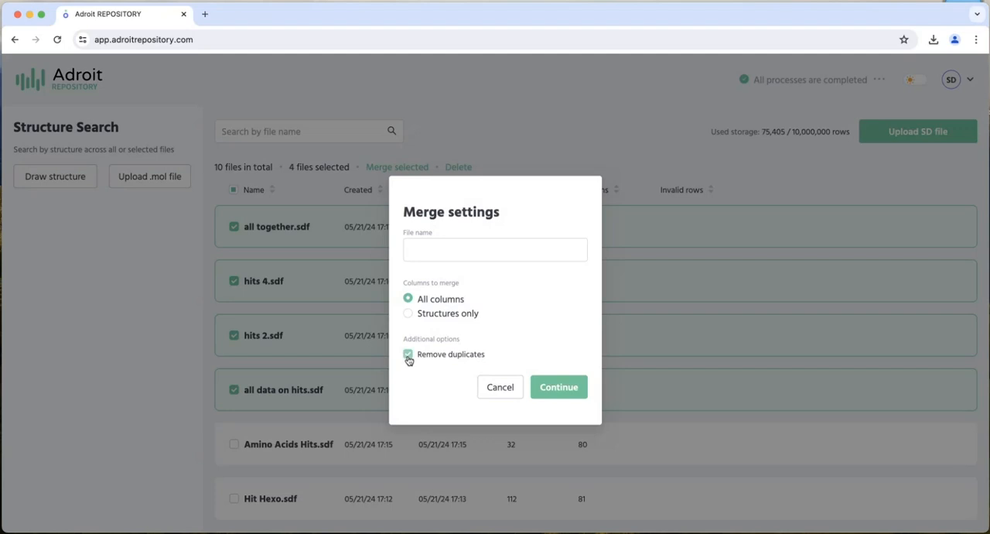
pyautogui.click(466, 254)
pyautogui.click(506, 281)
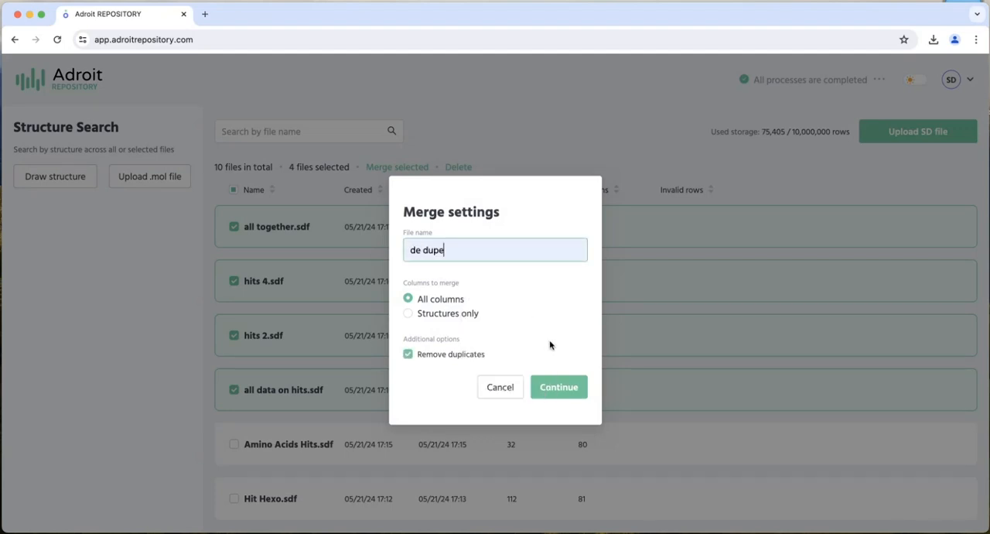
pyautogui.click(563, 388)
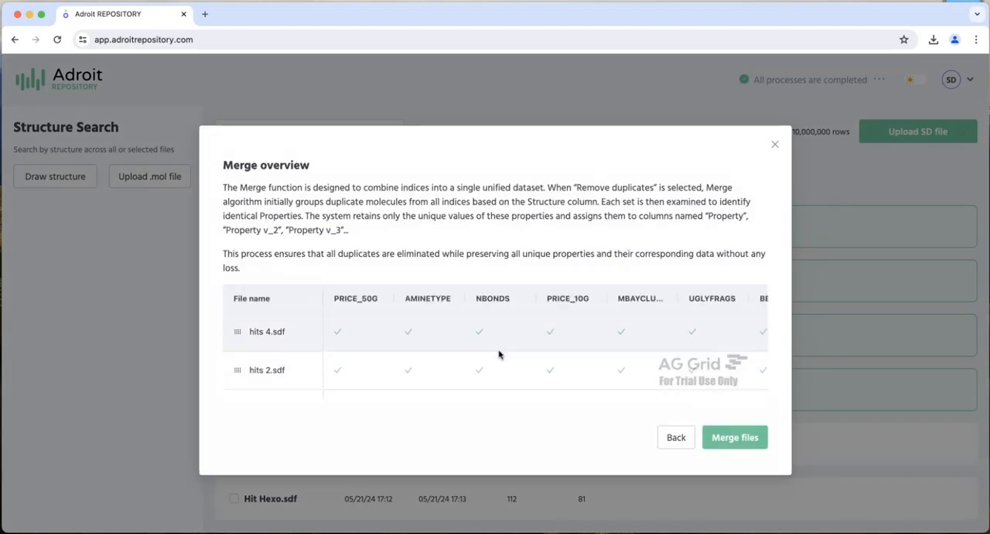
pyautogui.hscroll(5, 499, 354)
pyautogui.click(749, 439)
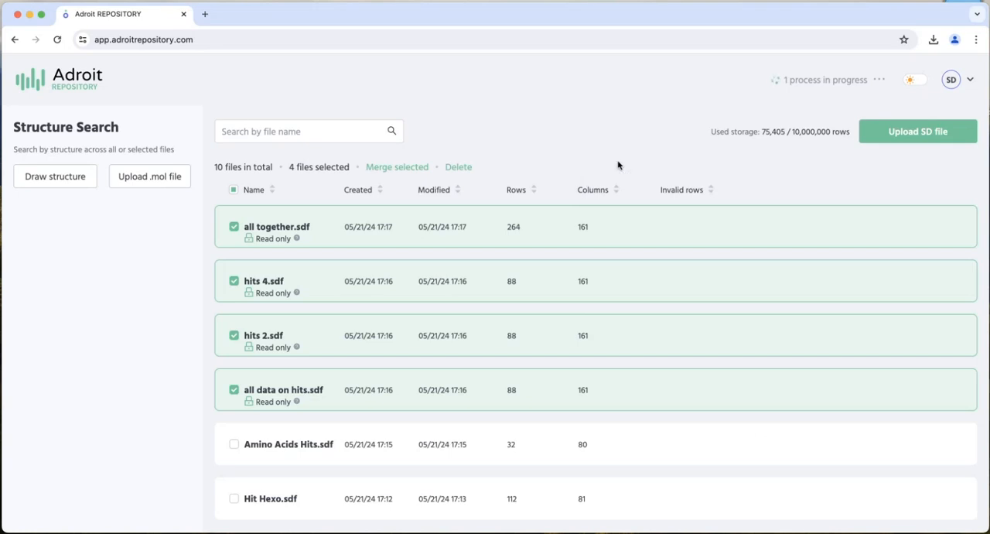
# - Check the progress of the de dupe merge and look over the files in the list
pyautogui.click(882, 79)
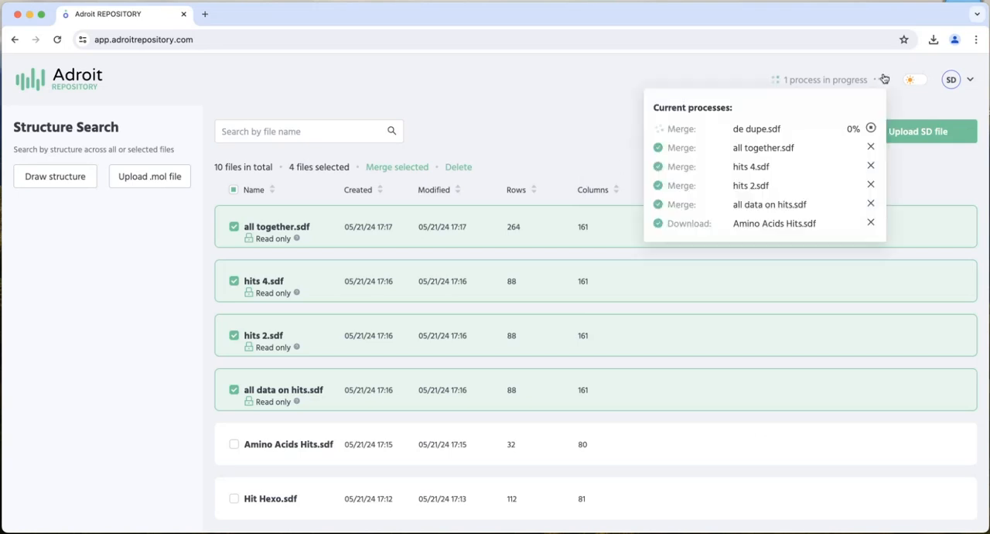
pyautogui.click(532, 132)
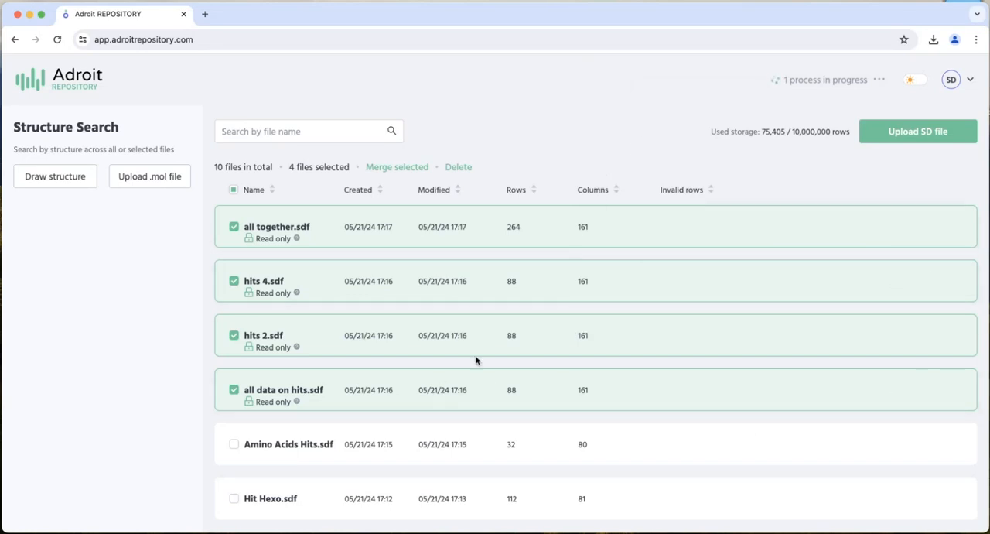
pyautogui.scroll(-1, 518, 308)
pyautogui.scroll(-1, 518, 307)
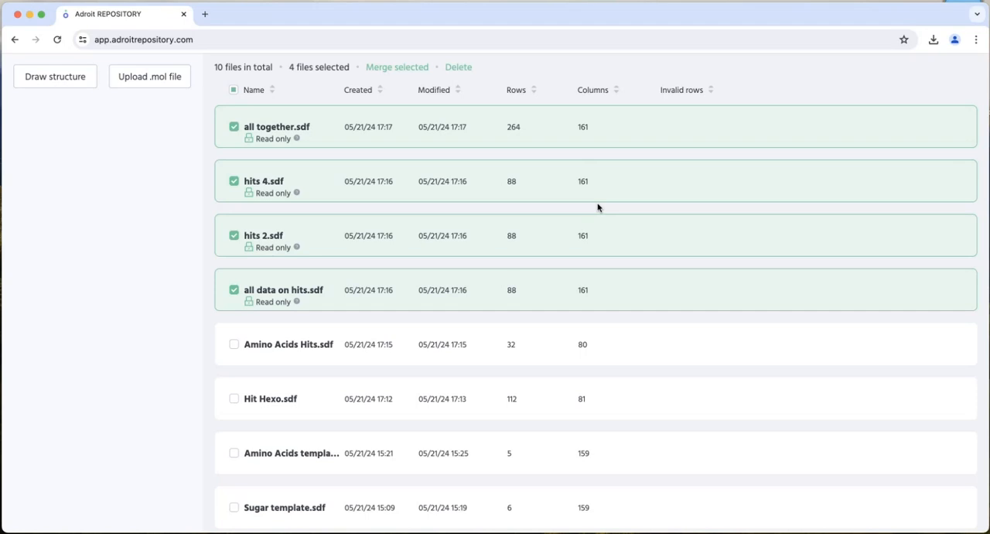
pyautogui.scroll(2, 597, 208)
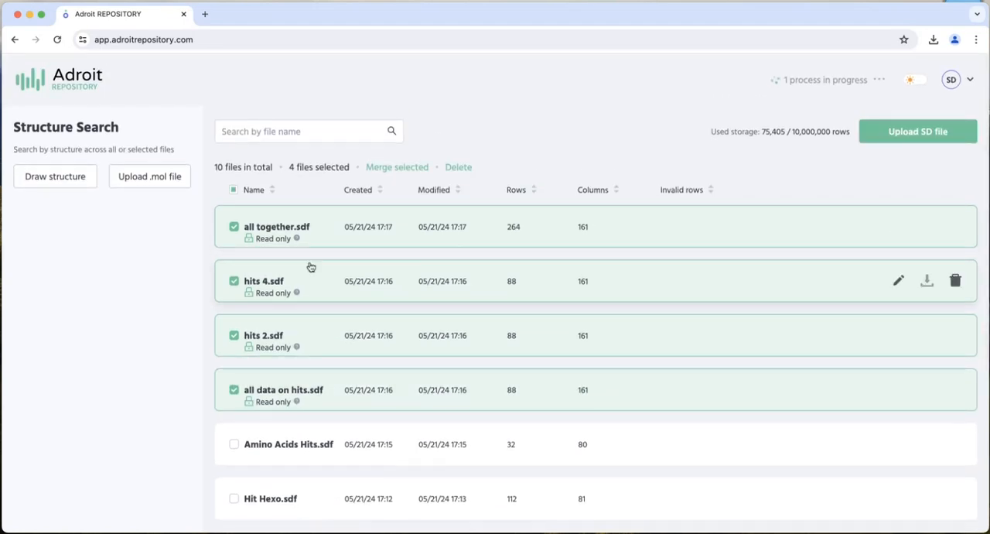
pyautogui.scroll(-3, 352, 393)
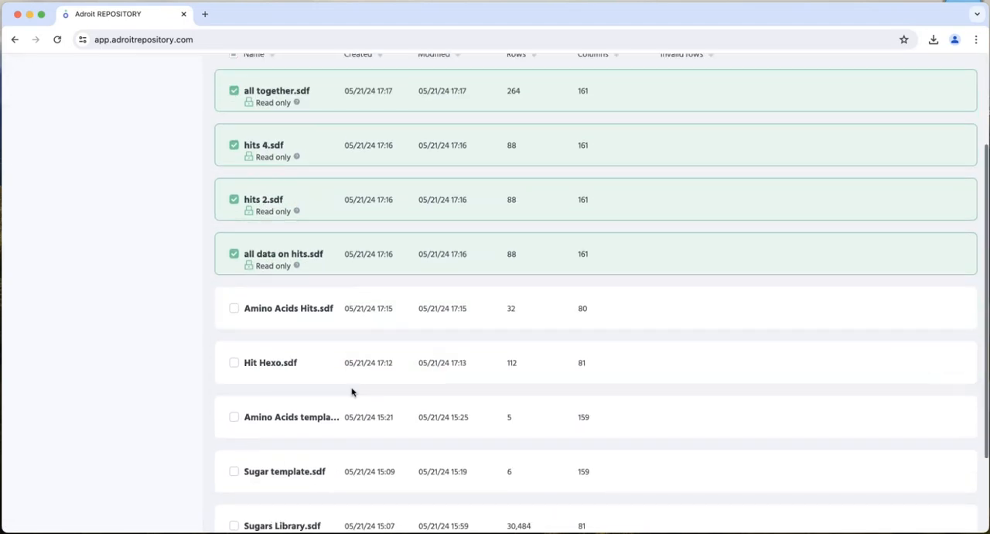
pyautogui.scroll(-1, 351, 398)
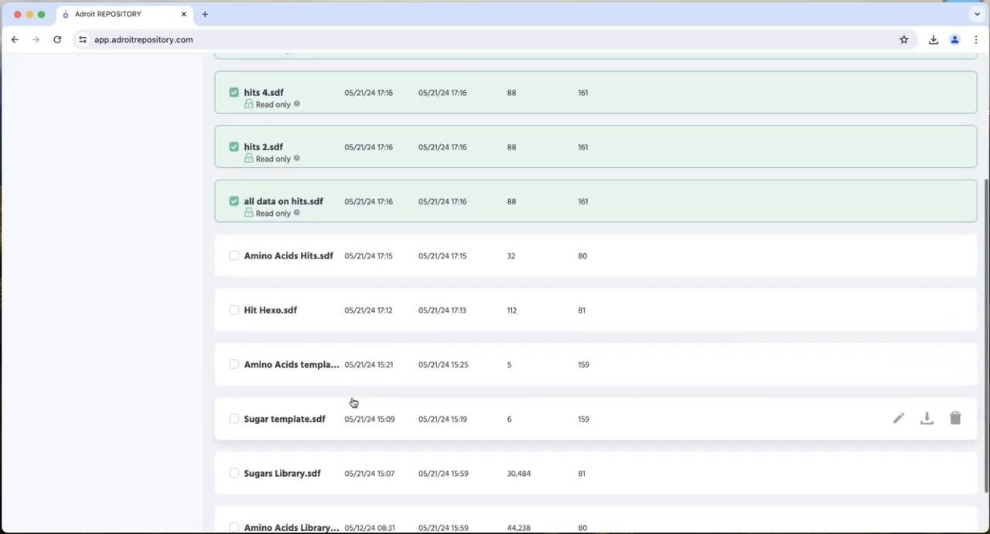
# - Open Amino Acids Hits.sdf and copy the AMINETYPE to BBBSCORE cells of rows 2 to 9 with headers
pyautogui.click(269, 257)
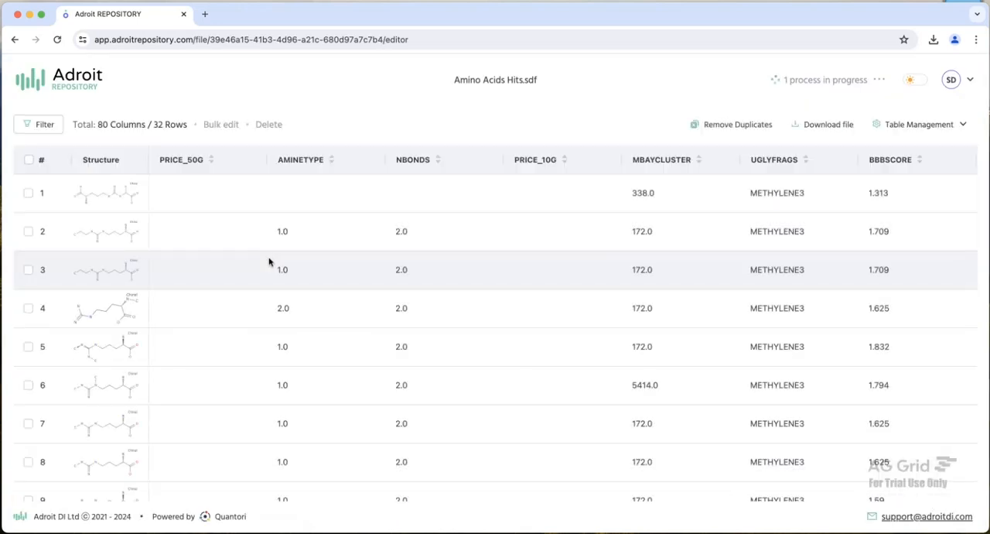
pyautogui.scroll(-2, 318, 265)
pyautogui.scroll(2, 318, 265)
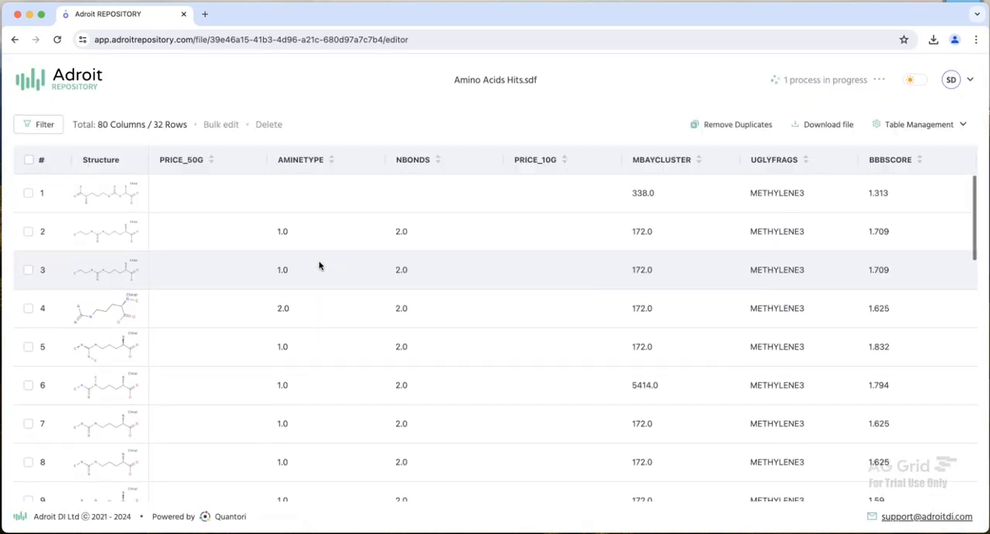
pyautogui.scroll(-1, 403, 209)
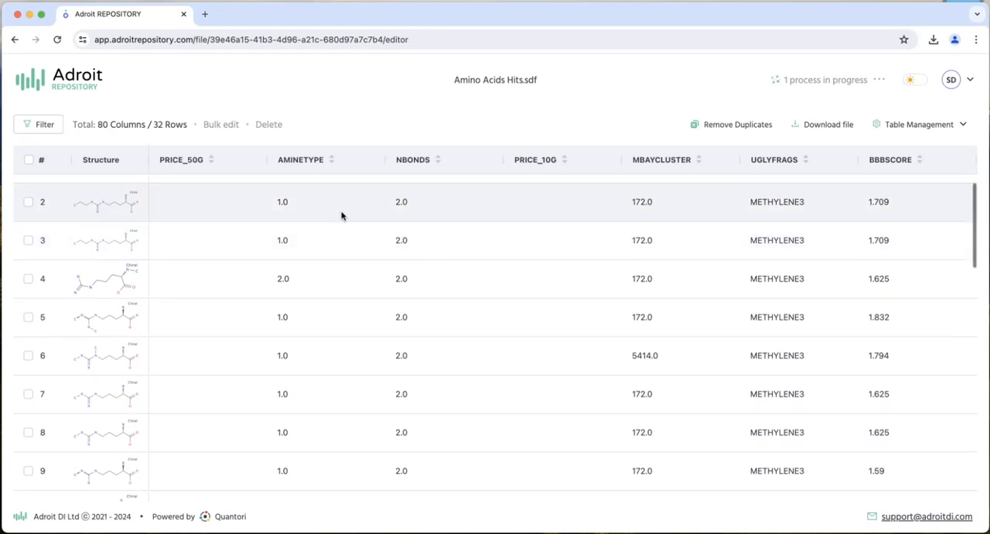
pyautogui.moveTo(343, 214); pyautogui.dragTo(902, 489)
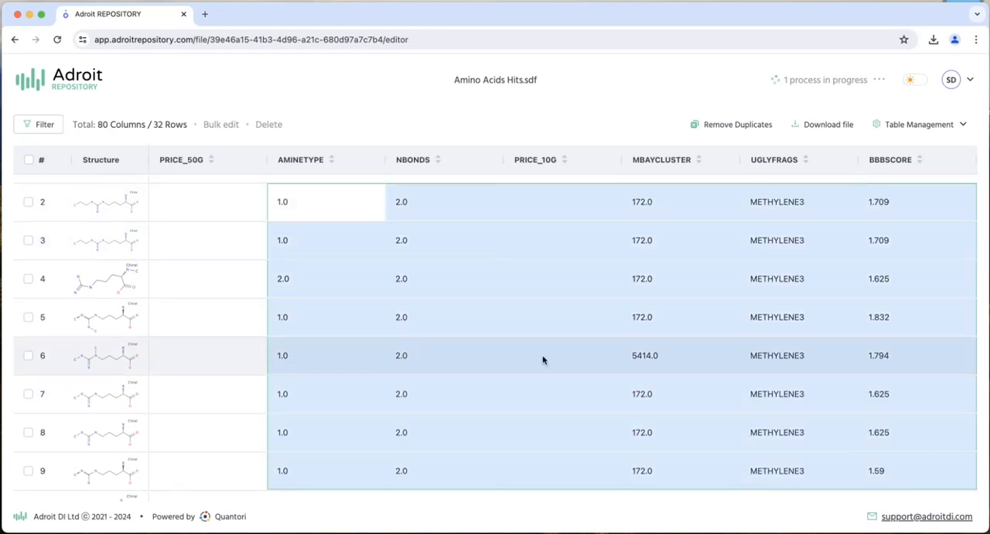
pyautogui.rightClick(458, 349)
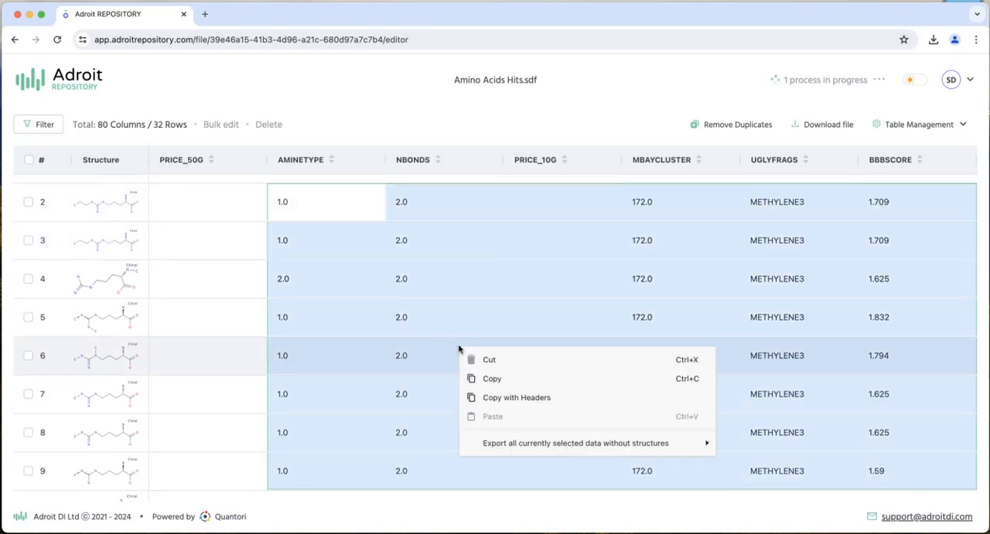
pyautogui.click(508, 397)
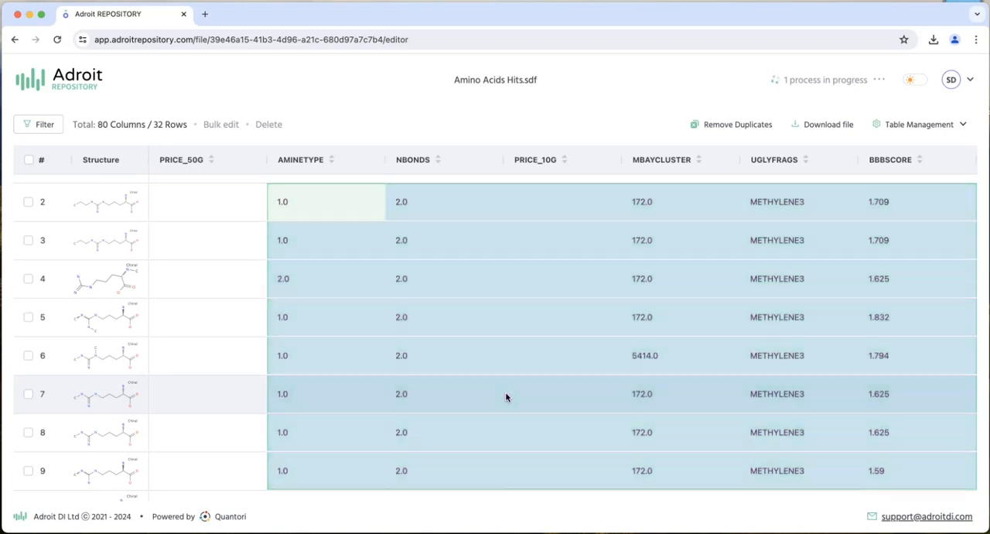
pyautogui.click(507, 397)
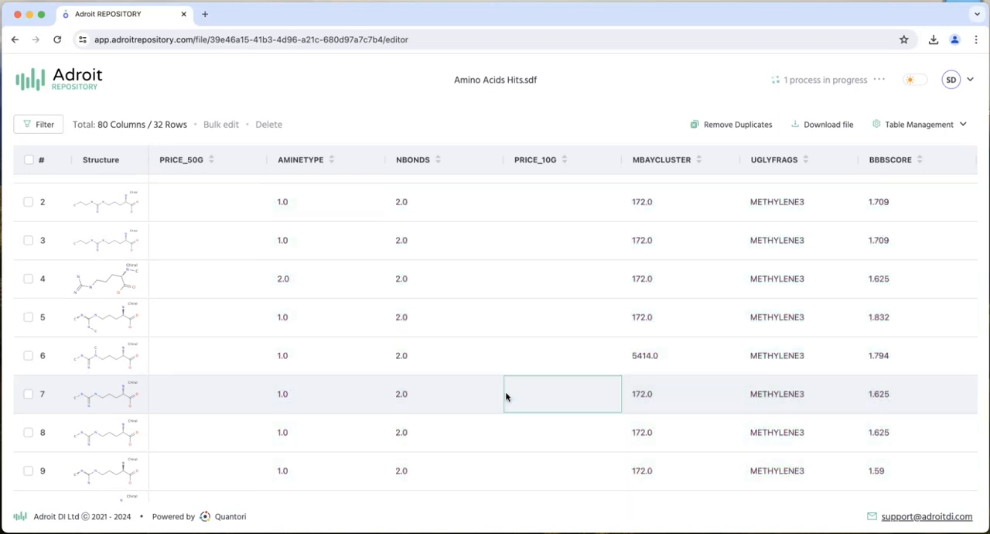
# - Select the AMINETYPE to BBBSCORE cells of rows 2 to 9 and export them without structures to Excel
pyautogui.moveTo(269, 202); pyautogui.dragTo(901, 489)
pyautogui.rightClick(464, 346)
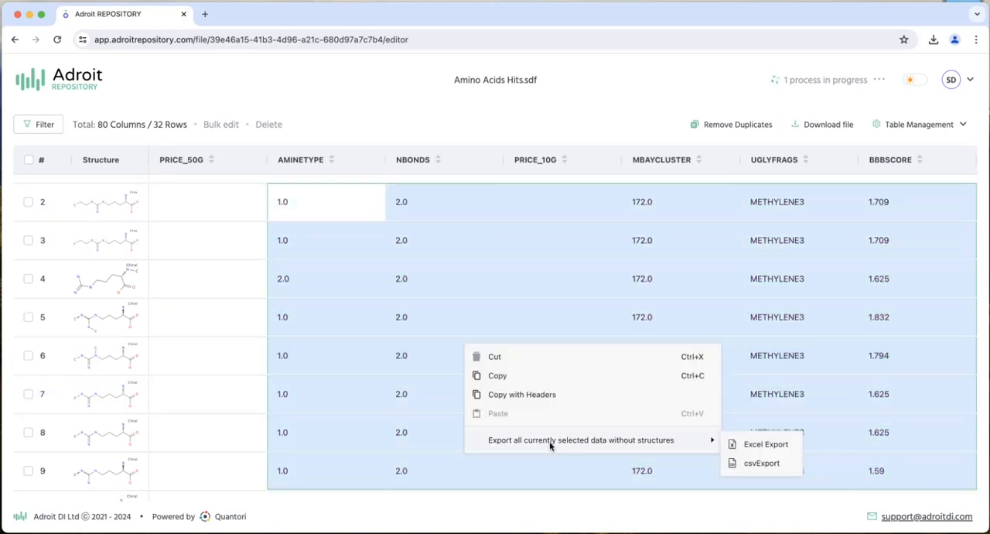
pyautogui.moveTo(692, 447)
pyautogui.click(764, 445)
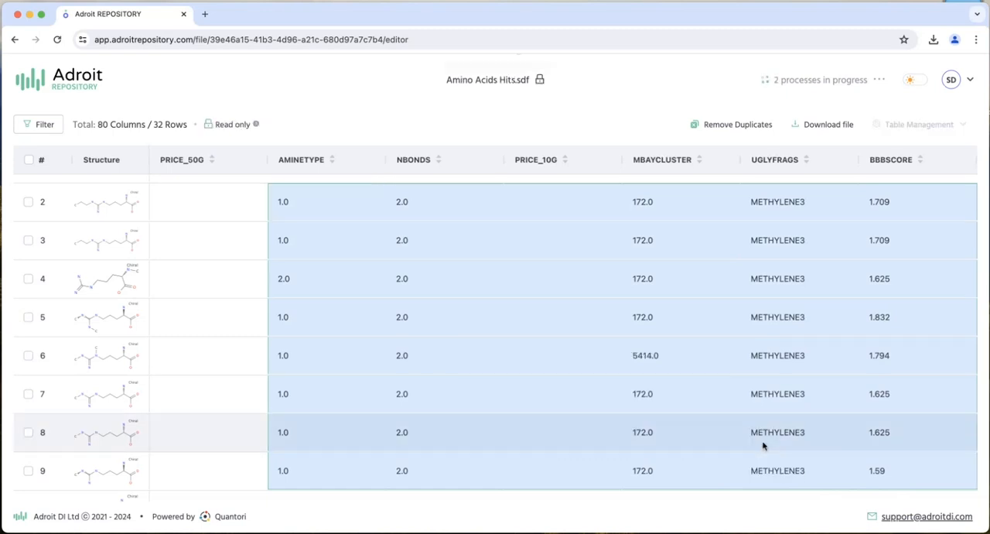
# - Export the selected AMINETYPE to BBBSCORE cells without structures as CSV as well
pyautogui.rightClick(504, 360)
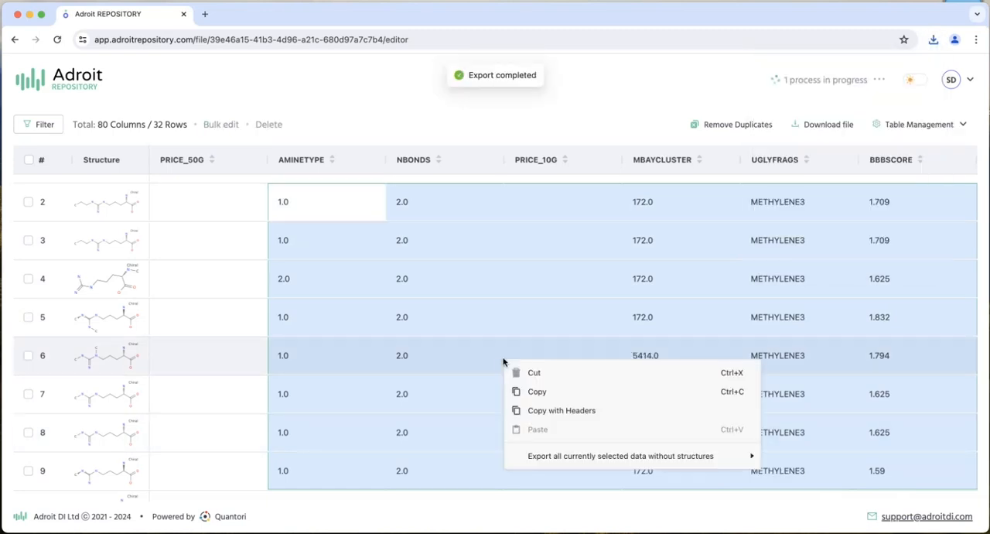
pyautogui.moveTo(696, 456)
pyautogui.click(809, 477)
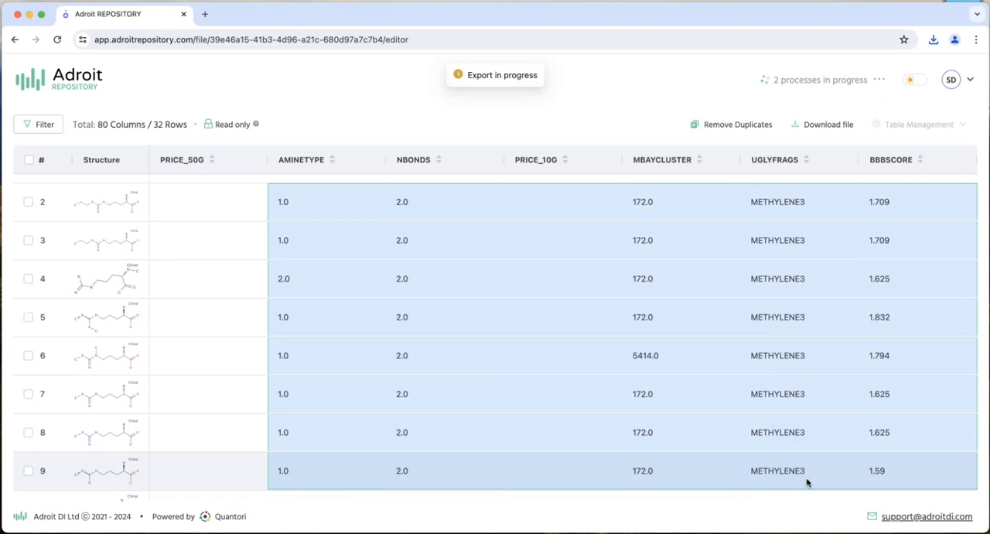
# - Open the download settings for Amino Acids Hits and open the exported Export (17).xlsx from the downloads in Excel
pyautogui.click(808, 125)
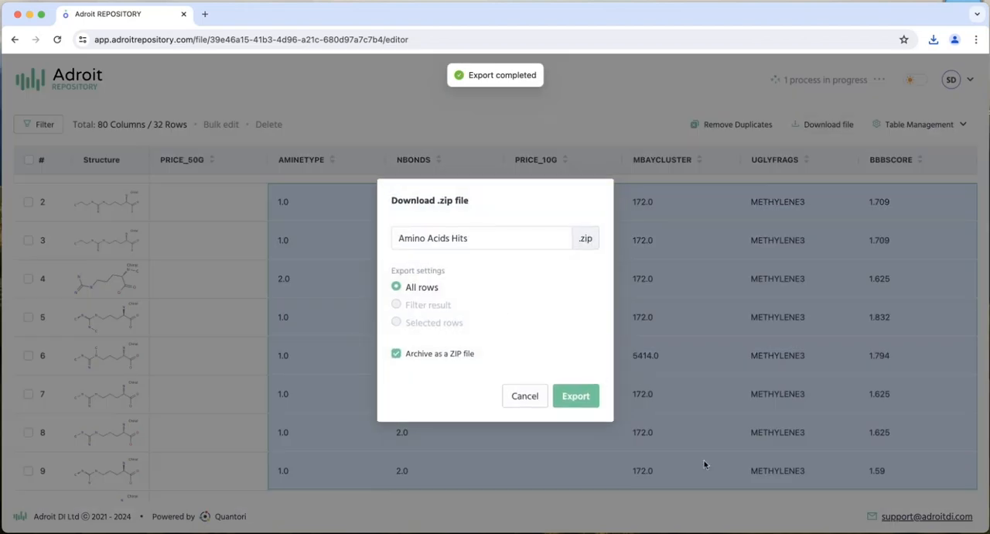
pyautogui.click(772, 532)
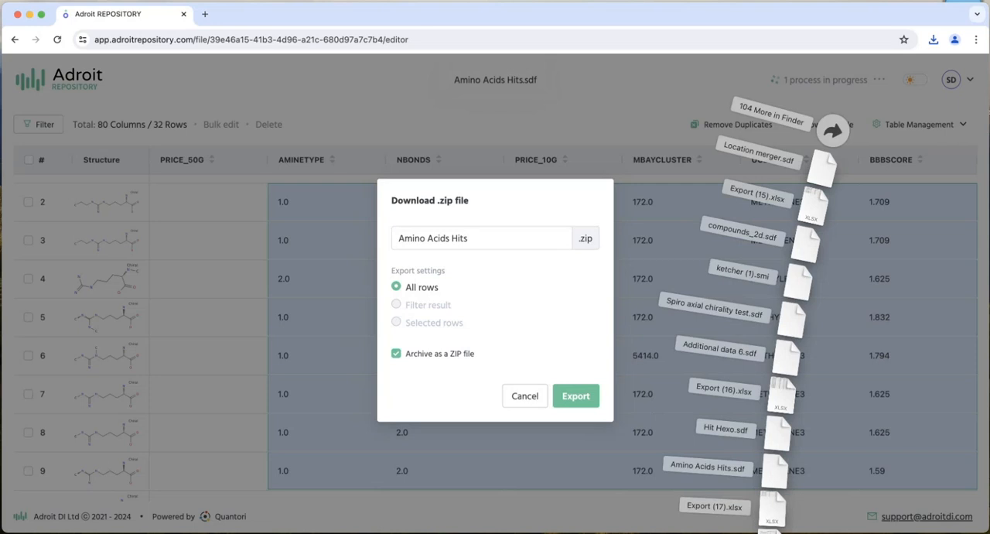
pyautogui.click(772, 517)
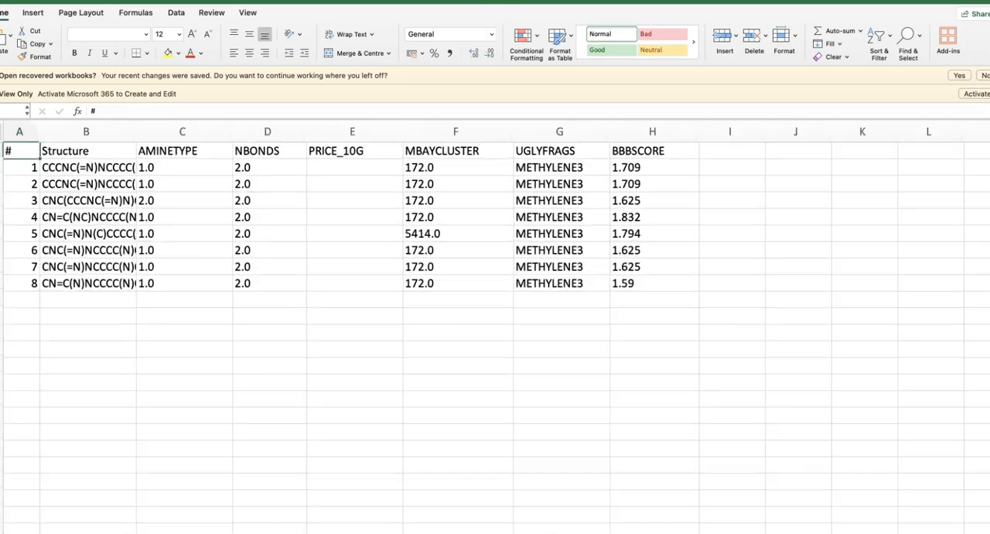
# - Paste the copied cells with headers at D13, below the exported data, and close the workbook without saving
pyautogui.rightClick(288, 363)
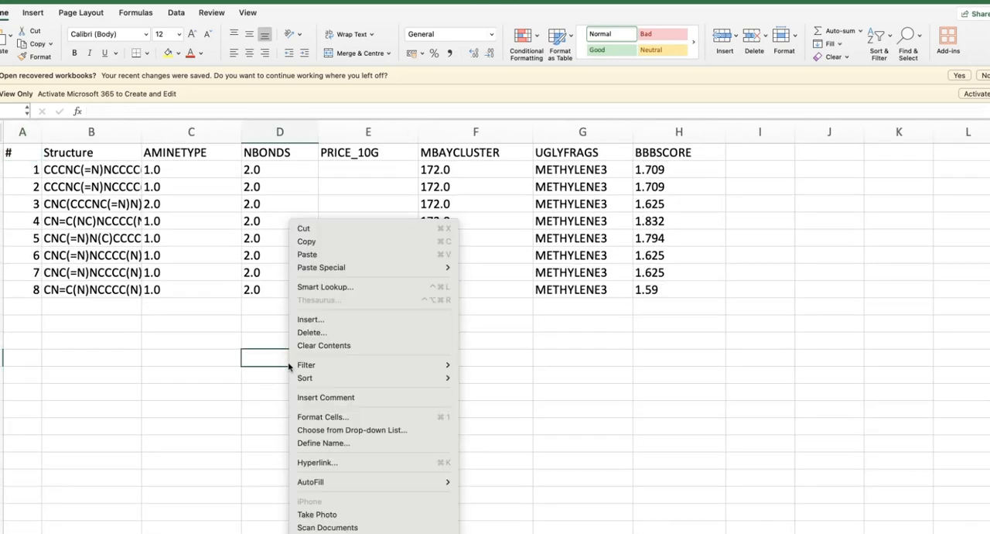
pyautogui.click(307, 254)
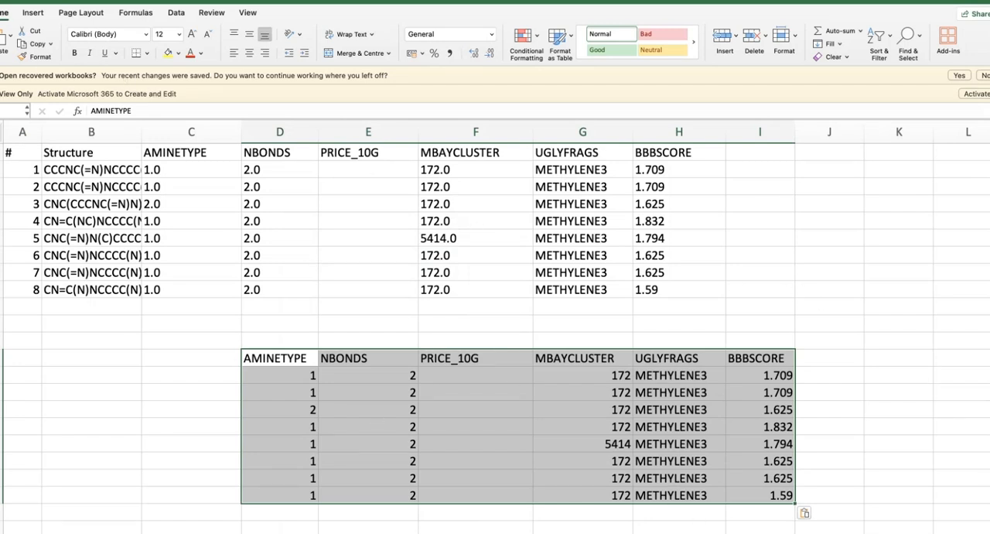
pyautogui.press('super+w')
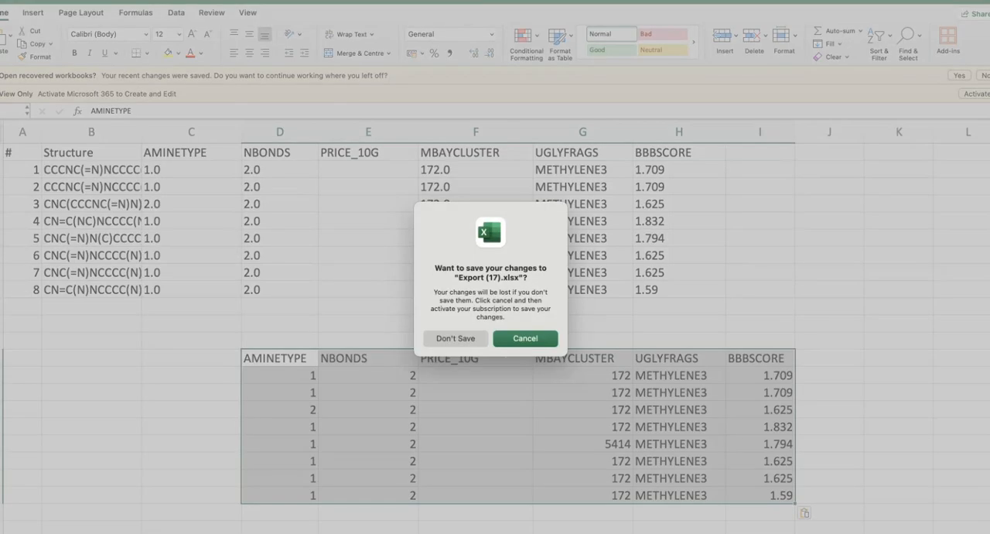
pyautogui.click(463, 344)
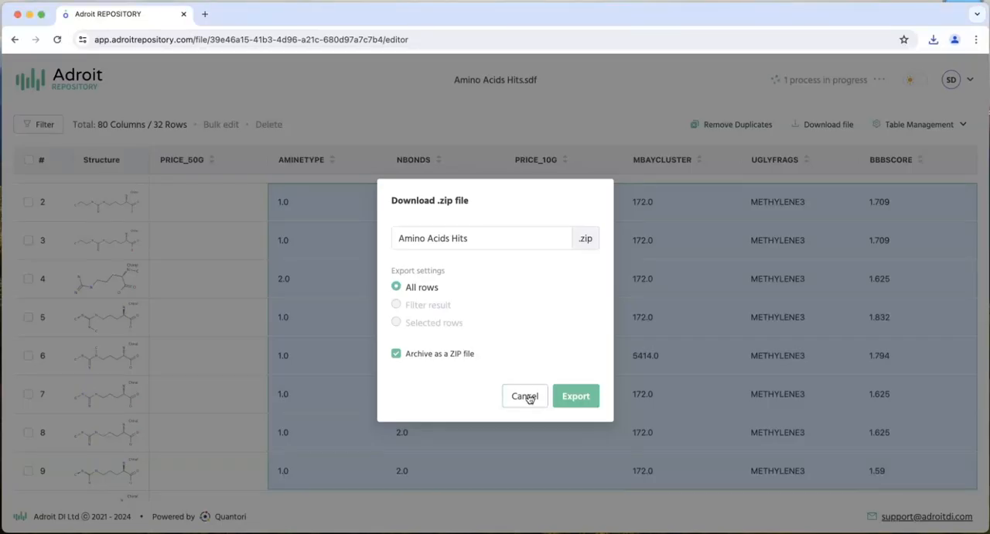
# - Cancel the file download in Adroit Repository and return to the file list to check the running processes
pyautogui.click(526, 397)
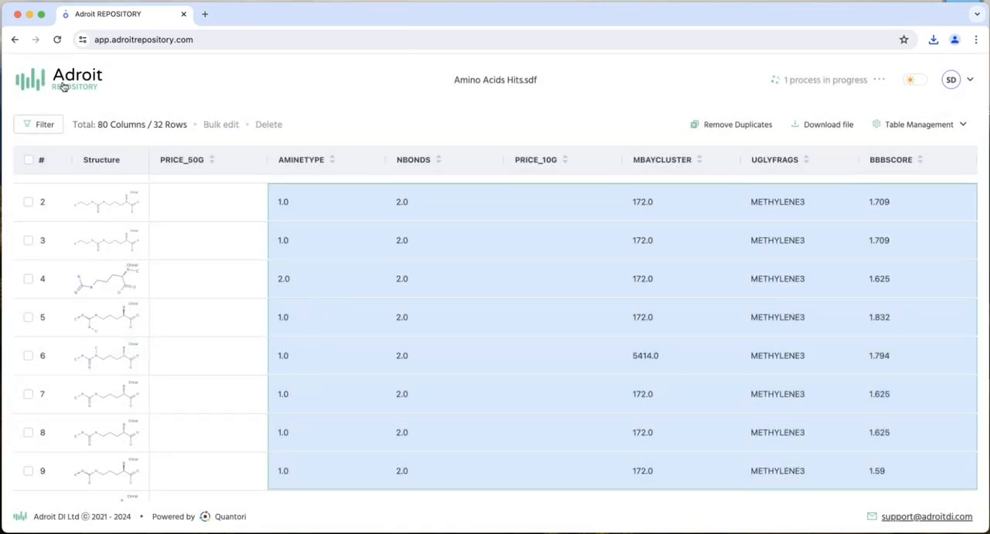
pyautogui.click(63, 87)
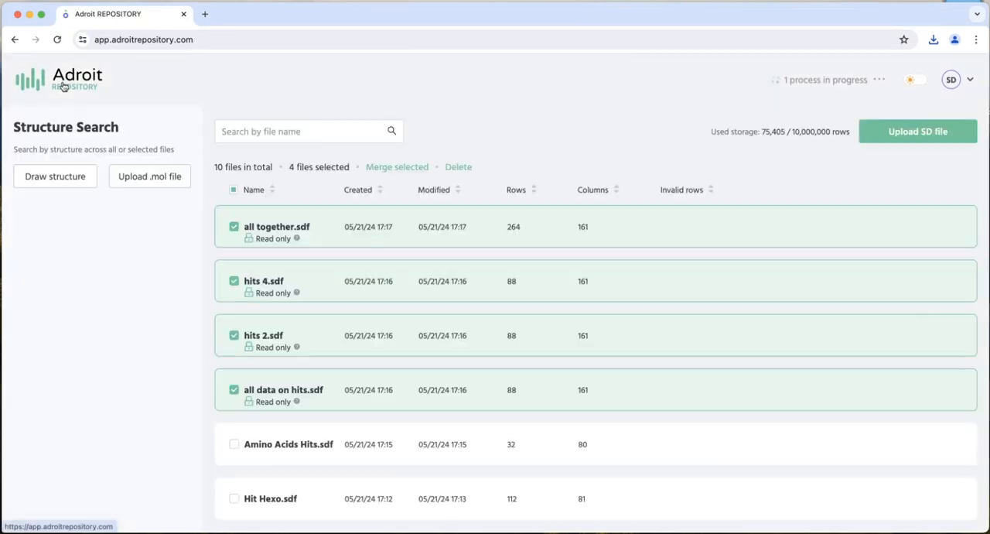
pyautogui.click(880, 81)
pyautogui.click(880, 81)
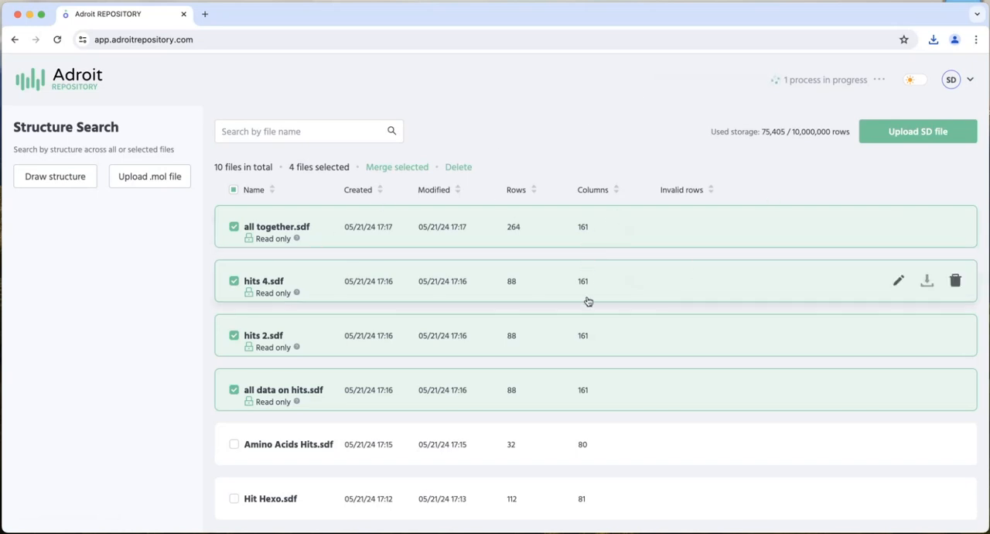
# - Add the Amino Acids template file to the selection and open it
pyautogui.scroll(-5, 497, 459)
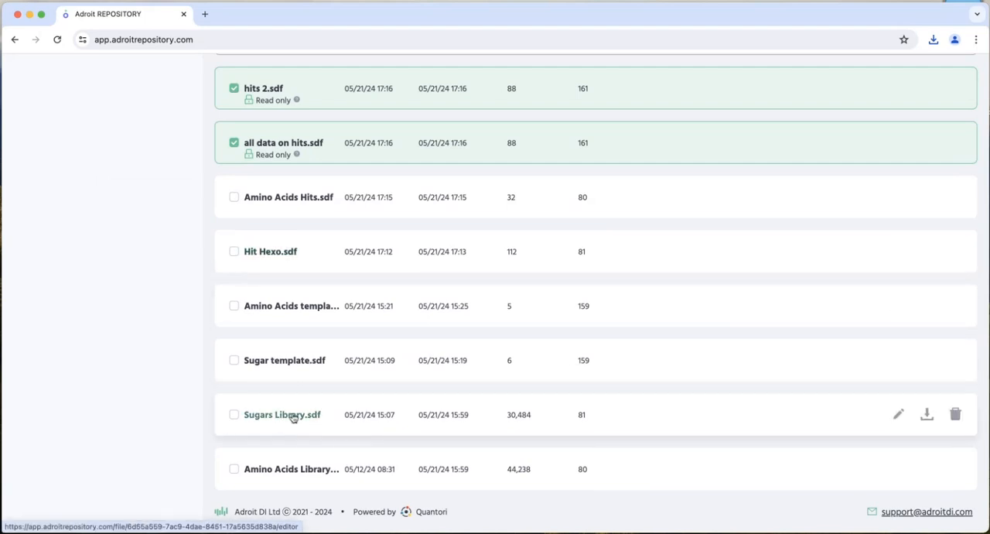
pyautogui.click(239, 308)
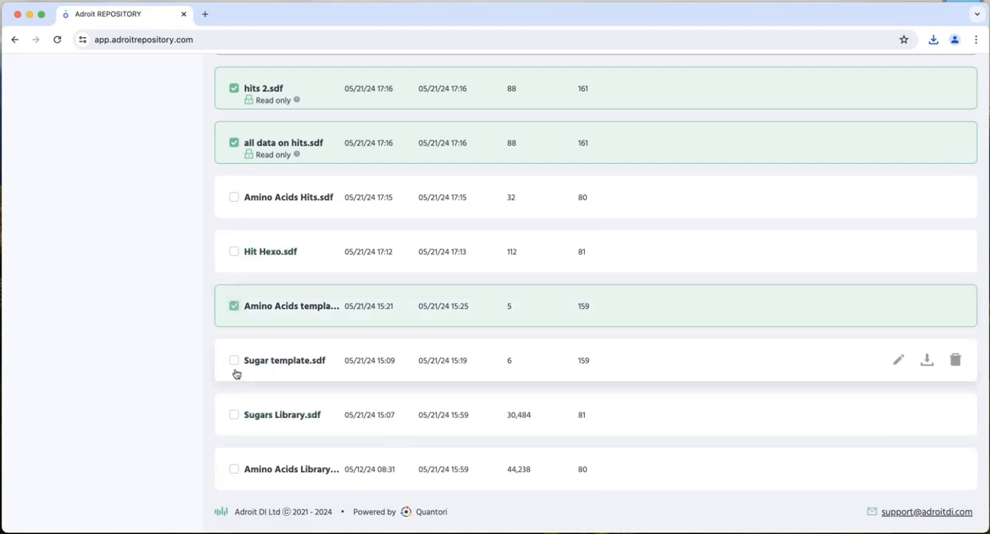
pyautogui.click(281, 308)
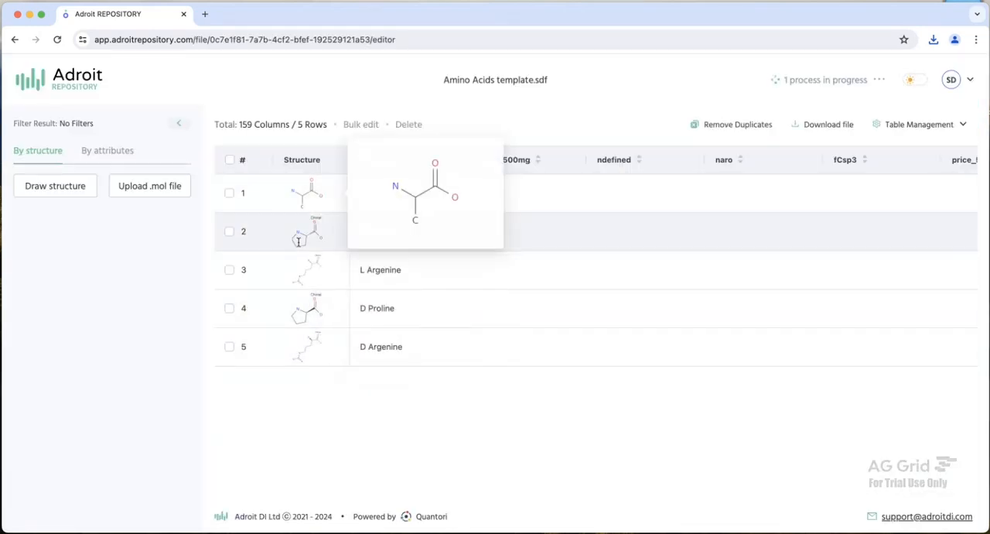
# - Copy the D Proline structure in row 4 from the structure editor and leave the editor without changes
pyautogui.moveTo(320, 297)
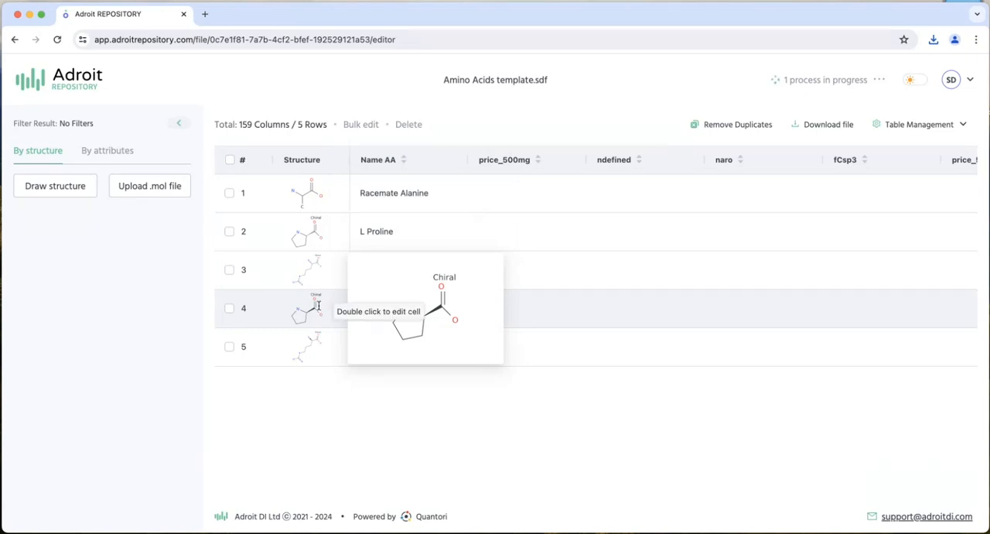
pyautogui.doubleClick(318, 306)
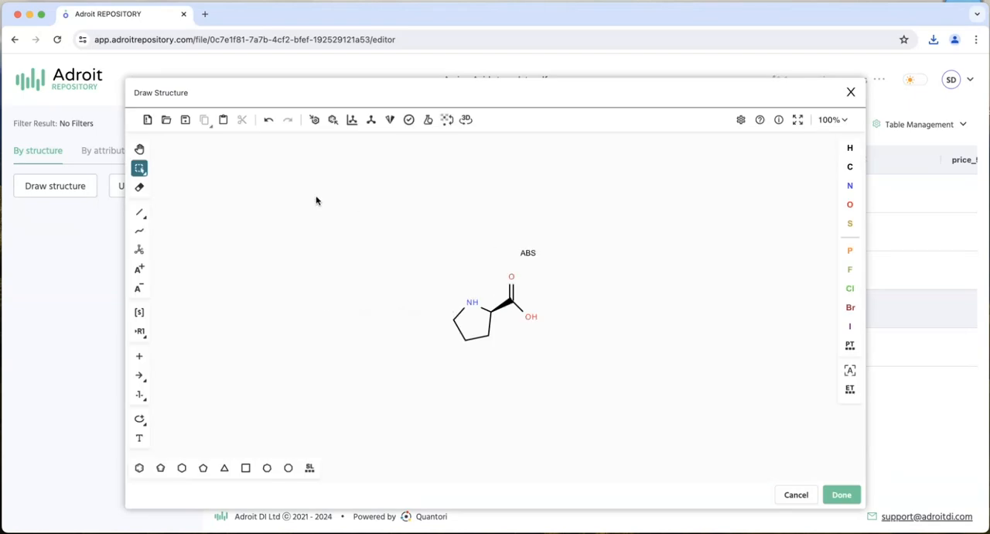
pyautogui.moveTo(316, 200); pyautogui.dragTo(597, 410)
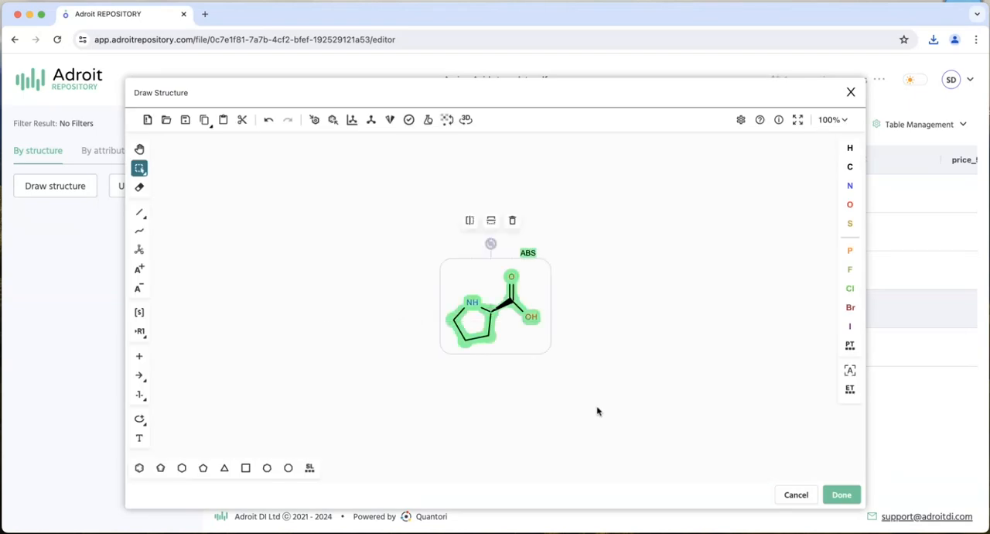
pyautogui.press('super+c')
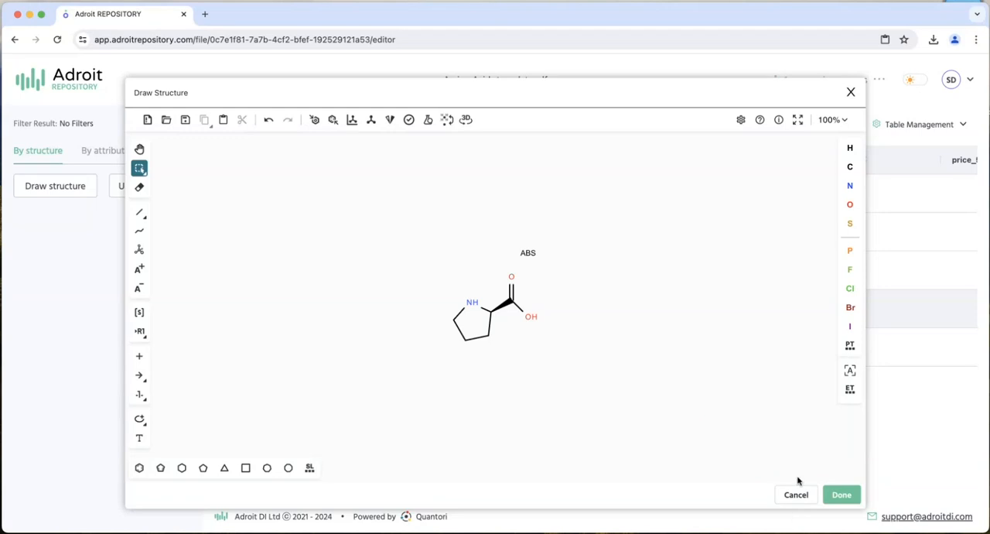
pyautogui.click(796, 495)
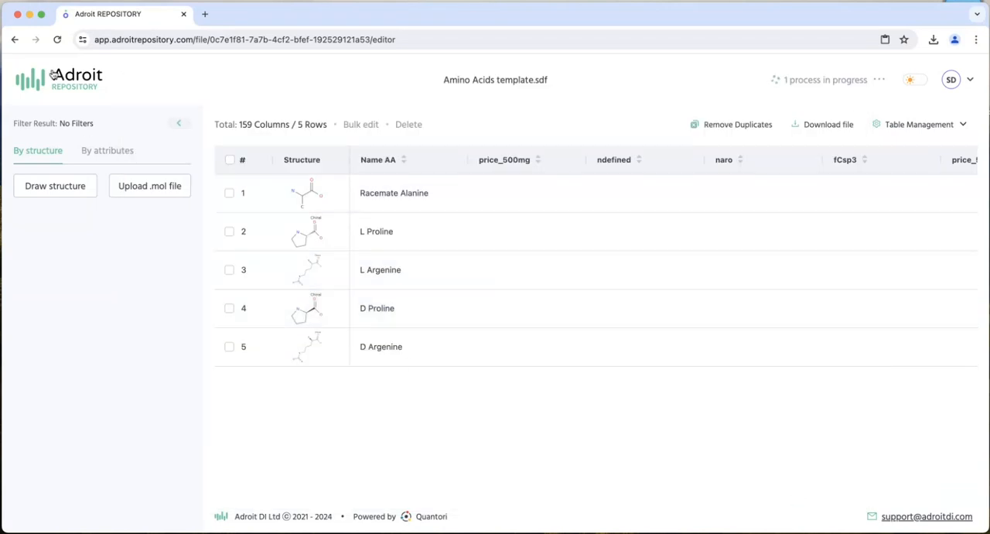
# - Return to the file list and paste the copied D Proline structure as the drawn structure for the Structure Search
pyautogui.click(56, 75)
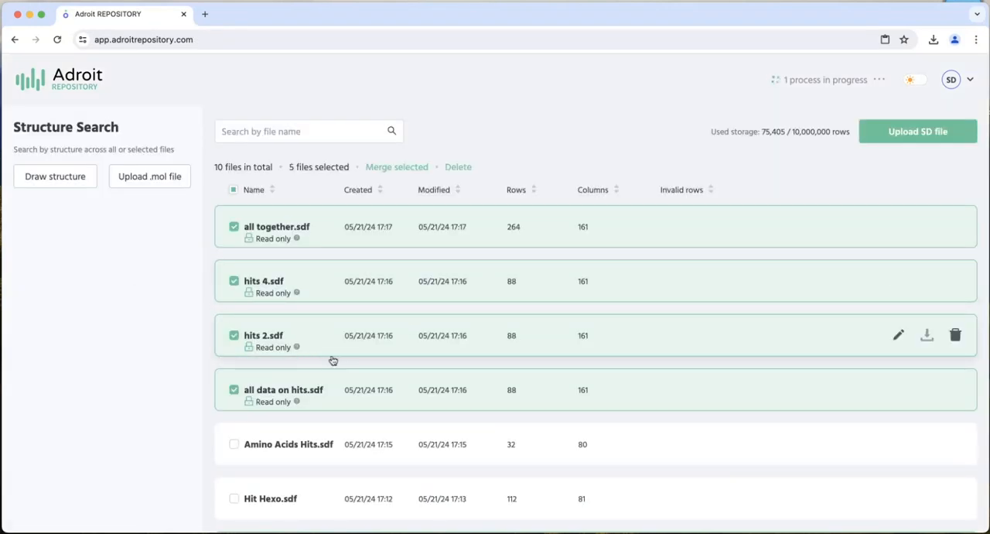
pyautogui.scroll(-5, 304, 395)
pyautogui.scroll(-2, 320, 381)
pyautogui.scroll(7, 320, 380)
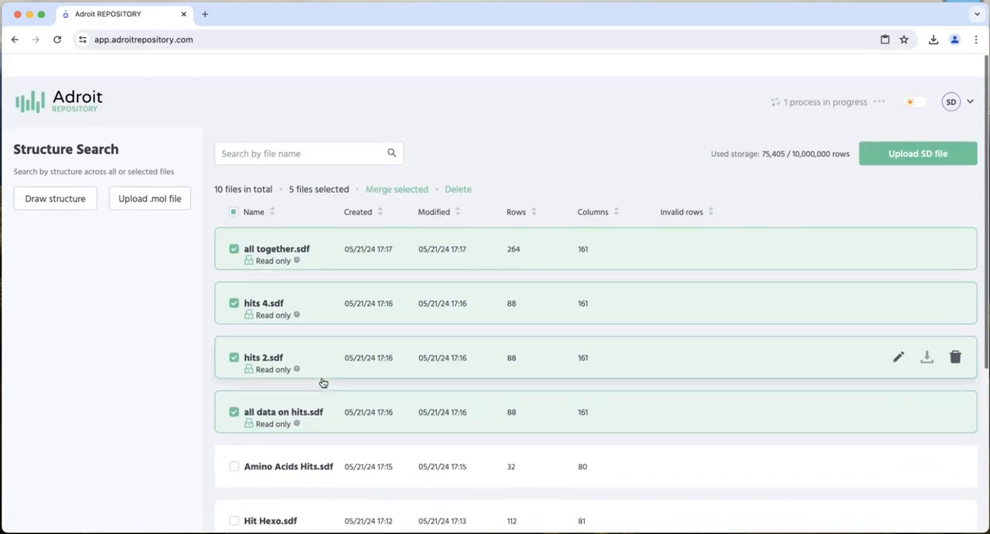
pyautogui.scroll(-4, 323, 383)
pyautogui.scroll(-3, 323, 383)
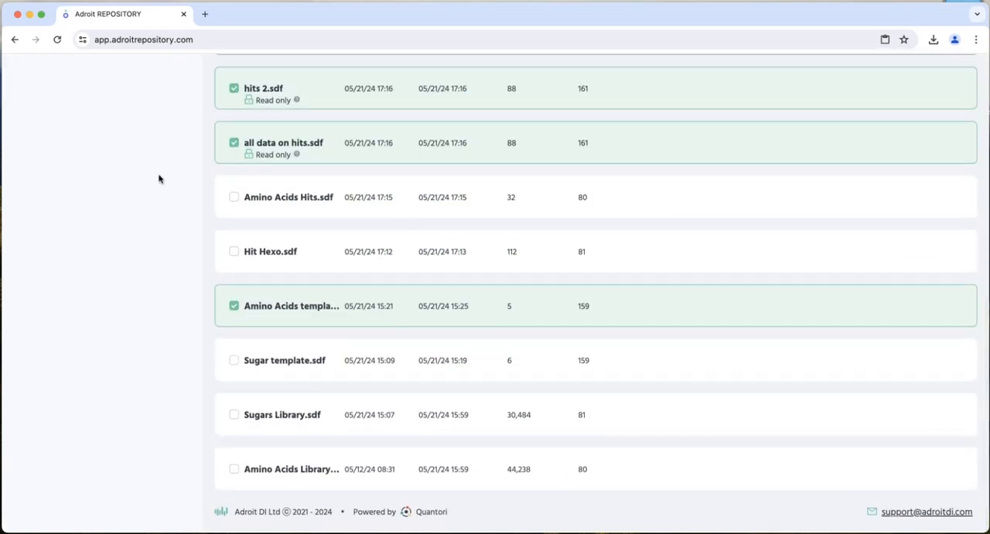
pyautogui.scroll(8, 132, 202)
pyautogui.click(62, 178)
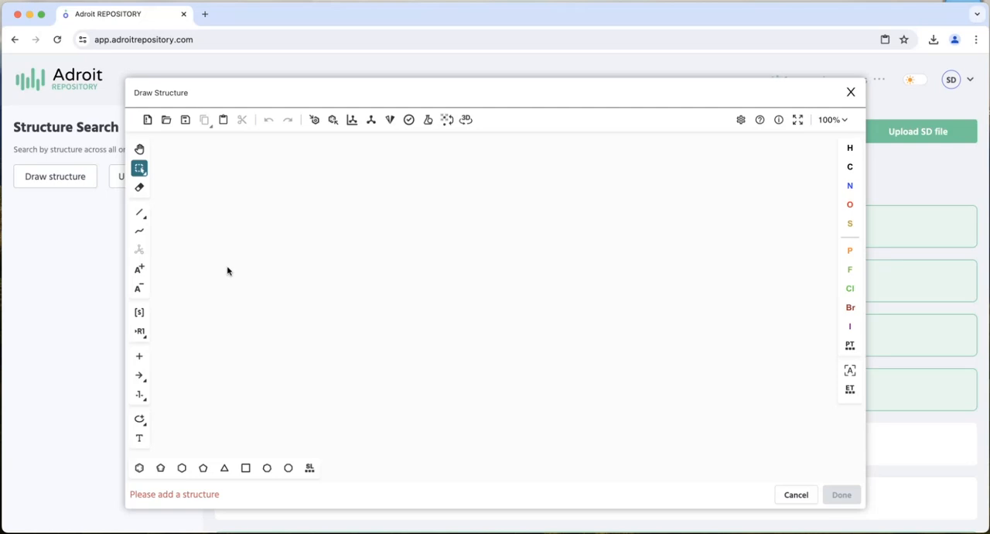
pyautogui.press('super+v')
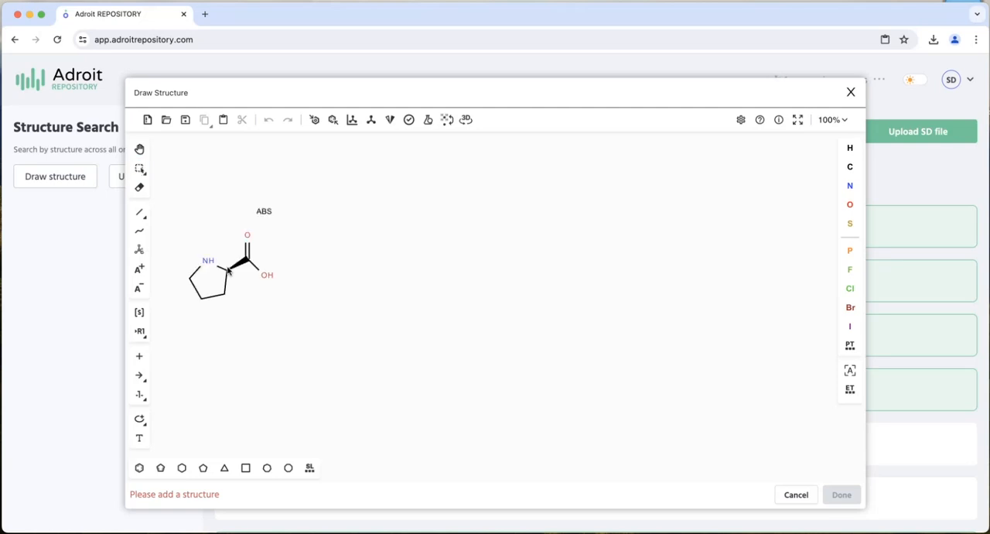
pyautogui.click(227, 269)
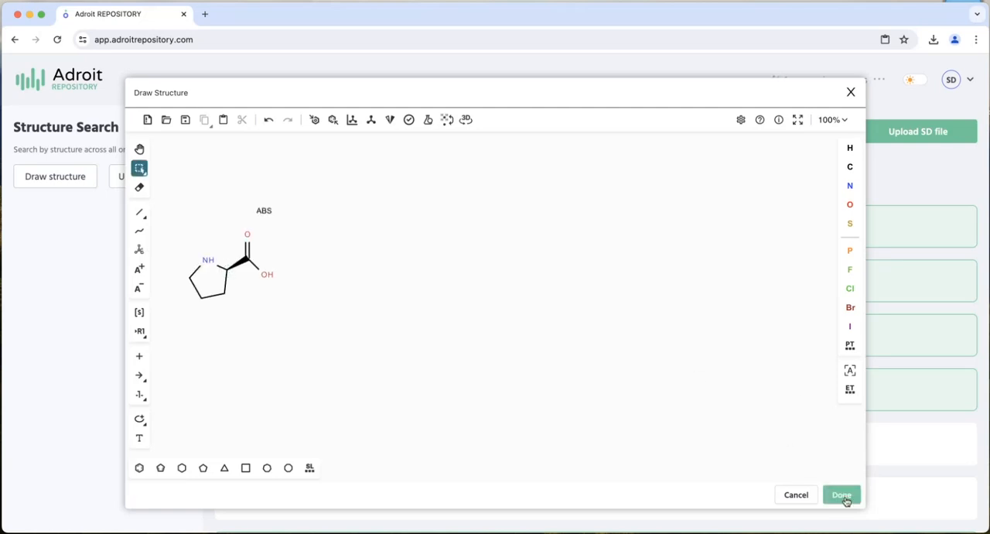
pyautogui.click(843, 495)
# - Clear the file selection, select only Amino Acids Library and Sugars Library, and run a Substructure search across the selected files
pyautogui.scroll(-5, 358, 426)
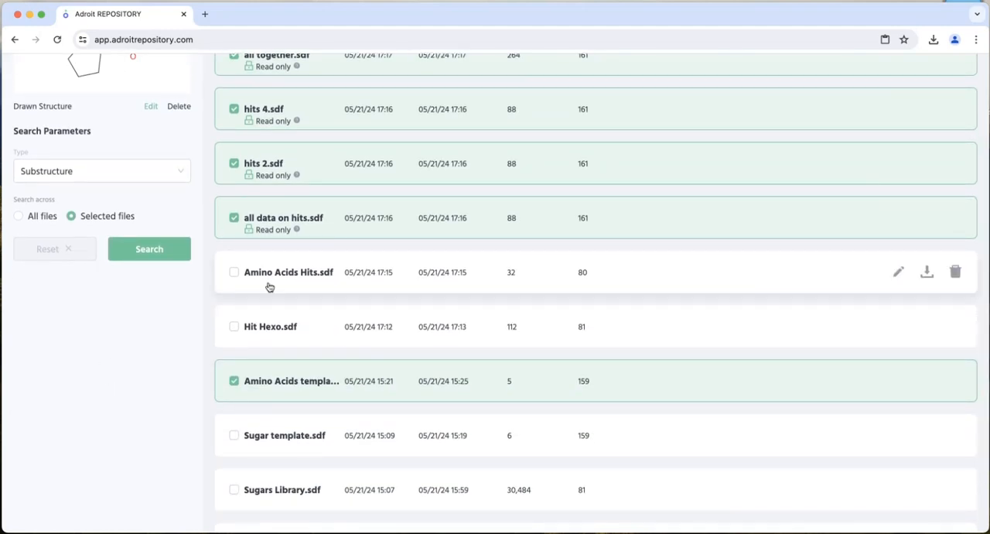
pyautogui.scroll(5, 320, 354)
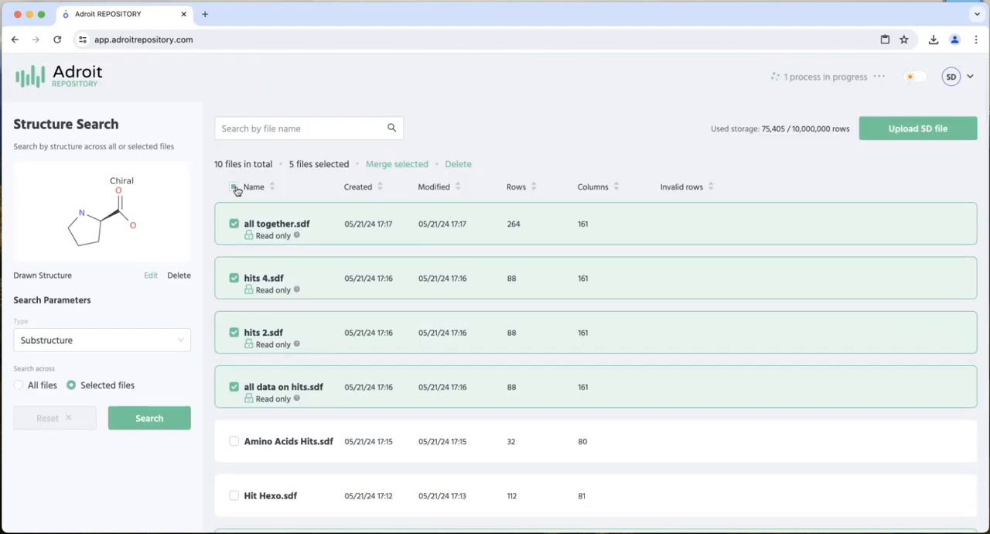
pyautogui.click(235, 187)
pyautogui.click(234, 187)
pyautogui.scroll(-7, 311, 342)
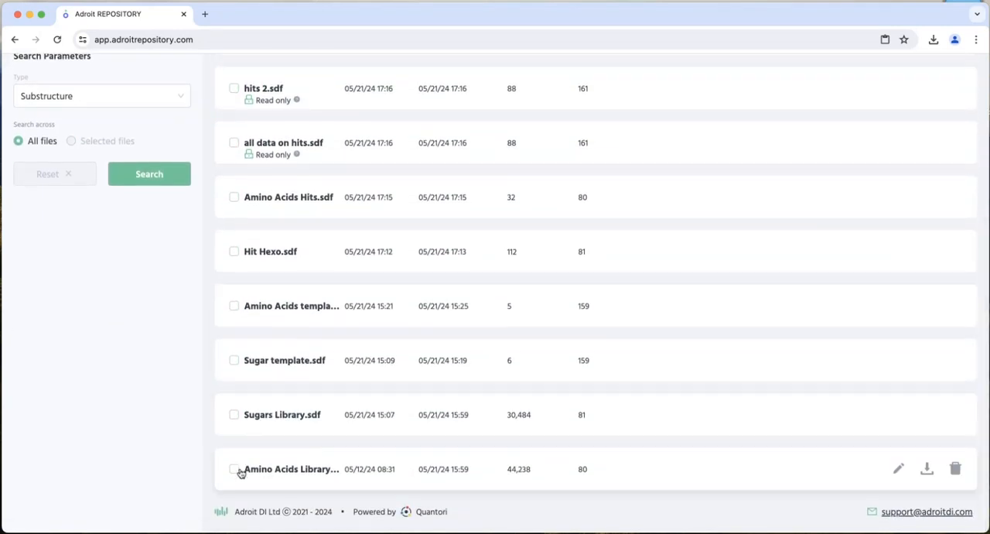
pyautogui.click(234, 468)
pyautogui.click(234, 413)
pyautogui.scroll(4, 116, 410)
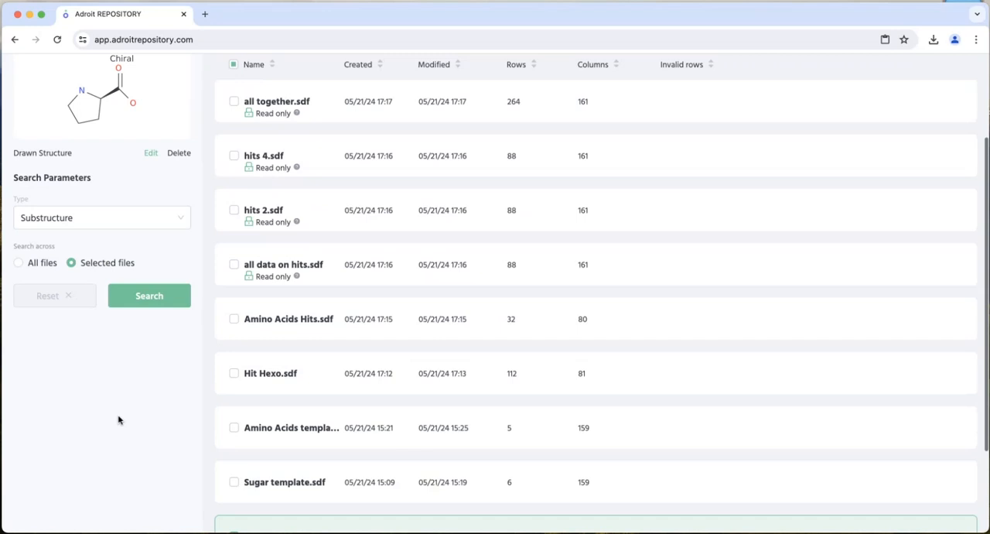
pyautogui.click(147, 296)
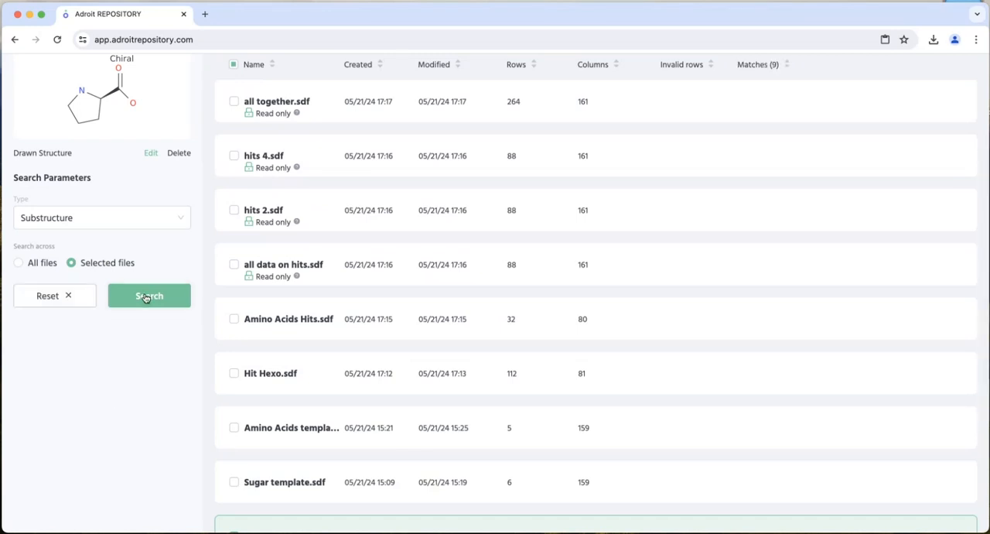
# - Check the matches per library and open Sugars Library.sdf with the search structure applied as a filter
pyautogui.scroll(-4, 142, 371)
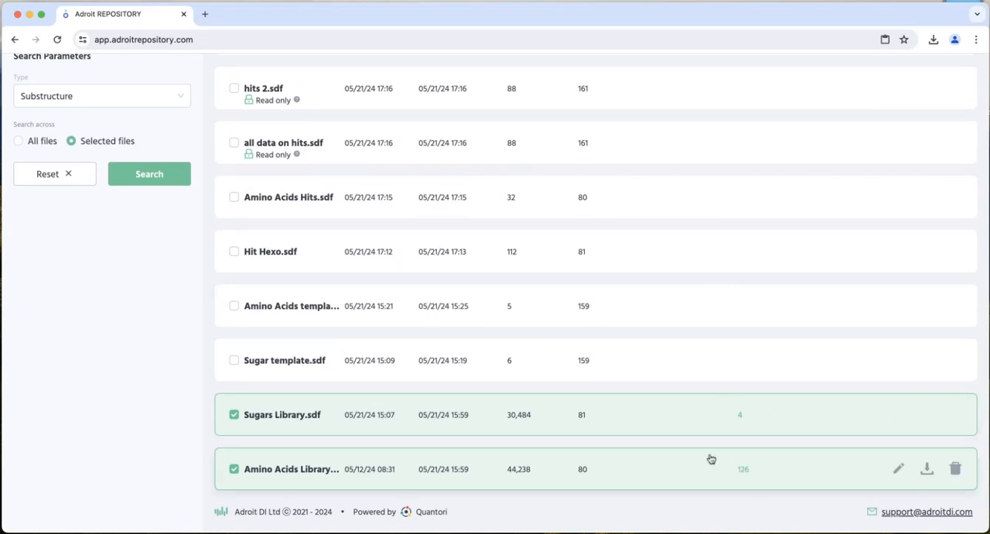
pyautogui.click(280, 416)
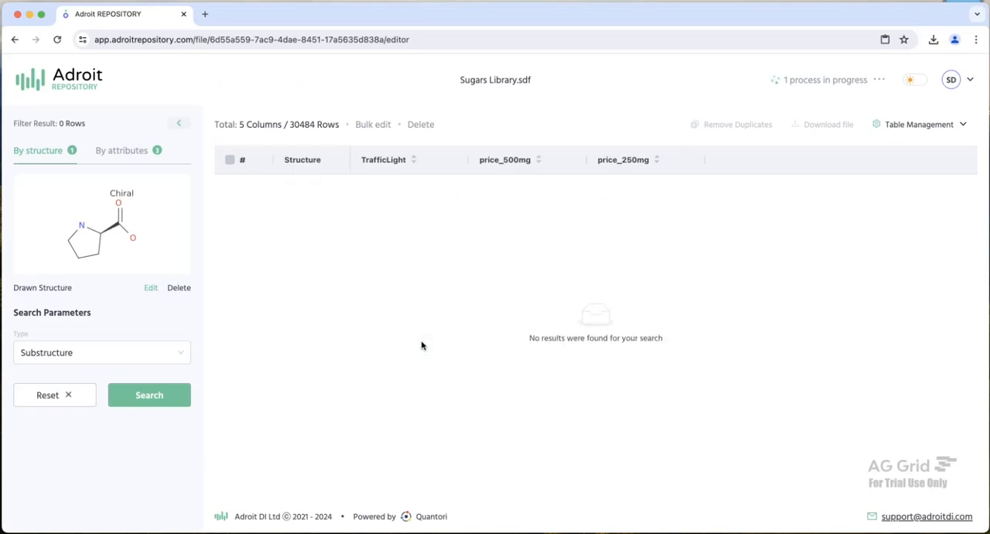
# - Remove the price_500mg, price_250mg and TrafficLight attribute filters from Sugars Library.sdf, keeping the structure filter
pyautogui.click(149, 151)
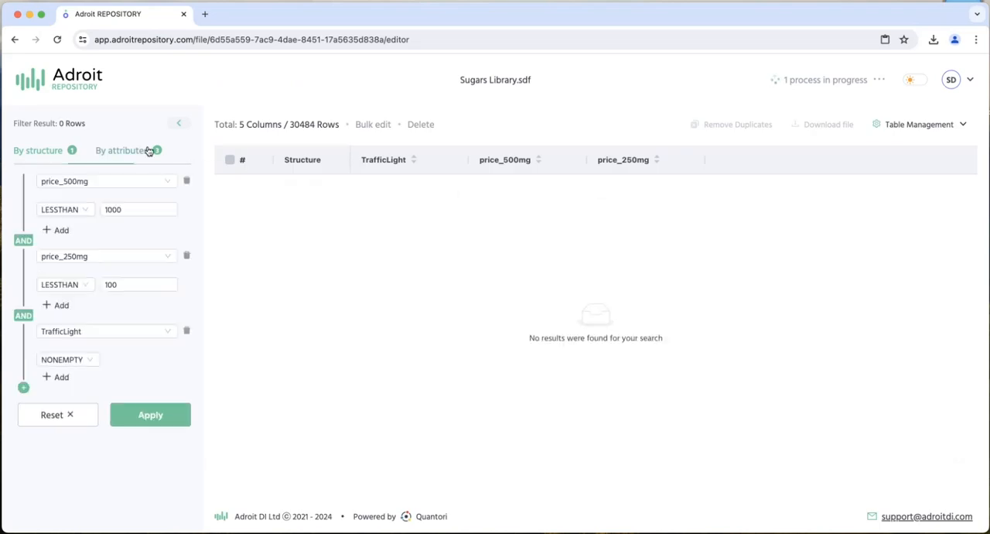
pyautogui.click(188, 181)
pyautogui.click(188, 181)
pyautogui.click(188, 181)
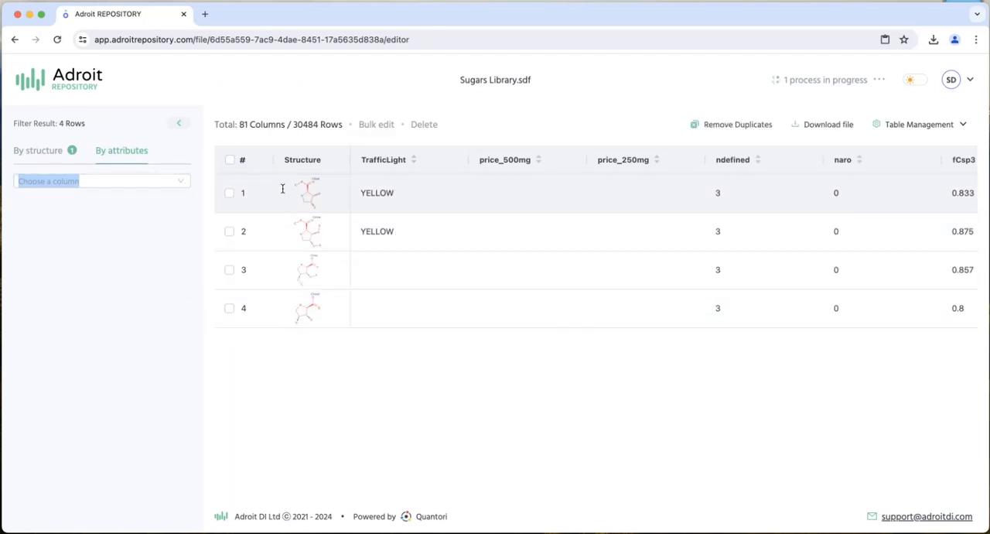
# - Open the structures in rows 1, 2 and 3 in separate editor windows and move the windows apart to compare them
pyautogui.click(281, 188)
pyautogui.moveTo(214, 82); pyautogui.dragTo(610, 91)
pyautogui.click(289, 231)
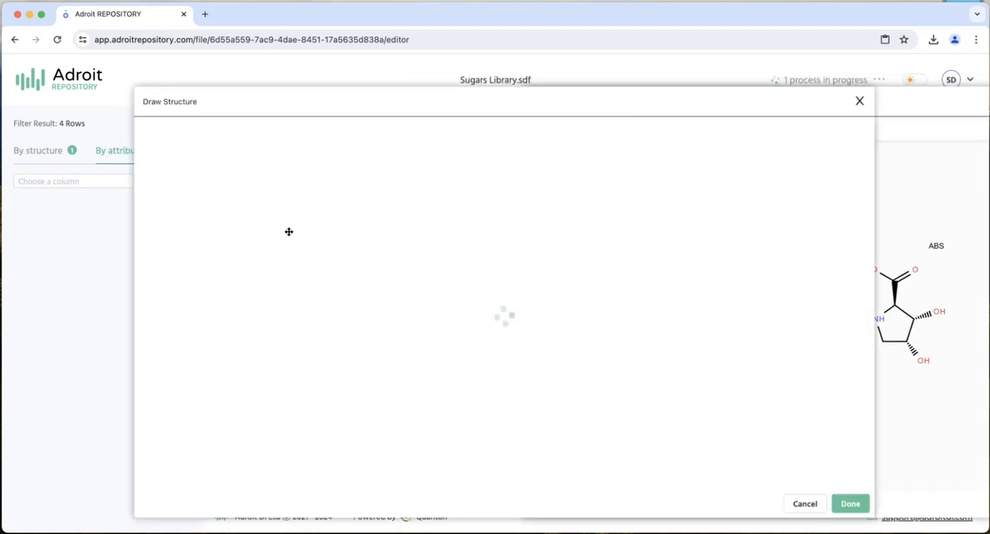
pyautogui.moveTo(307, 104)
pyautogui.mouseDown()
pyautogui.moveTo(453, 115)
pyautogui.moveTo(576, 108)
pyautogui.mouseUp()
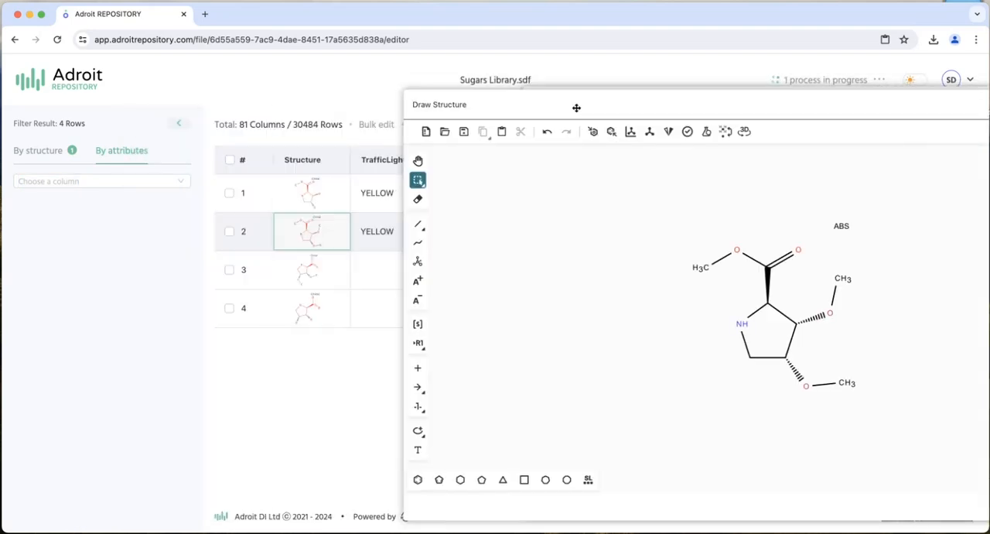
pyautogui.click(306, 268)
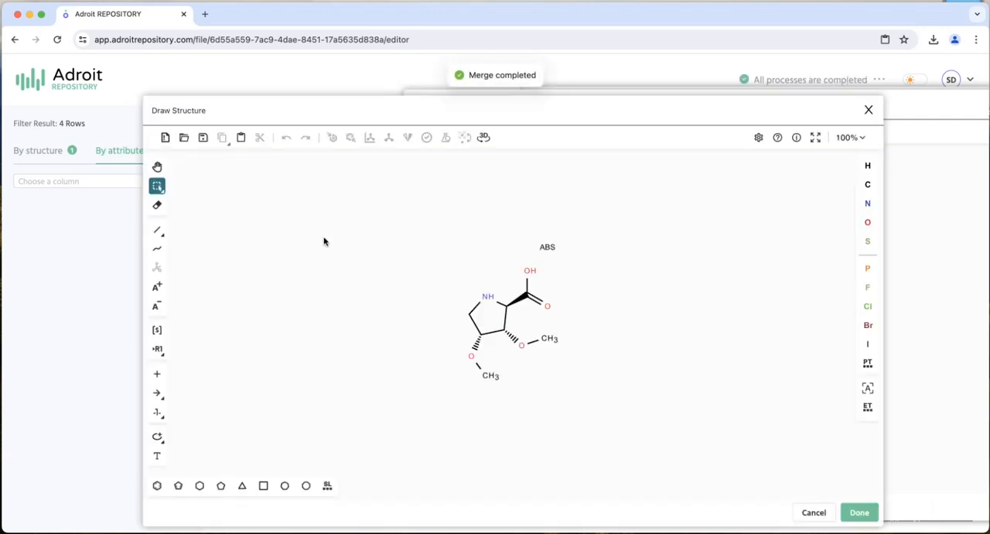
pyautogui.moveTo(363, 106); pyautogui.dragTo(323, 101)
# - View the row 3 structure in the Miew 3D viewer, and leave the viewer and the structure editor without changes
pyautogui.click(443, 133)
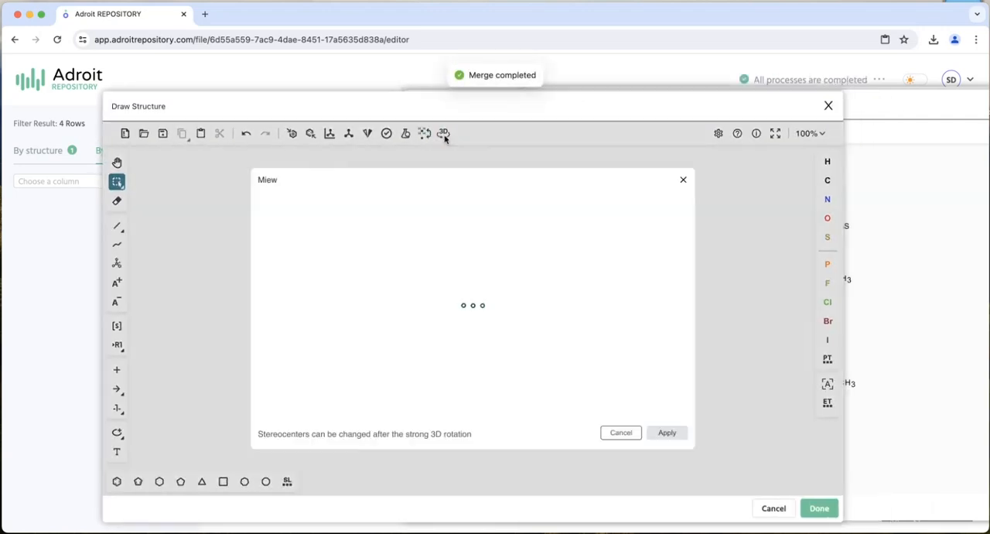
pyautogui.moveTo(564, 285); pyautogui.dragTo(635, 443)
pyautogui.click(621, 433)
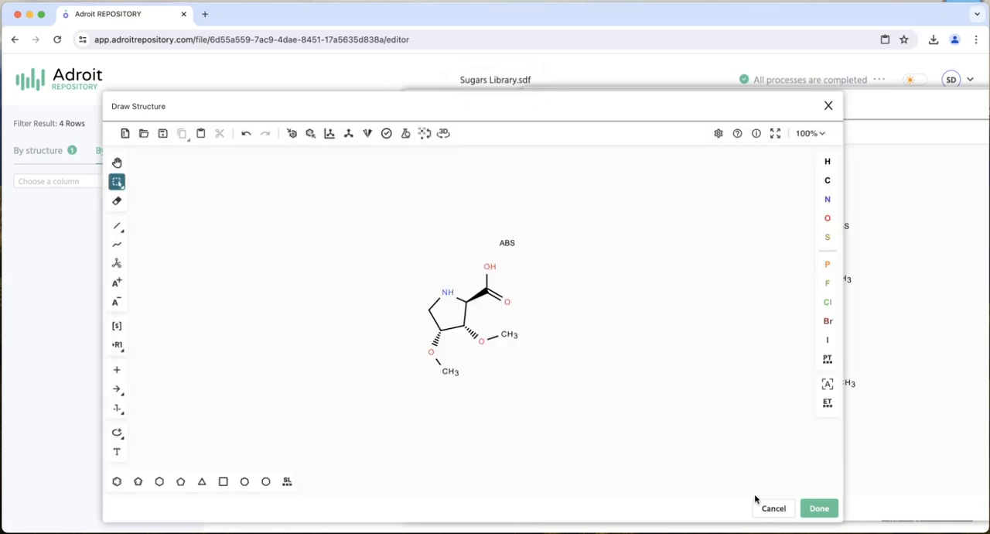
pyautogui.click(774, 508)
# - Return to the file list and check the progress of the Substructure search across the selected libraries
pyautogui.click(75, 81)
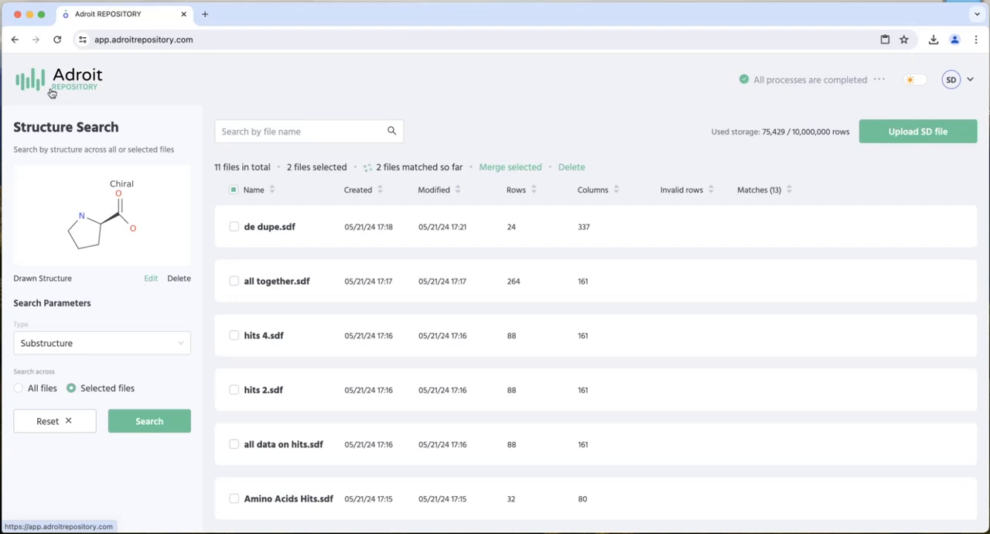
pyautogui.scroll(-2, 294, 369)
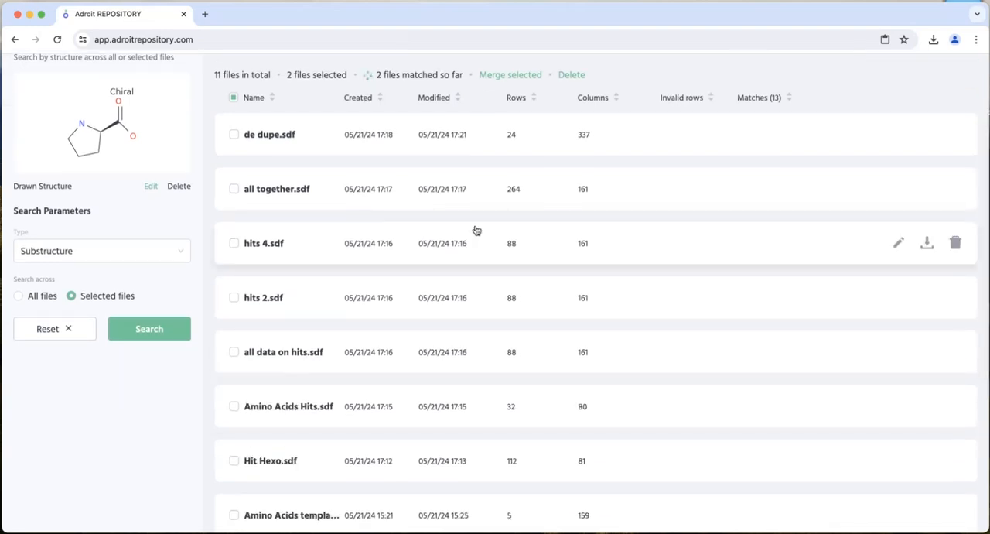
pyautogui.scroll(2, 477, 231)
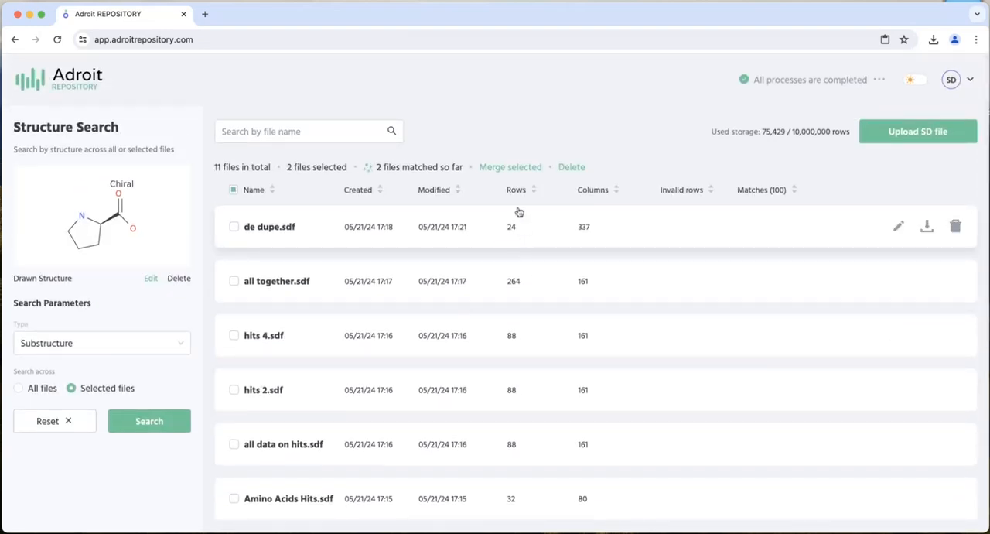
pyautogui.scroll(-4, 503, 333)
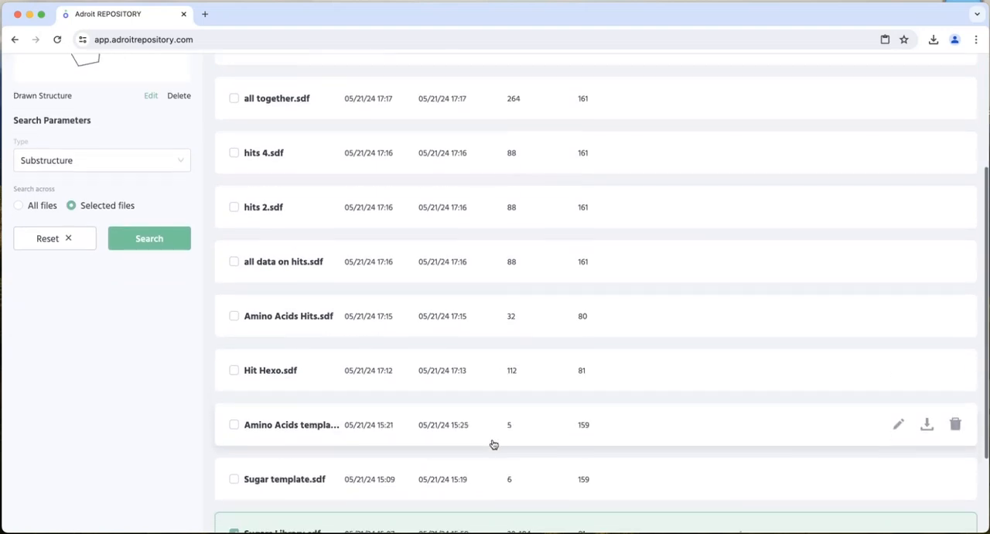
pyautogui.scroll(4, 493, 446)
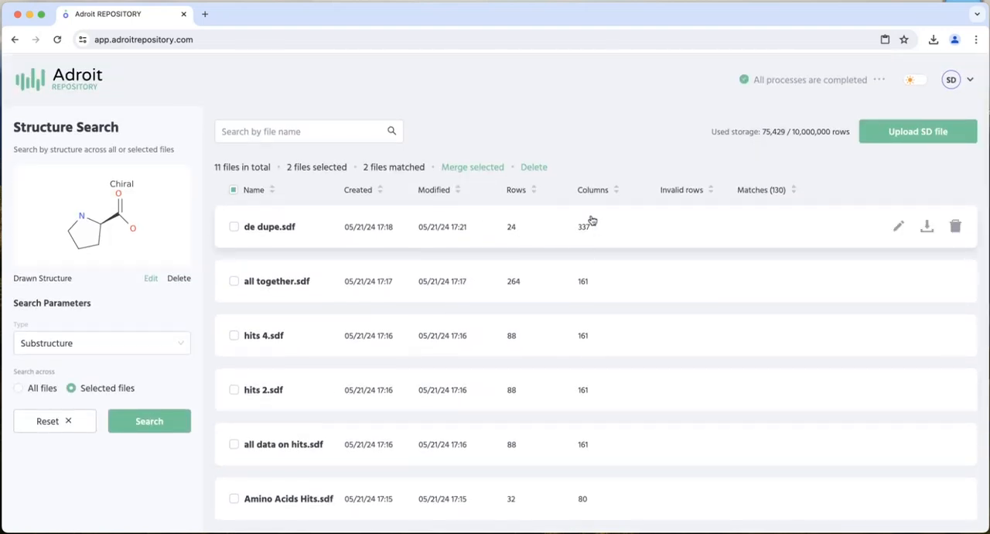
# - Open de dupe.sdf, examine its structures and data columns, and return to the file list
pyautogui.click(270, 227)
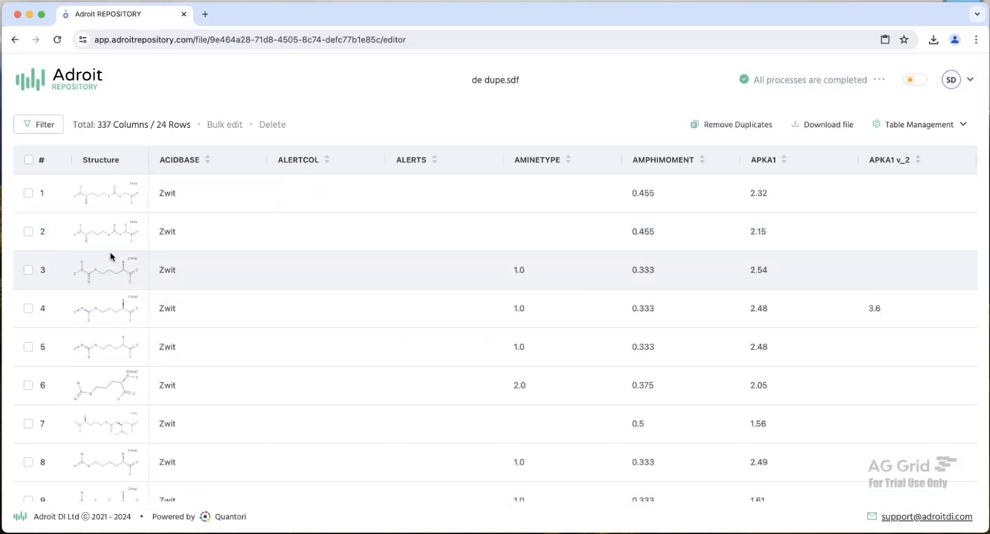
pyautogui.scroll(-8, 110, 257)
pyautogui.scroll(8, 111, 254)
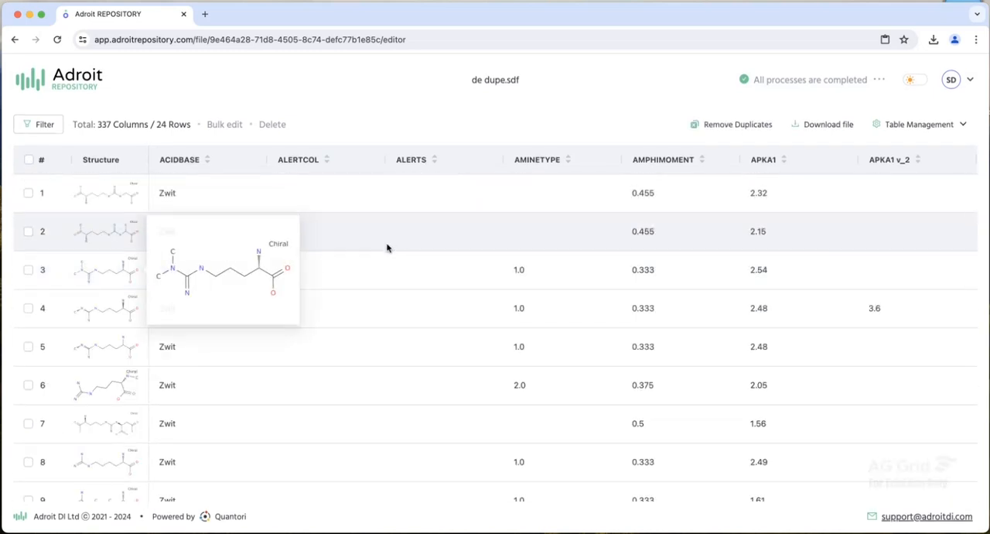
pyautogui.hscroll(15, 388, 248)
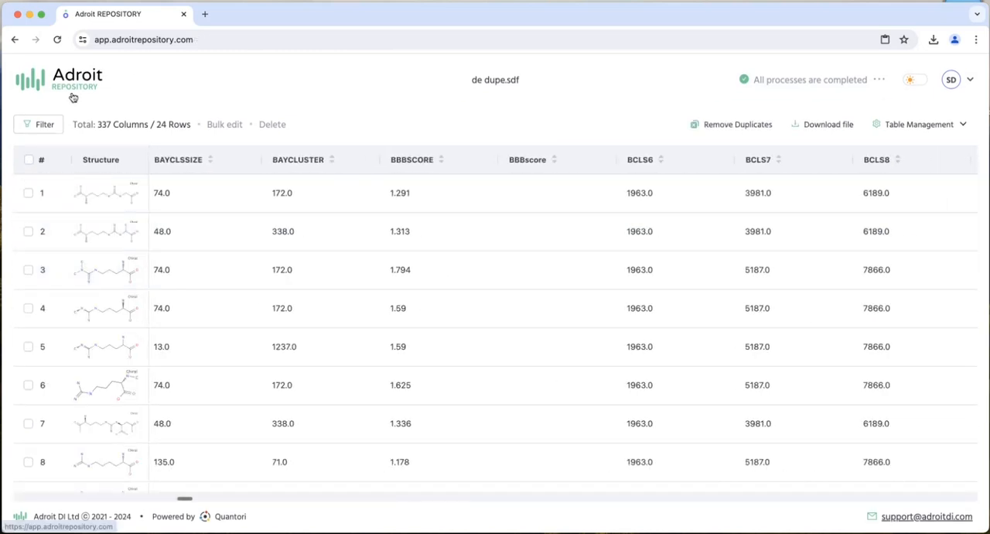
pyautogui.click(73, 98)
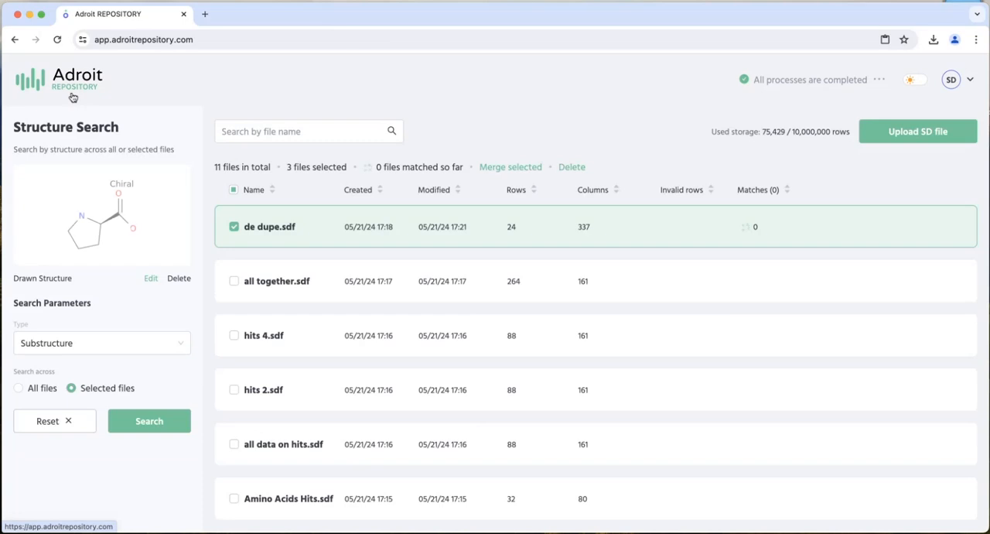
# - Delete the drawn structure from the Structure Search and open Amino Acids template.sdf
pyautogui.click(176, 279)
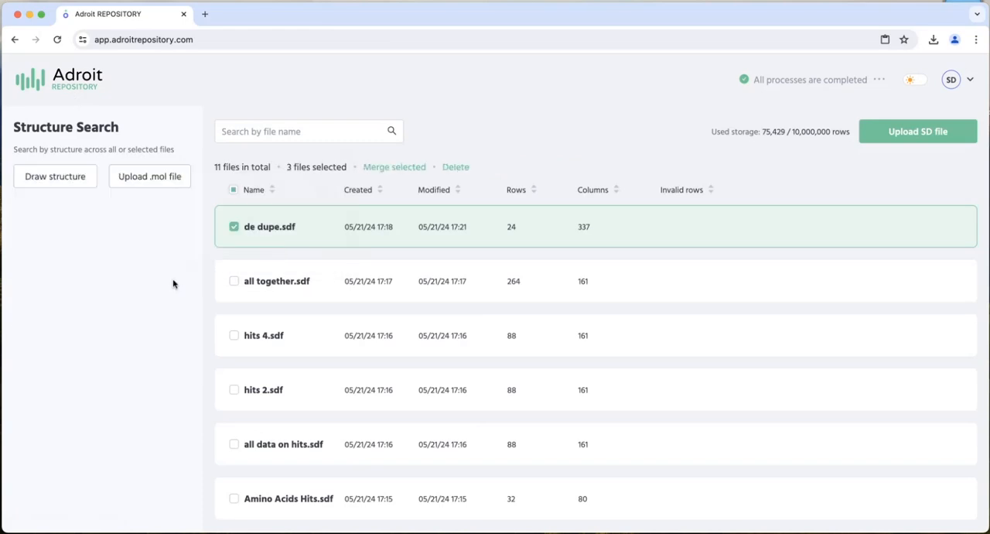
pyautogui.scroll(-5, 400, 312)
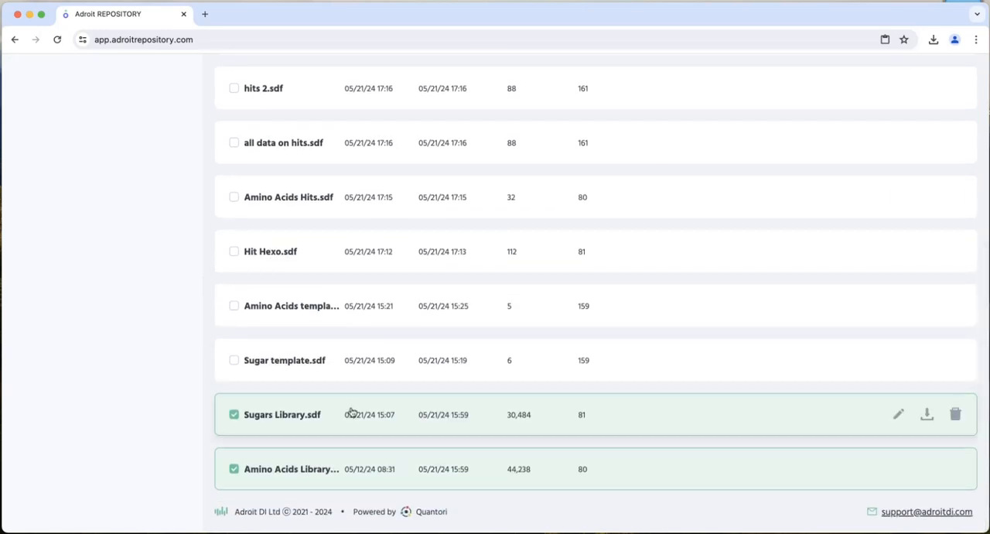
pyautogui.click(280, 313)
pyautogui.click(281, 314)
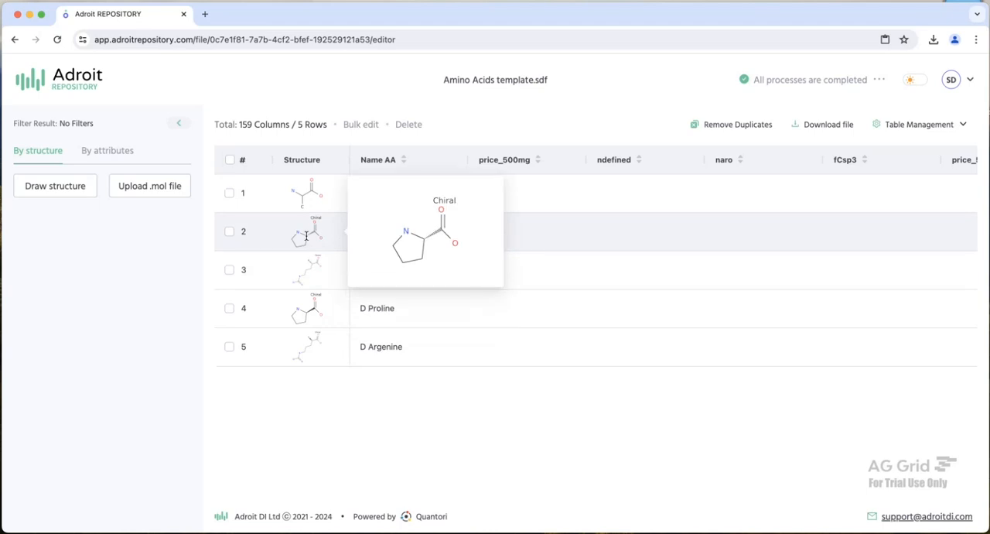
# - Select and copy the whole L Proline structure in row 2 from the structure editor
pyautogui.click(306, 236)
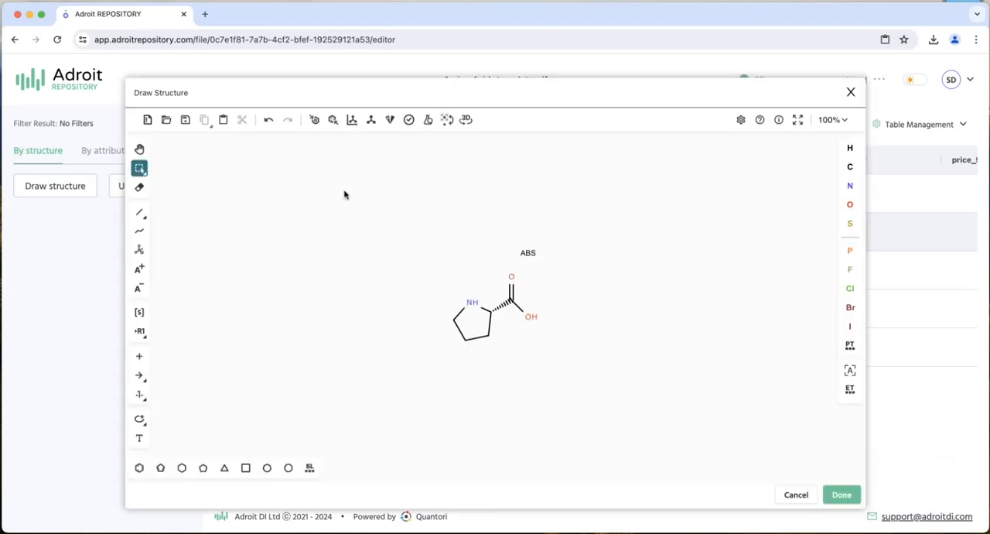
pyautogui.moveTo(345, 194); pyautogui.dragTo(764, 387)
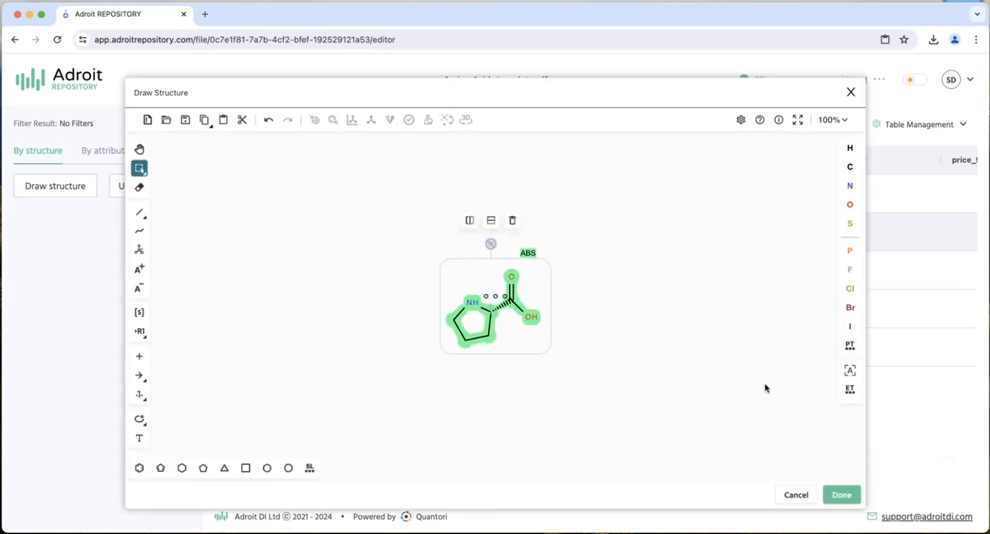
pyautogui.click(764, 387)
# - Return to the file list and paste the copied L Proline structure as the drawn structure for the Structure Search
pyautogui.click(54, 89)
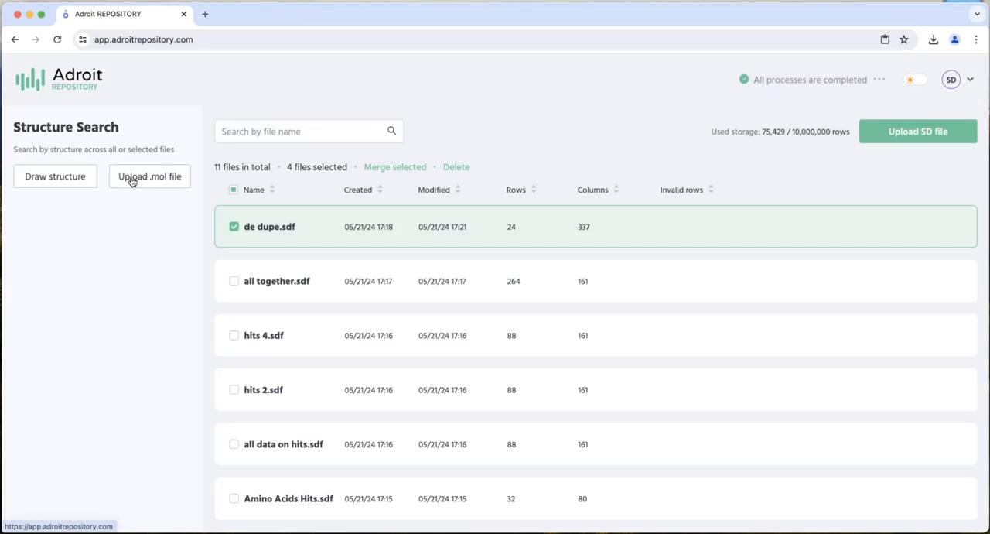
pyautogui.click(71, 185)
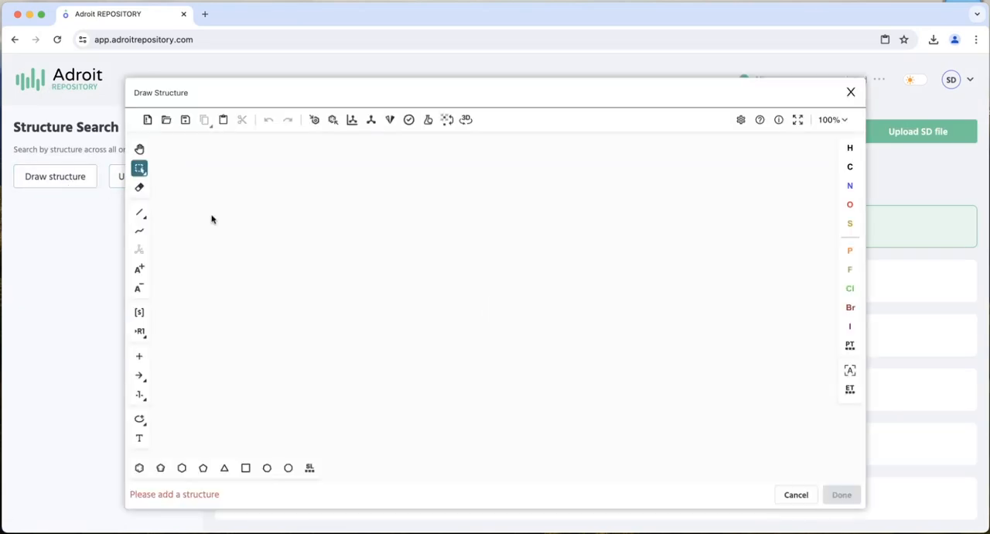
pyautogui.hotkey('ctrl', 'v')
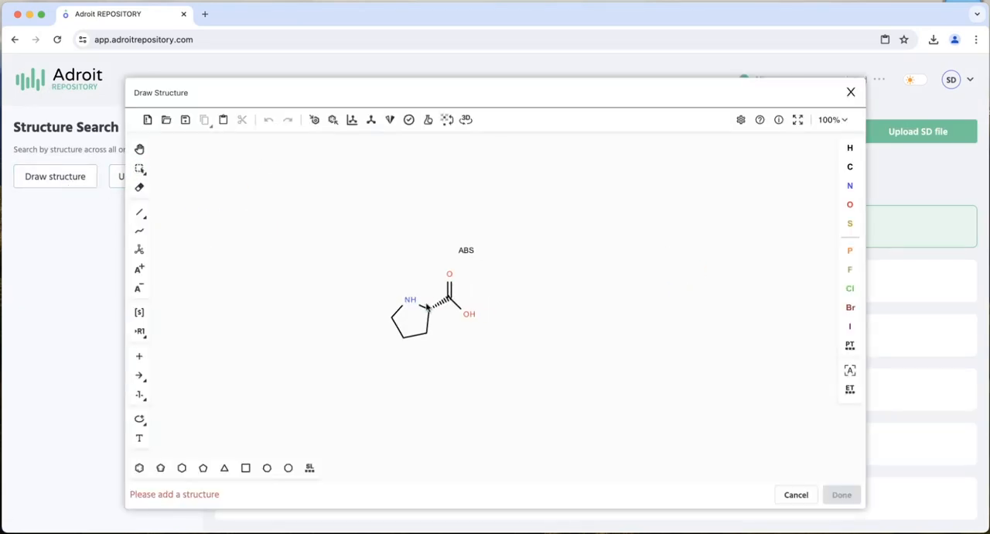
pyautogui.click(426, 305)
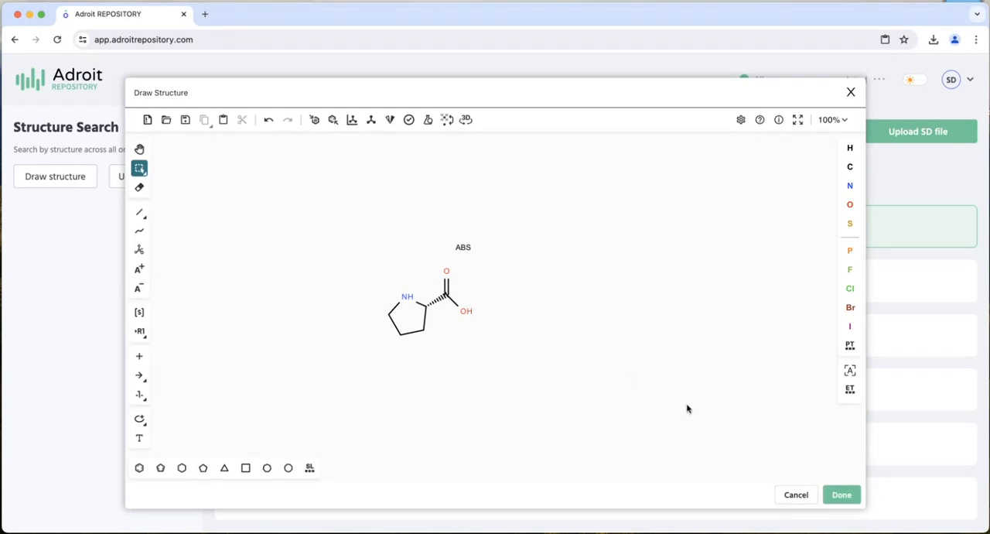
pyautogui.click(839, 493)
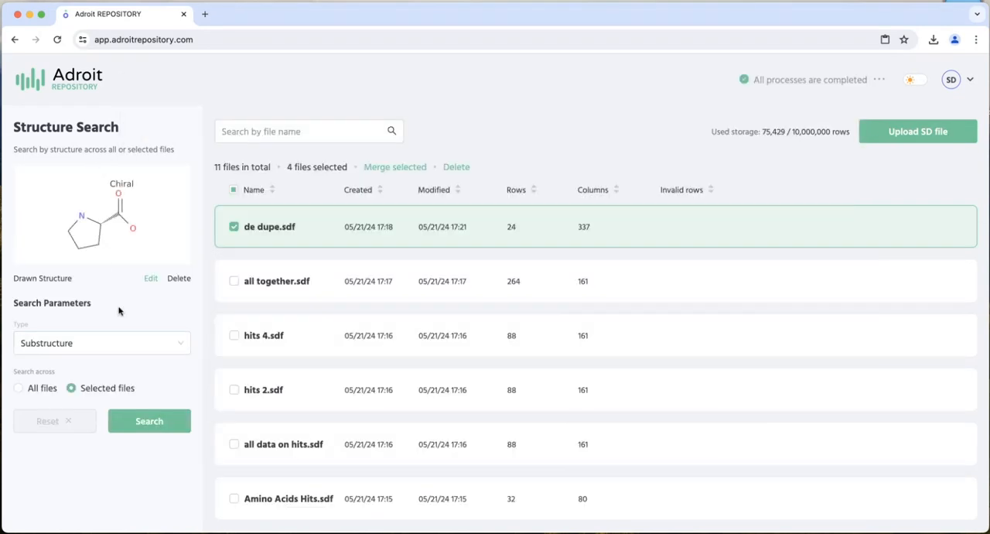
# - Clear the file selection and run a Substructure search across all files
pyautogui.click(235, 192)
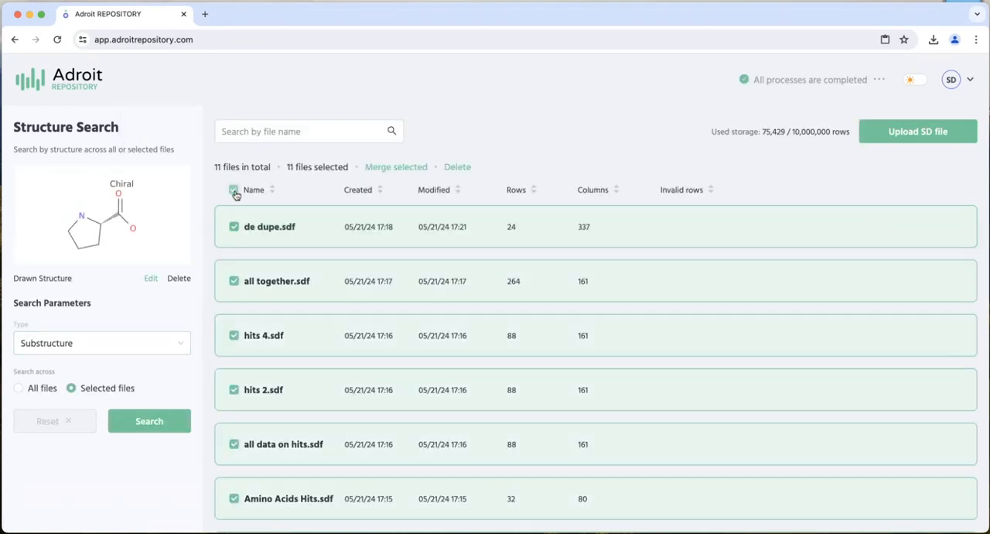
pyautogui.click(236, 192)
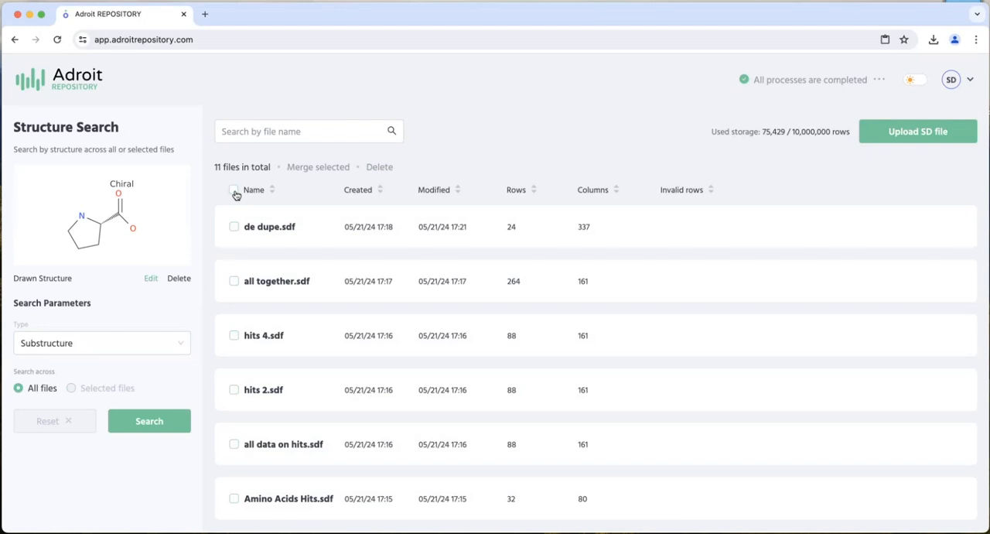
pyautogui.click(154, 425)
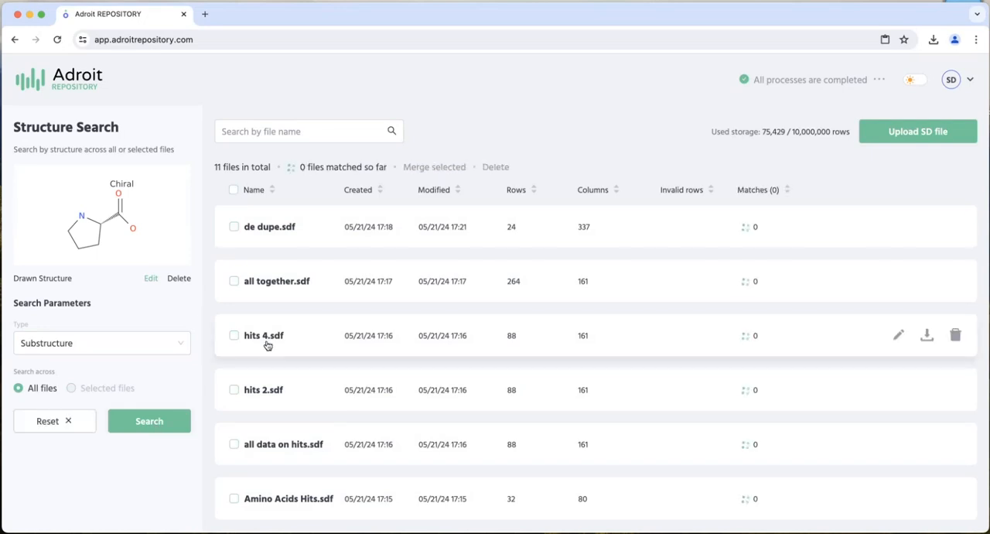
# - Check the number of matches for each file in the list
pyautogui.scroll(-5, 268, 345)
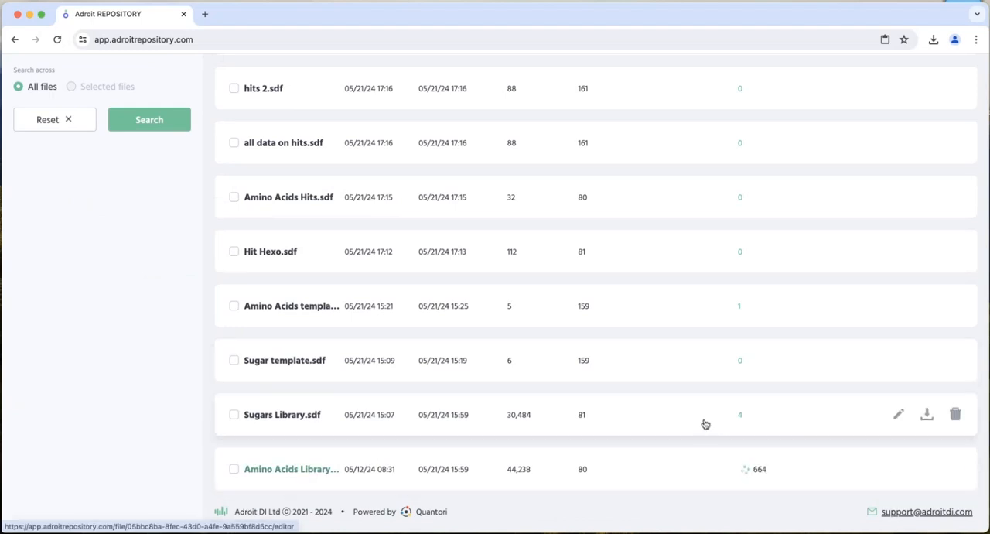
pyautogui.scroll(10, 133, 291)
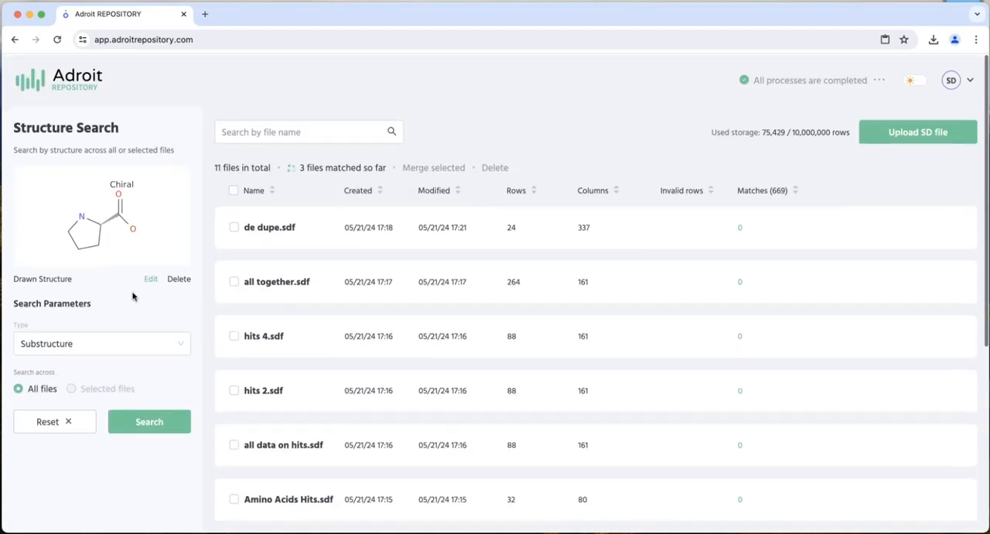
pyautogui.scroll(-3, 132, 294)
pyautogui.scroll(-5, 133, 294)
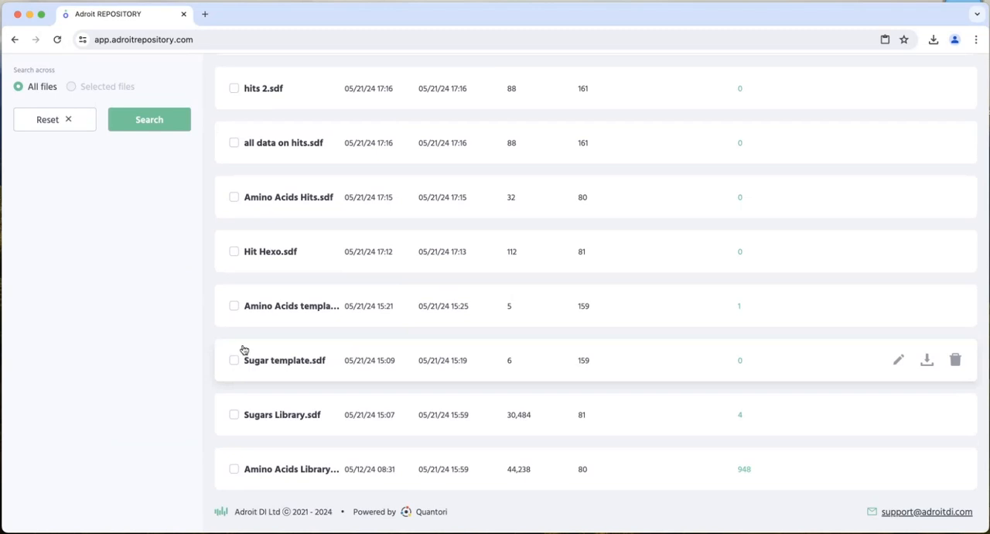
# - In Amino Acids template.sdf, clear the structure filter and copy the whole D Proline structure from row 4
pyautogui.click(287, 306)
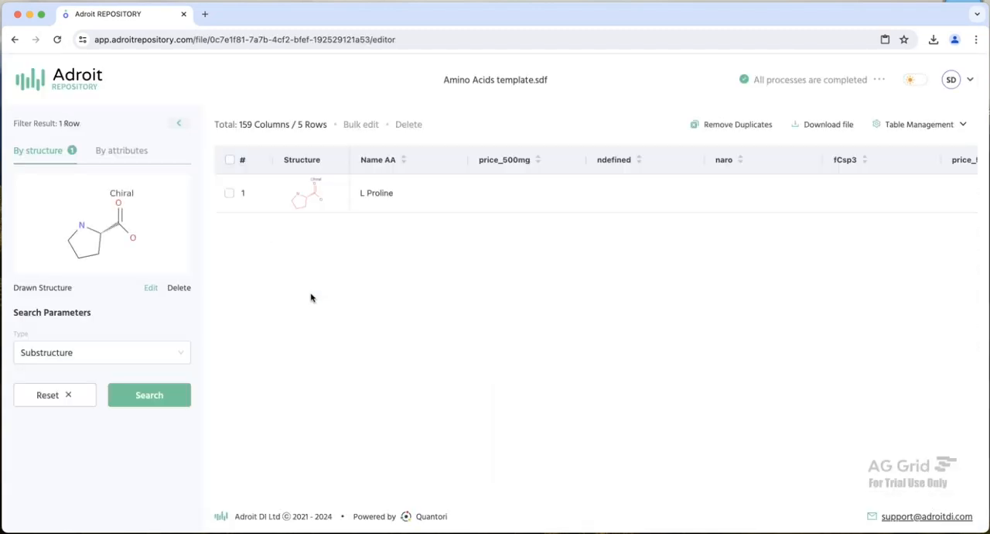
pyautogui.click(55, 398)
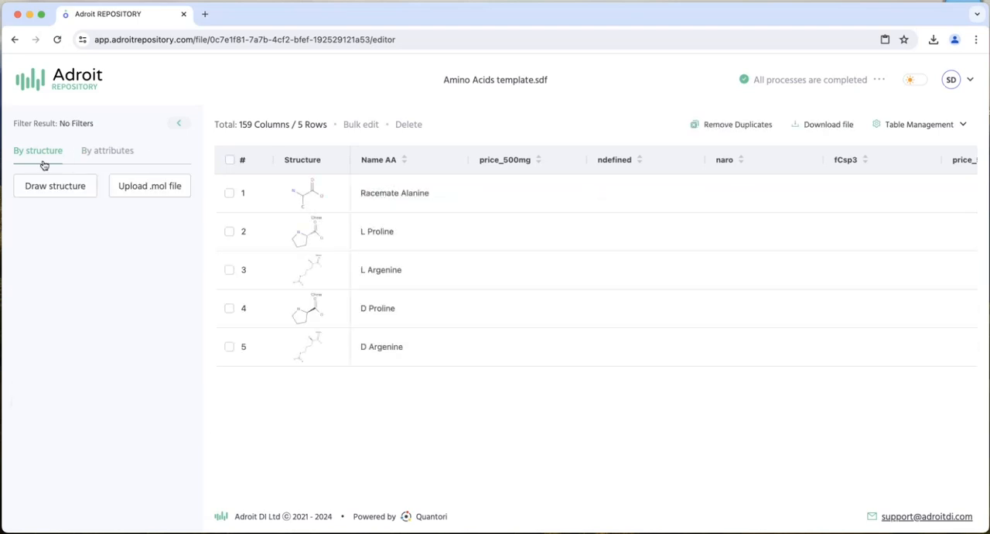
pyautogui.click(314, 312)
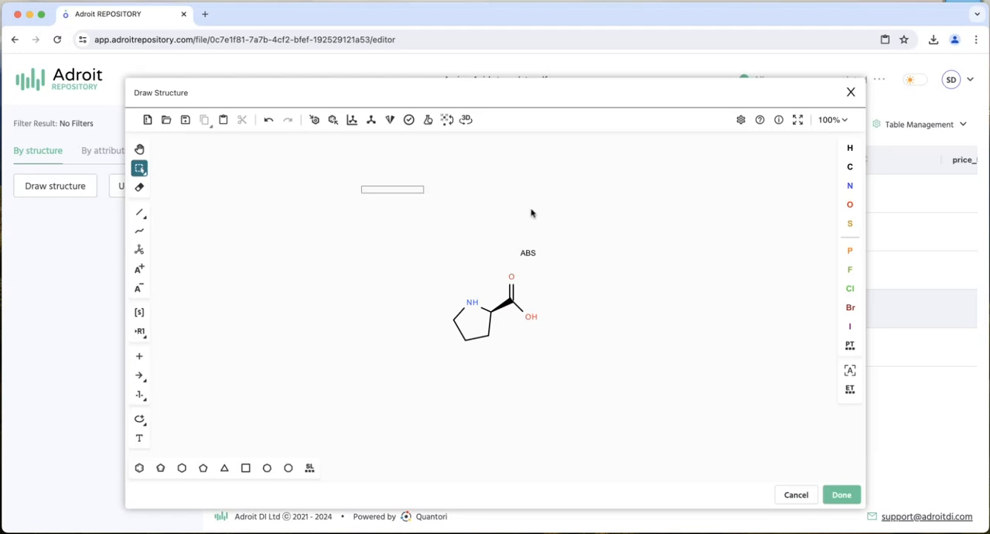
pyautogui.moveTo(531, 213); pyautogui.dragTo(591, 430)
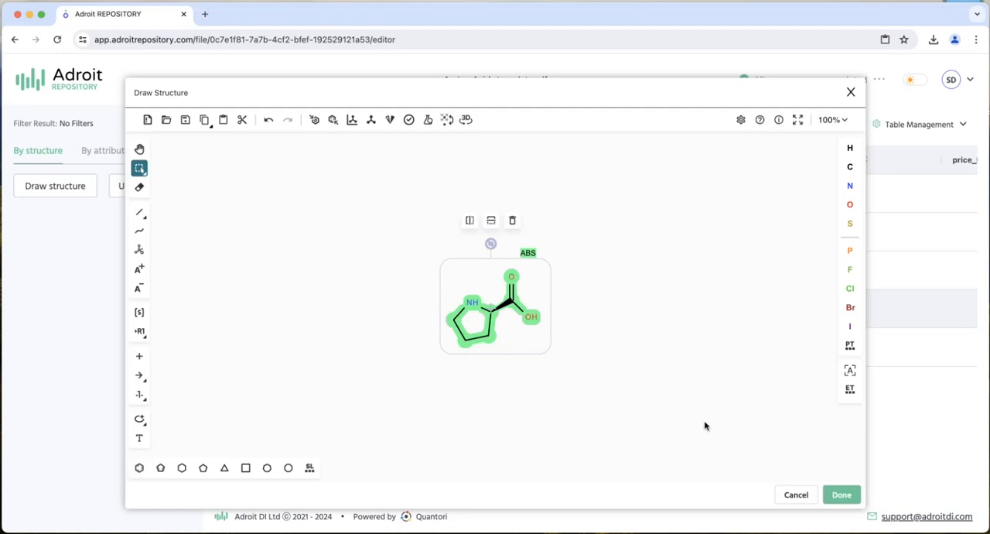
pyautogui.click(569, 309)
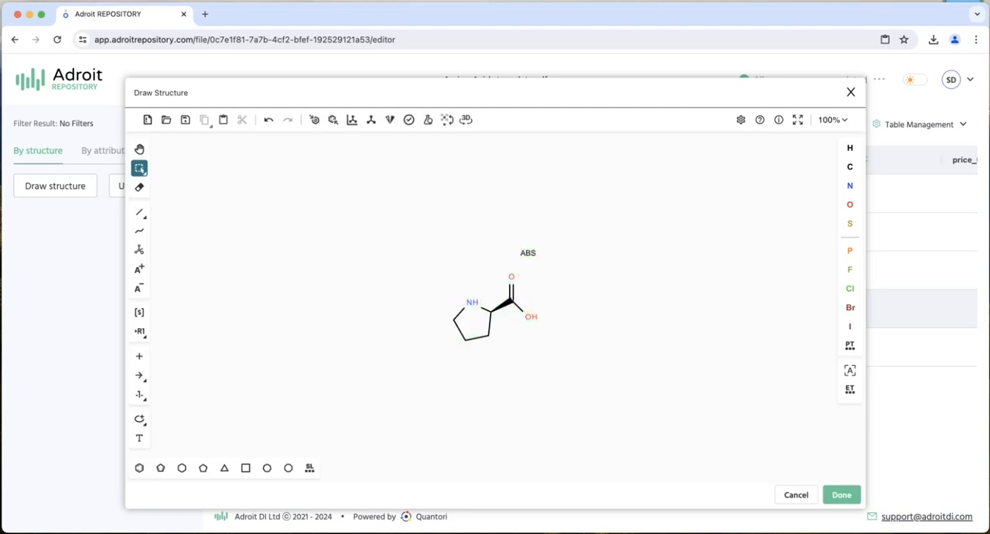
pyautogui.click(806, 500)
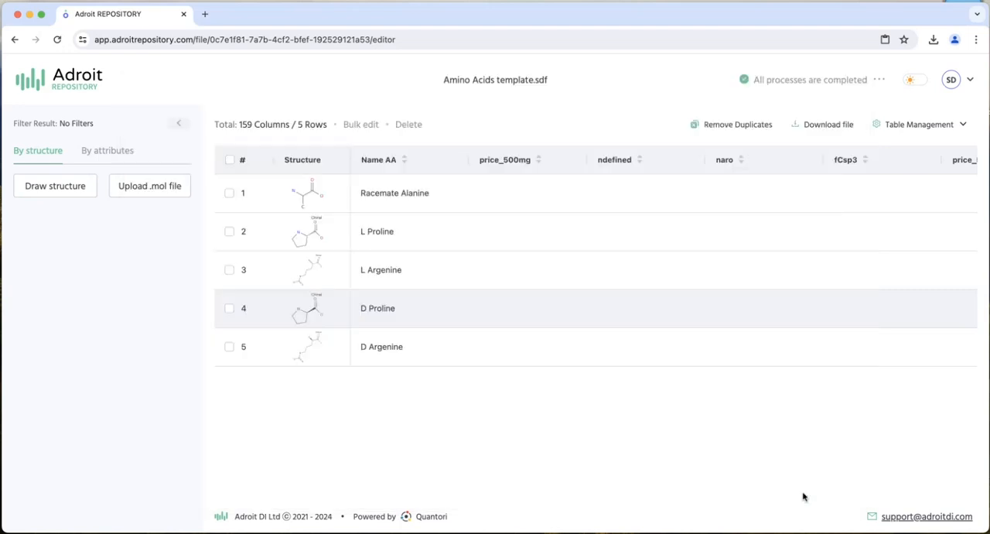
# - Return to the file list and replace the drawn structure for the Structure Search with the copied D Proline structure
pyautogui.click(60, 88)
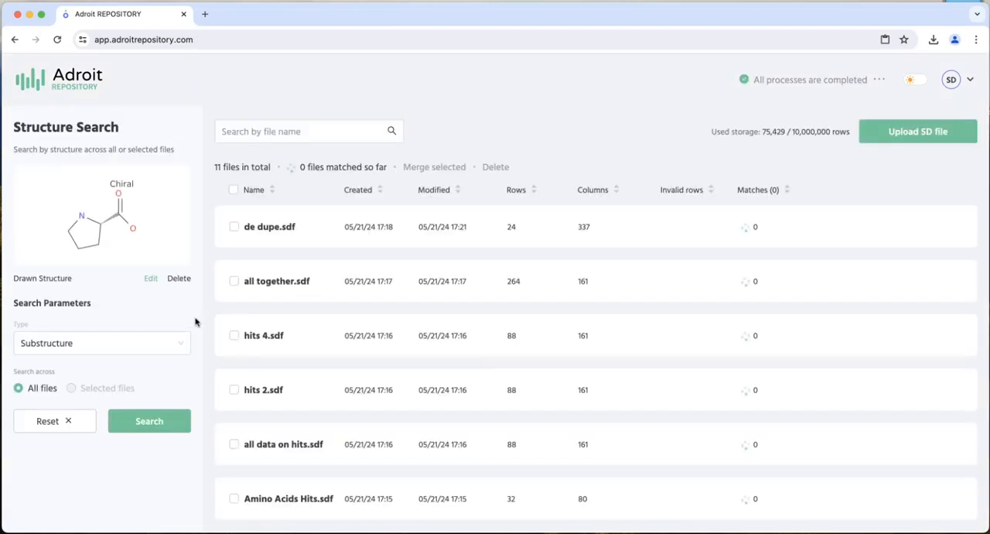
pyautogui.click(180, 279)
pyautogui.click(60, 178)
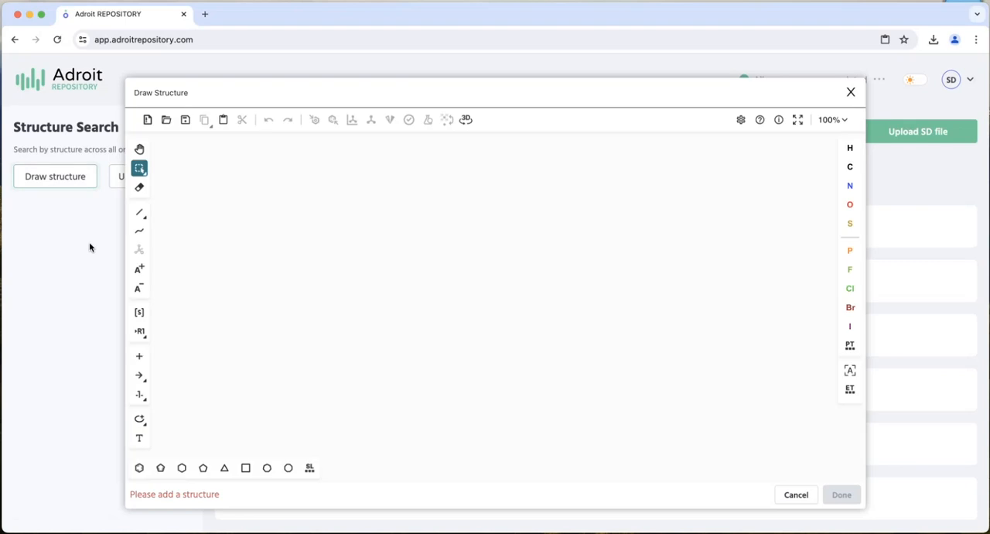
pyautogui.press('super+v')
pyautogui.click(198, 228)
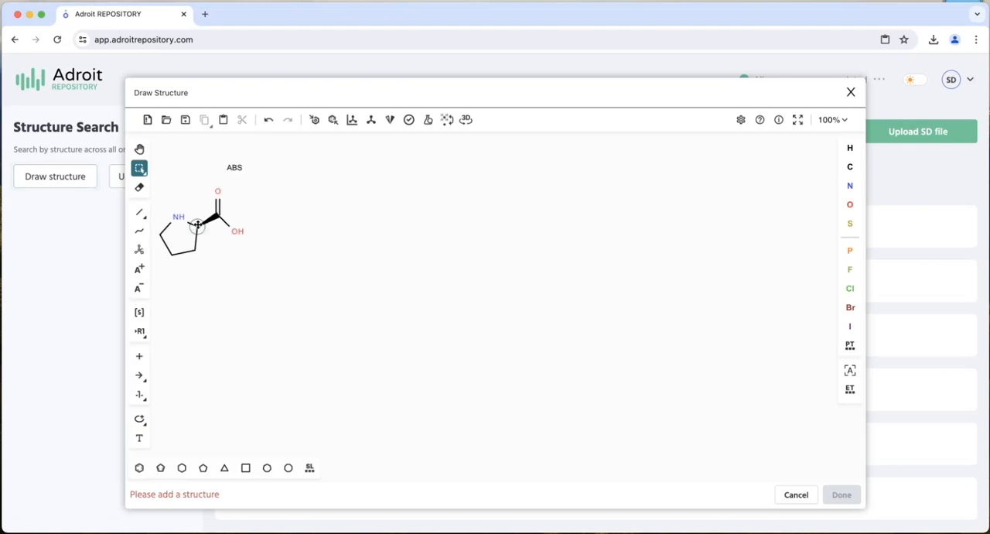
# - Look through the file formats available for saving the drawn structure, and leave without saving
pyautogui.click(185, 121)
pyautogui.click(555, 223)
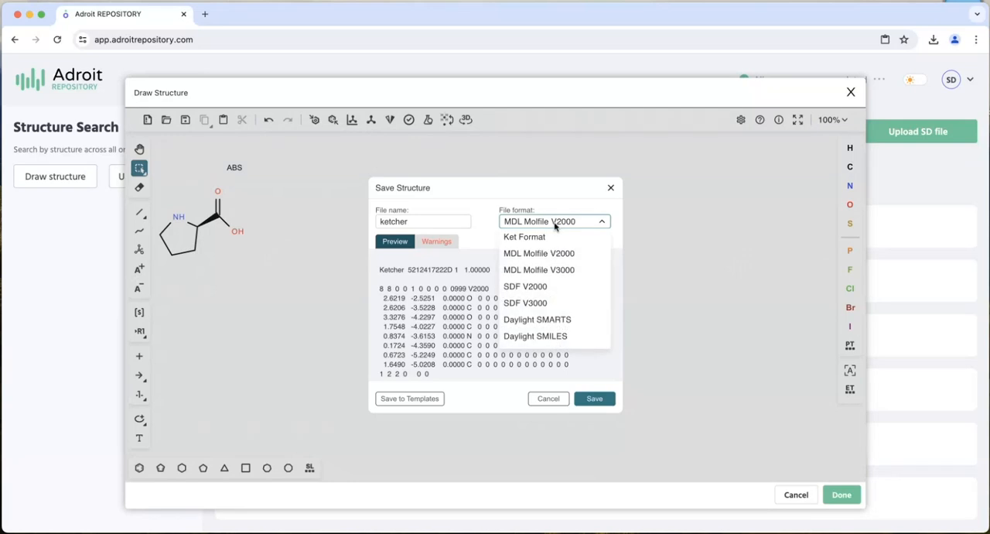
pyautogui.click(558, 401)
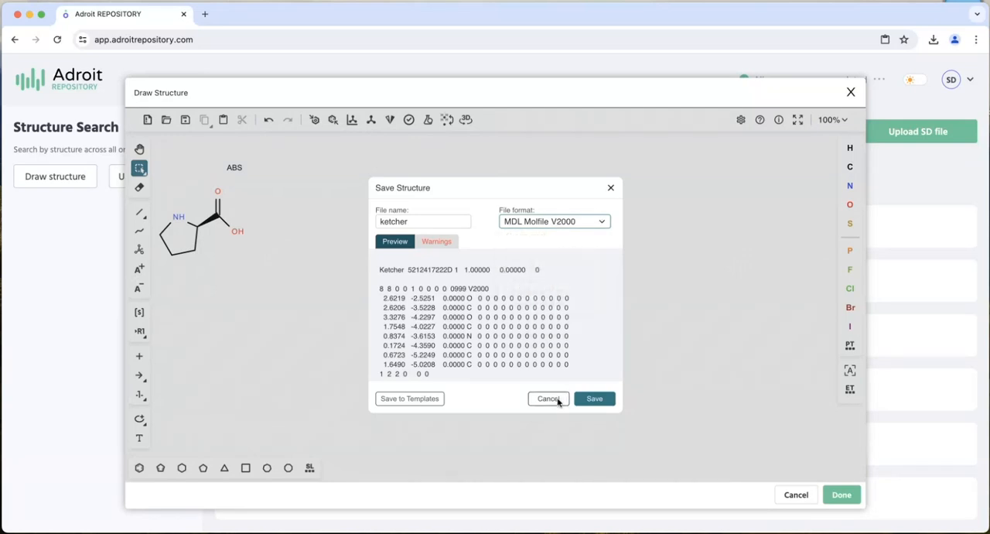
pyautogui.click(550, 399)
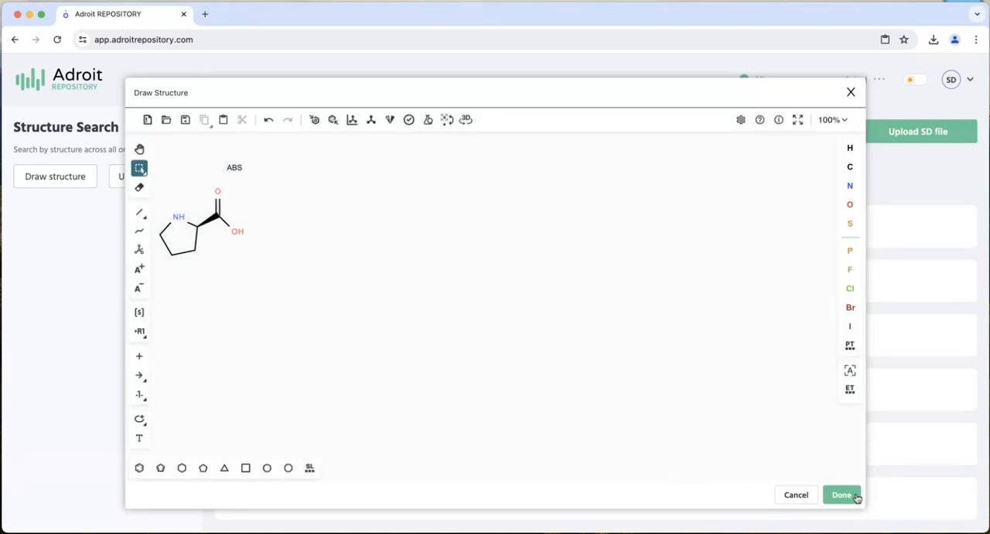
# - Accept the D Proline structure, run a Substructure search across all files, and check the matches for each file
pyautogui.click(842, 495)
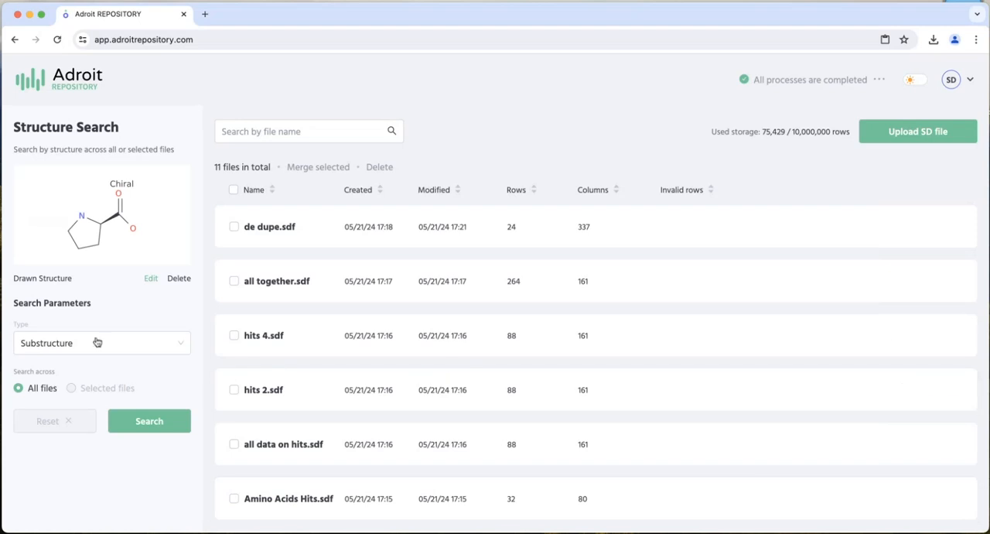
pyautogui.click(141, 421)
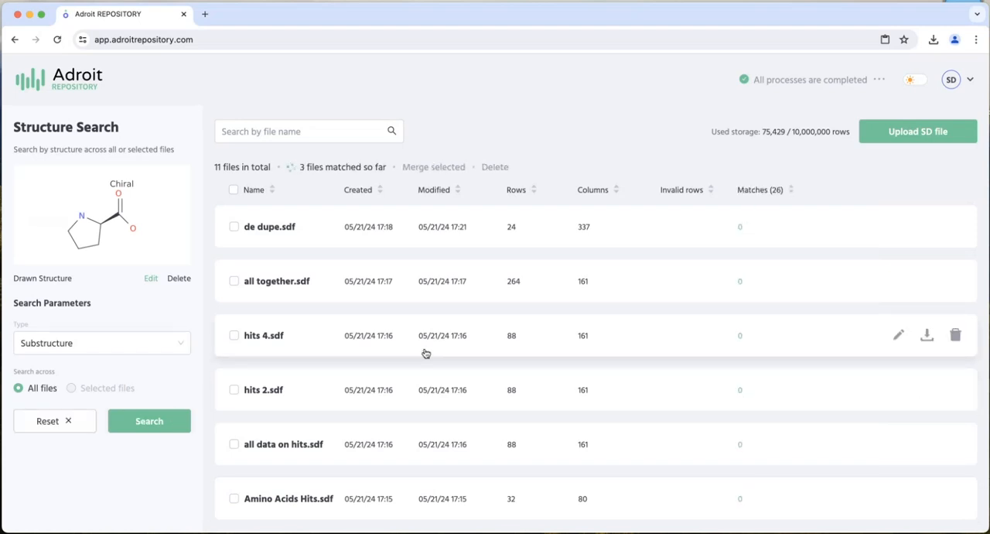
pyautogui.scroll(-5, 426, 353)
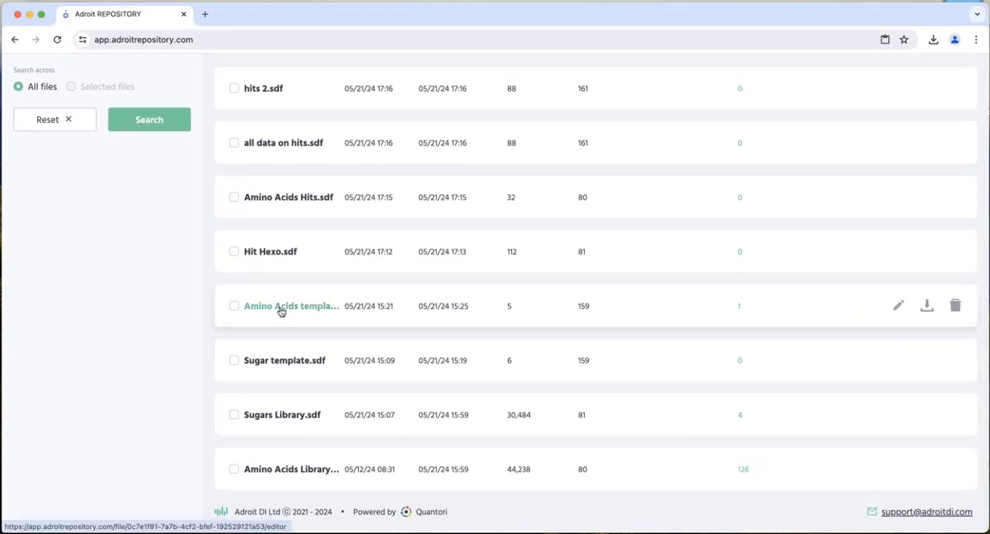
pyautogui.scroll(3, 281, 310)
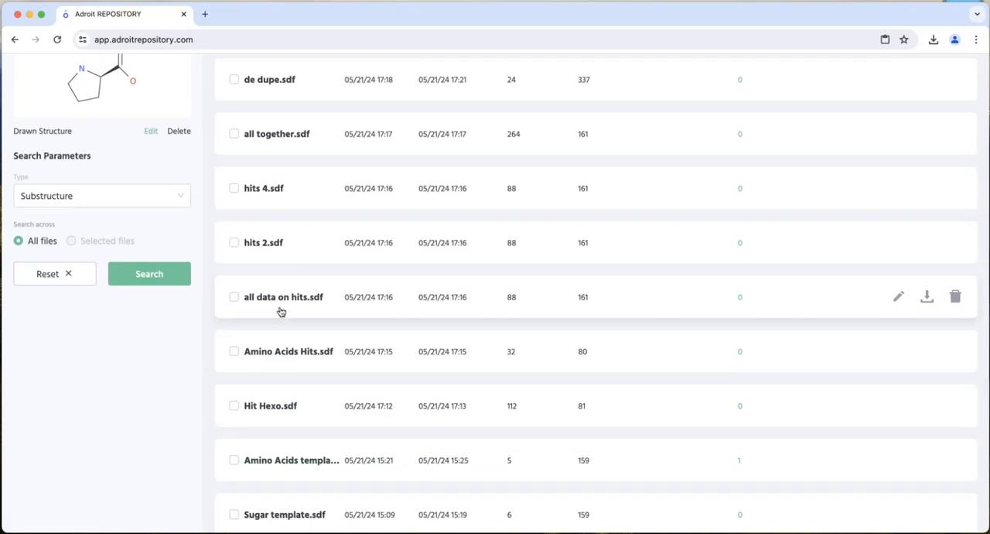
pyautogui.scroll(-4, 280, 310)
pyautogui.scroll(2, 282, 312)
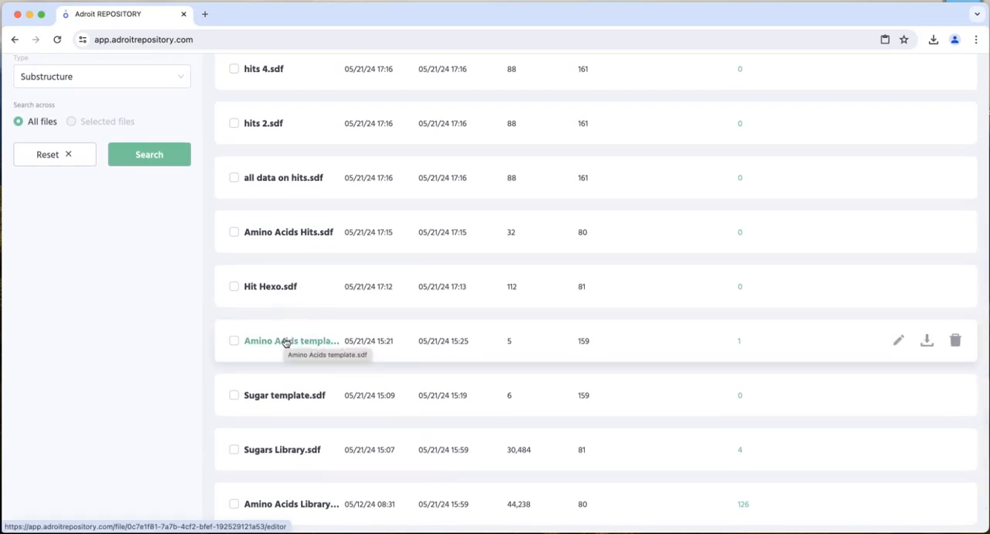
pyautogui.scroll(-2, 286, 343)
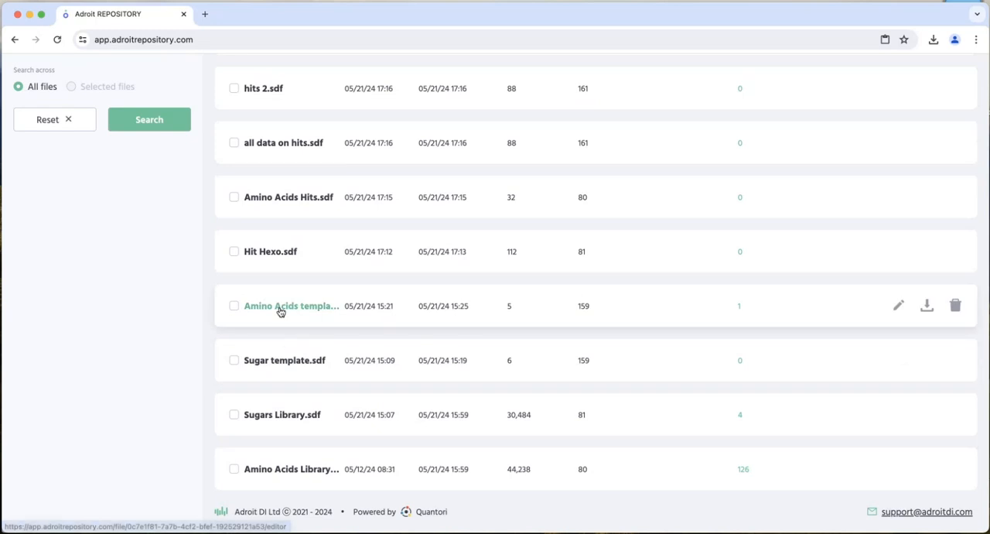
# - Open Amino Acids template.sdf and remove its structure filter together with the drawn structure
pyautogui.click(279, 309)
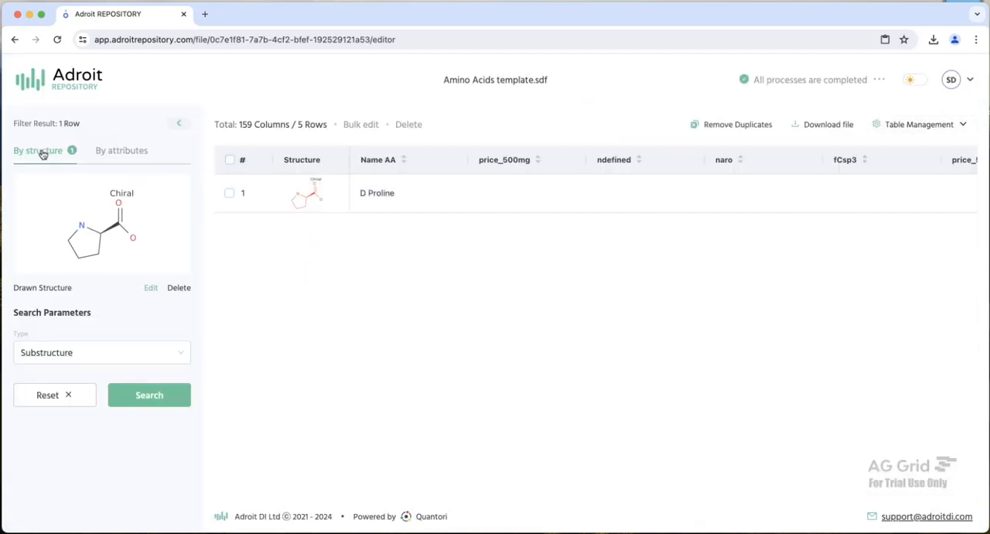
pyautogui.click(66, 395)
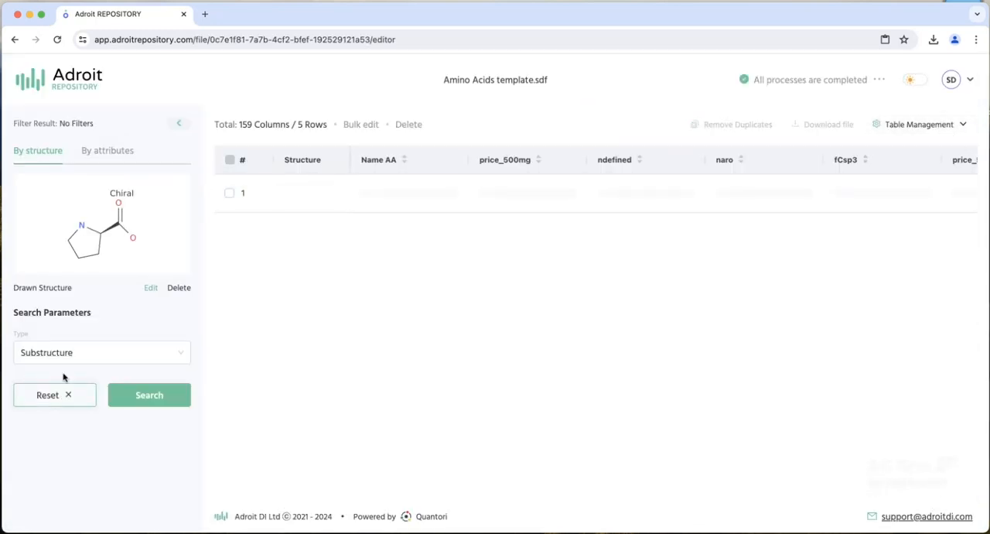
pyautogui.click(177, 287)
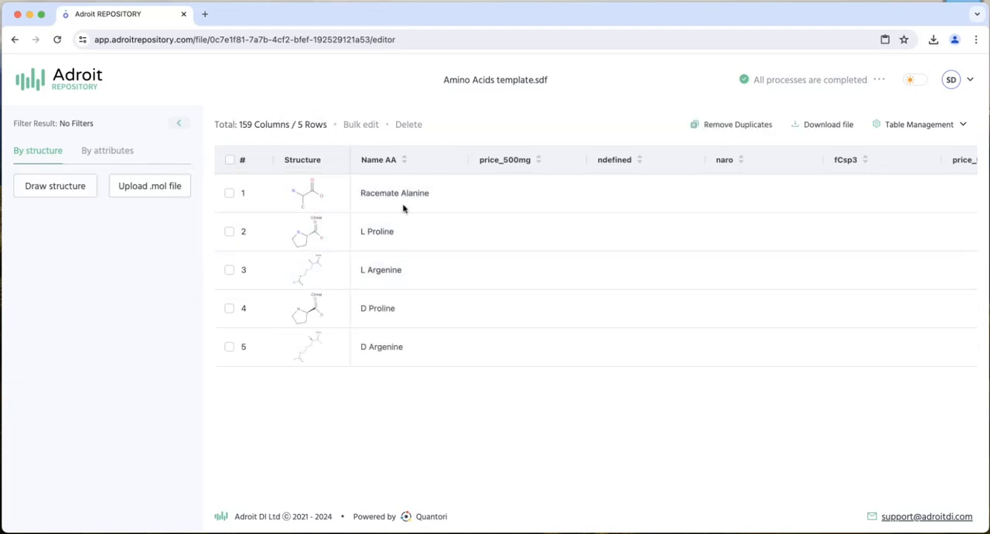
# - Add a calculated column to the template table using the LipinskiHBD formula
pyautogui.click(949, 127)
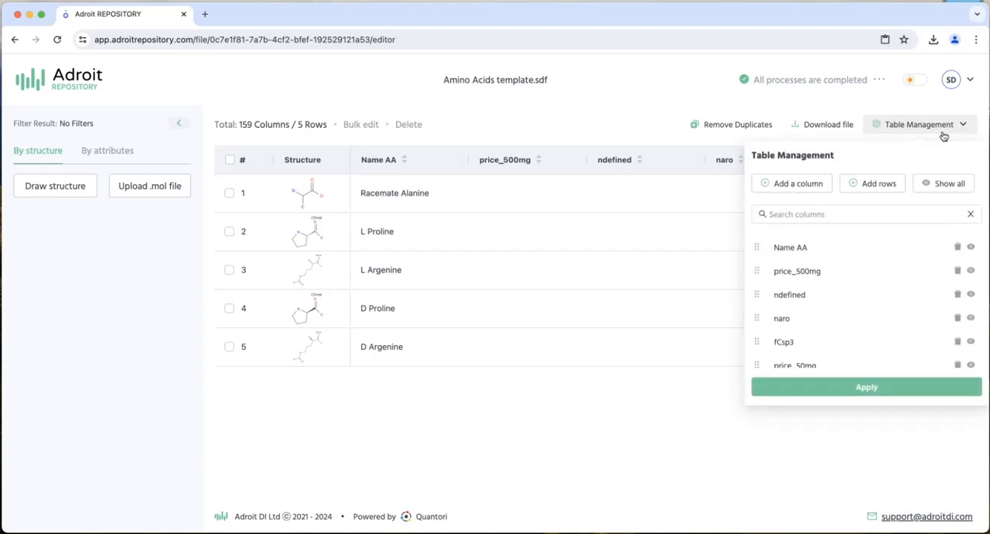
pyautogui.click(789, 188)
pyautogui.click(466, 203)
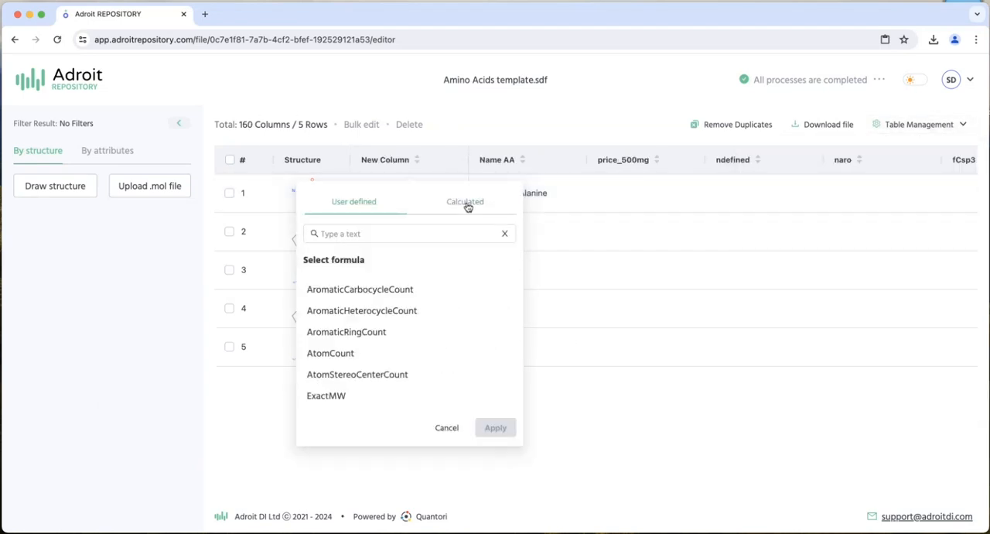
pyautogui.scroll(-10, 402, 283)
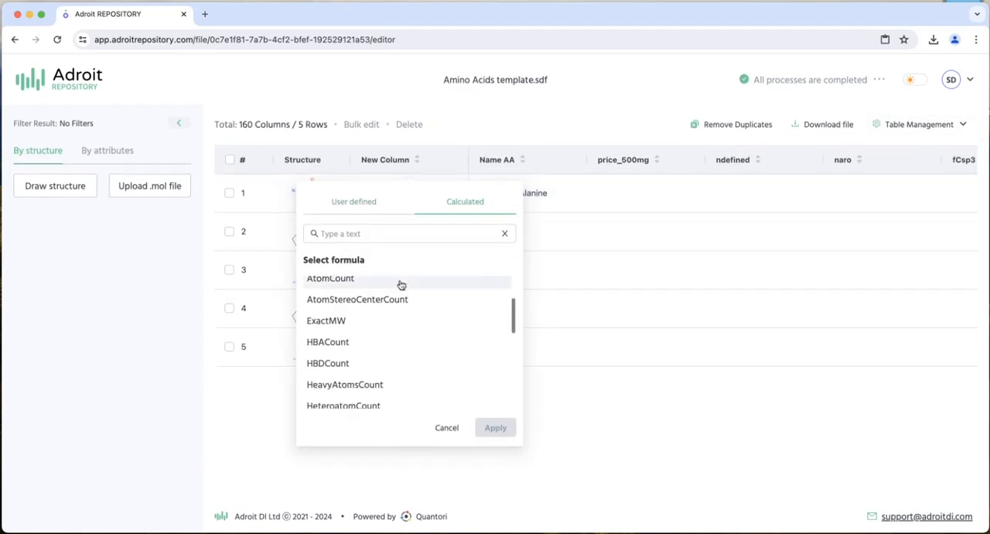
pyautogui.scroll(3, 403, 309)
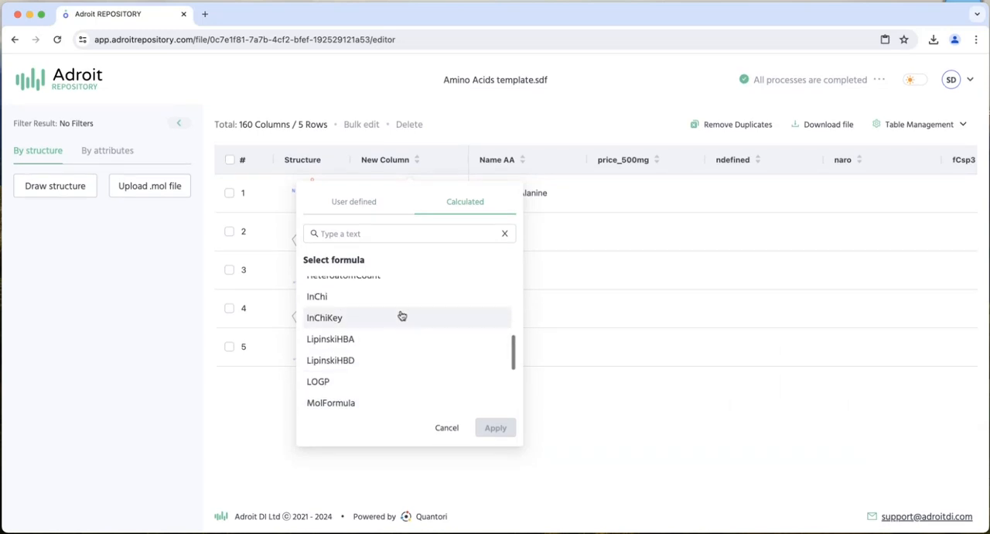
pyautogui.scroll(-1, 402, 315)
pyautogui.scroll(-2, 401, 316)
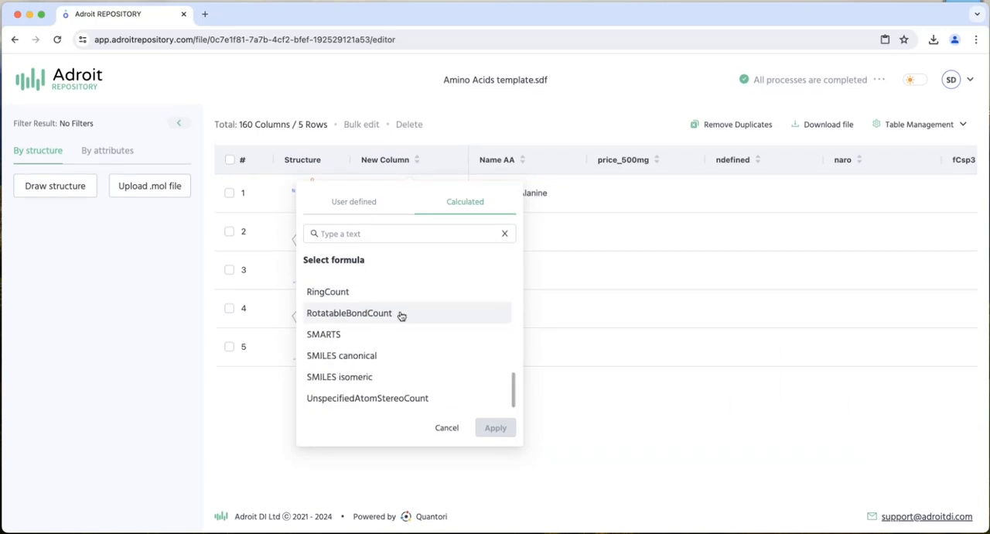
pyautogui.scroll(10, 403, 387)
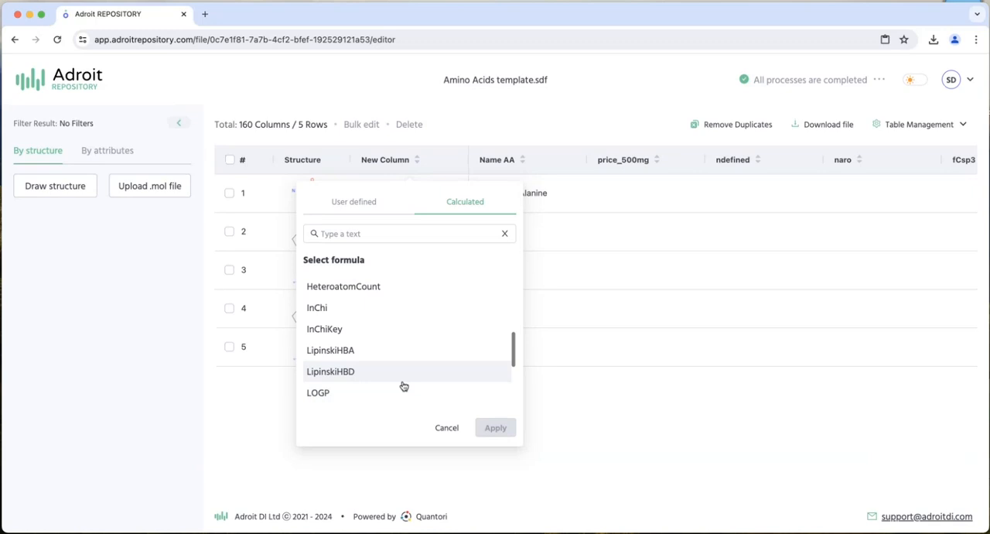
pyautogui.scroll(-4, 402, 385)
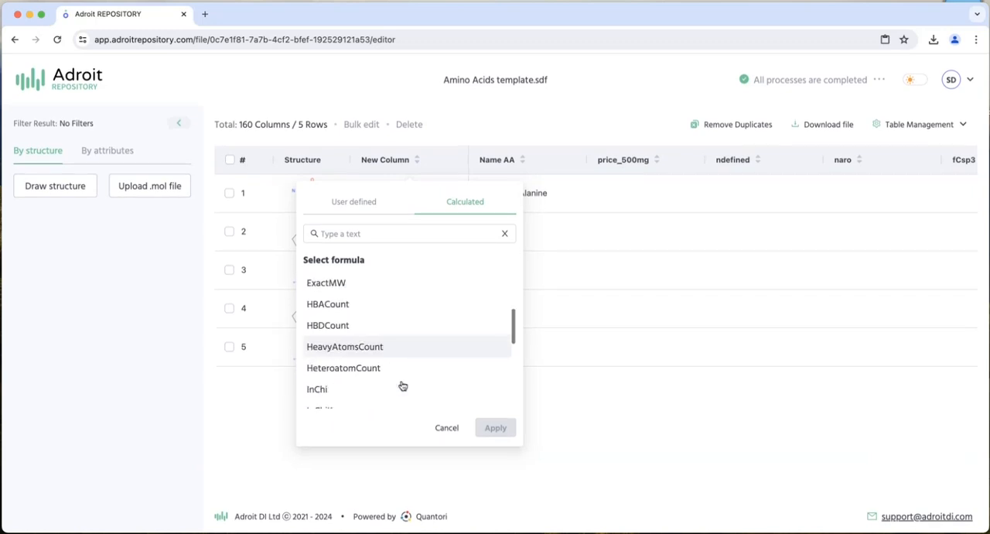
pyautogui.click(403, 385)
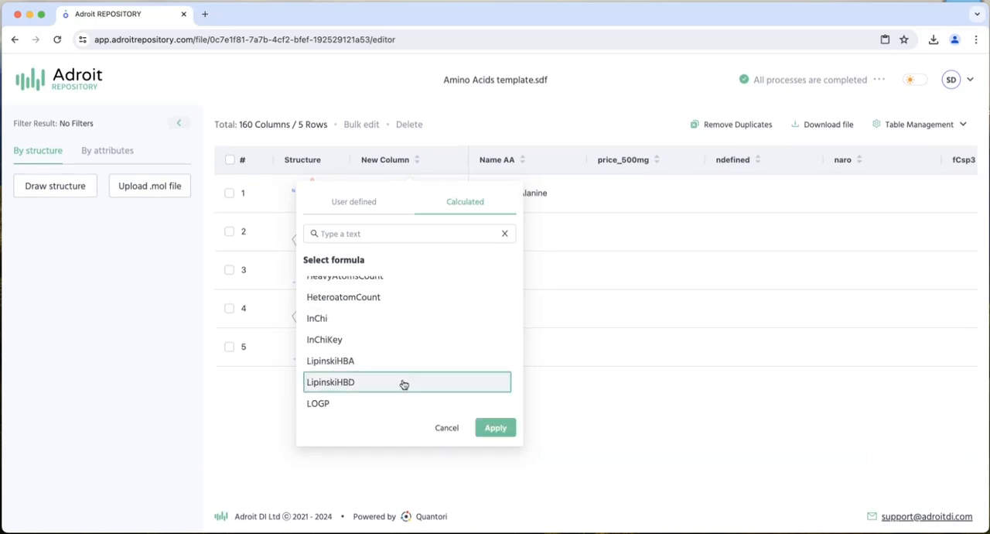
pyautogui.click(489, 427)
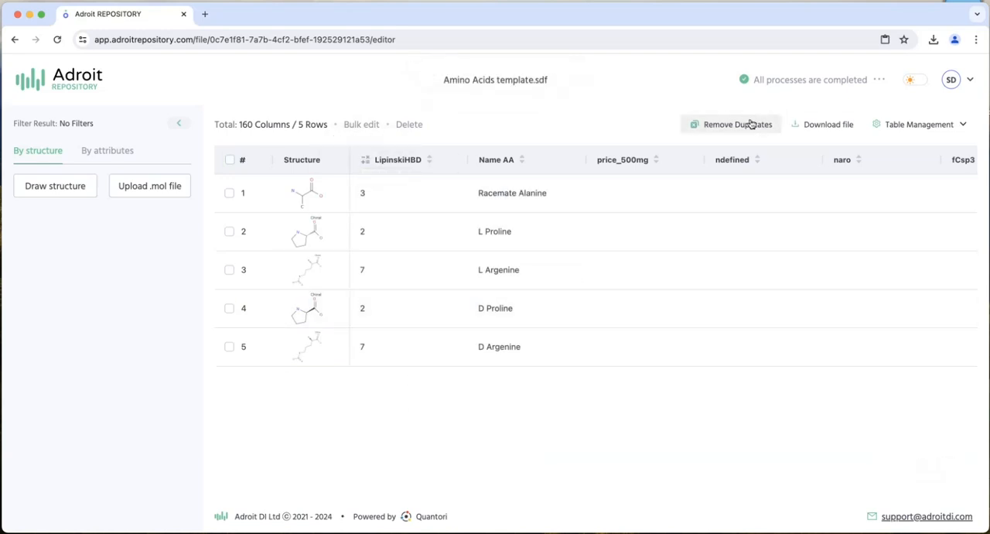
# - Bulk edit rows 1, 4 and 5 to set their LipinskiHBD value to 6
pyautogui.click(229, 160)
pyautogui.click(229, 231)
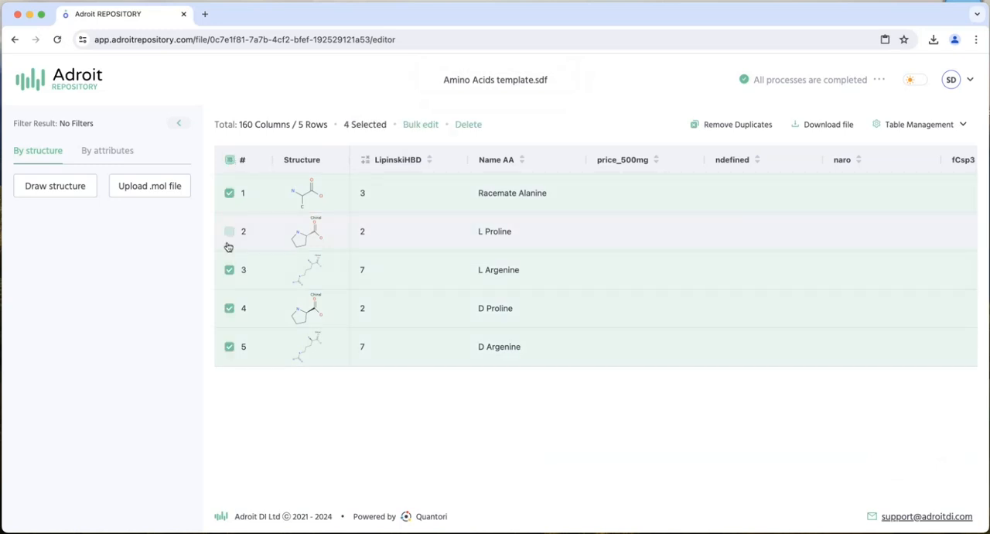
pyautogui.click(230, 270)
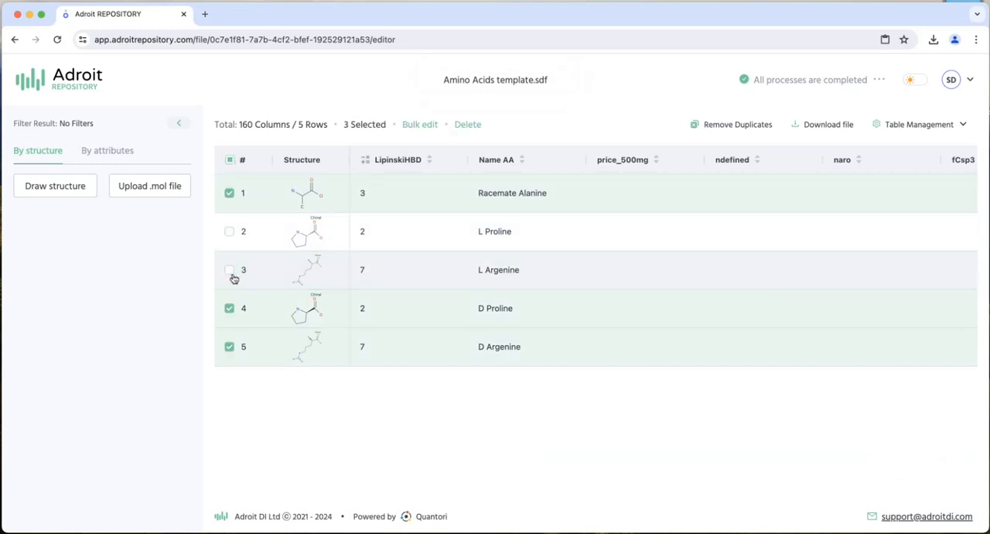
pyautogui.click(426, 125)
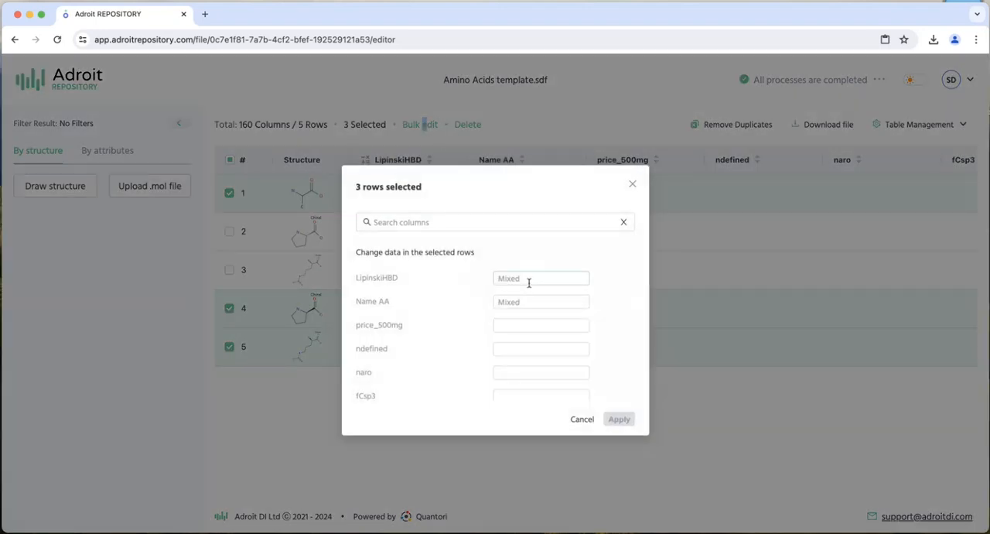
pyautogui.click(530, 280)
pyautogui.write('6')
pyautogui.click(620, 420)
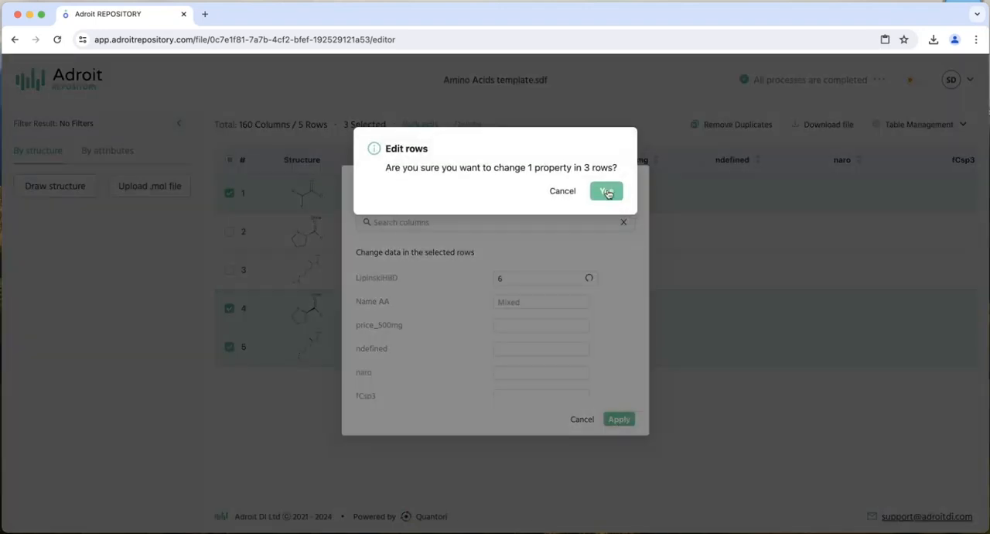
pyautogui.click(606, 192)
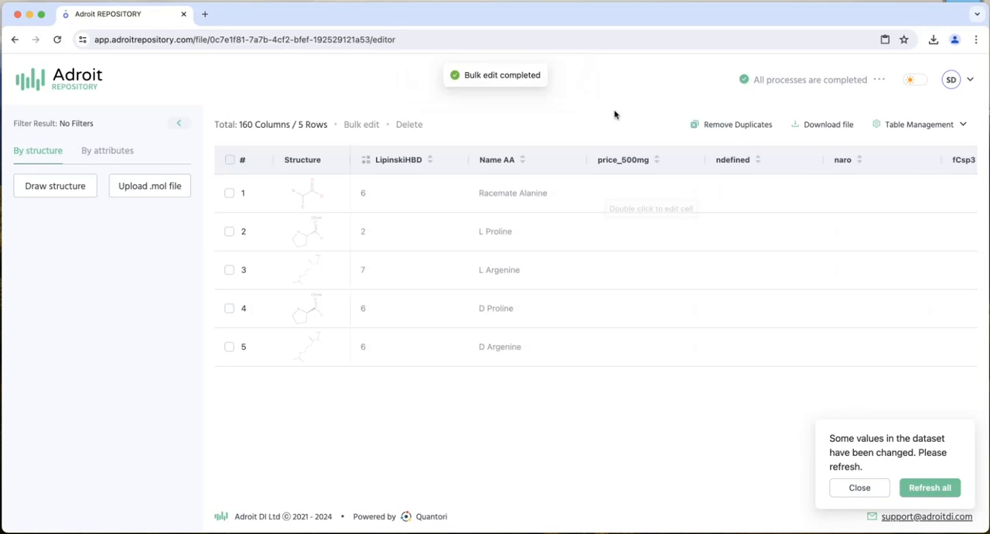
# - Refresh the edited dataset and add a user-defined text column named "text to number" with all rows populated with abc123
pyautogui.click(932, 488)
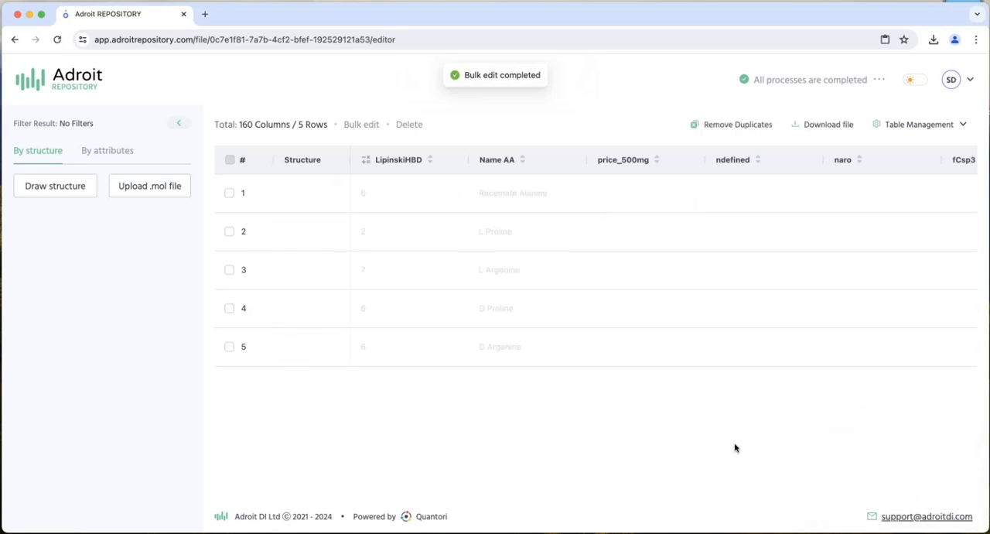
pyautogui.click(936, 132)
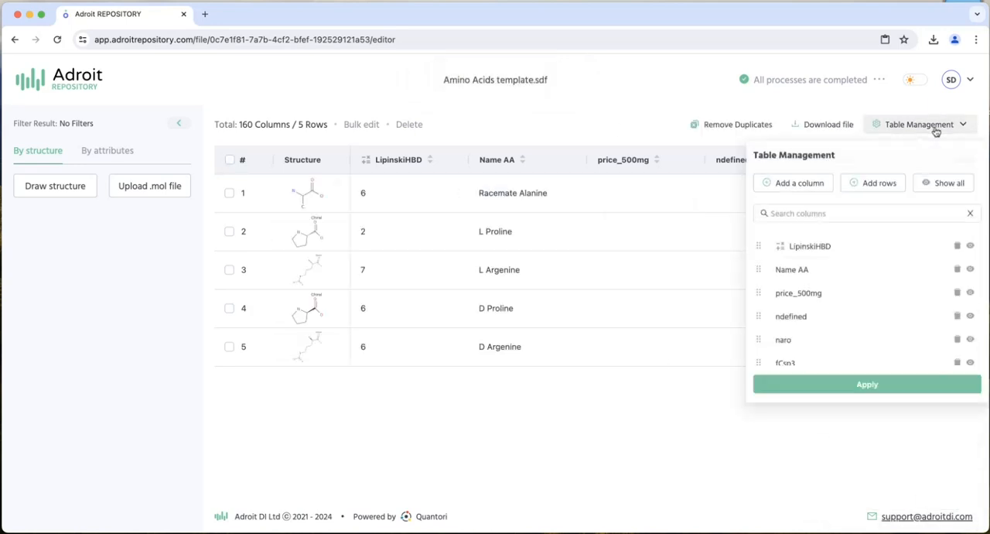
pyautogui.click(800, 184)
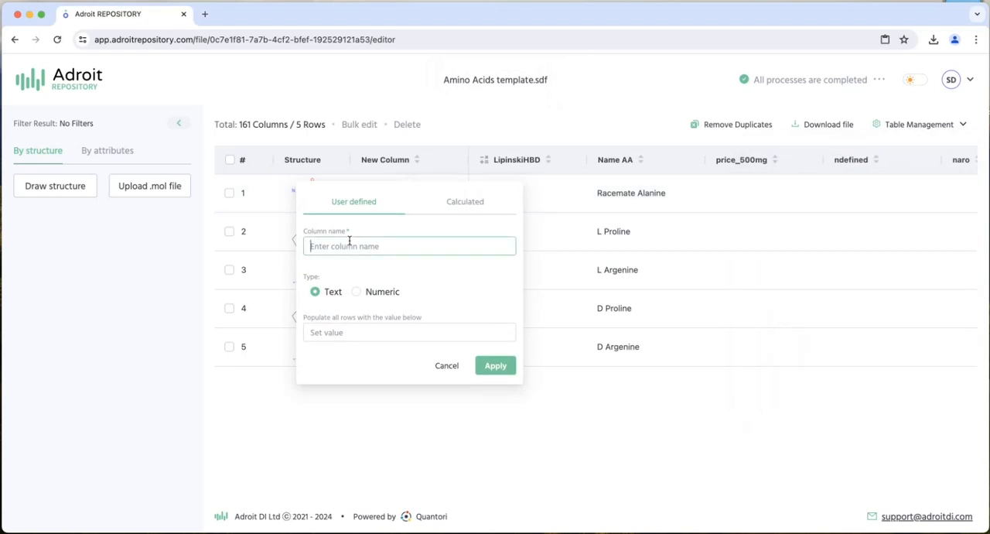
pyautogui.write('text to number')
pyautogui.click(348, 336)
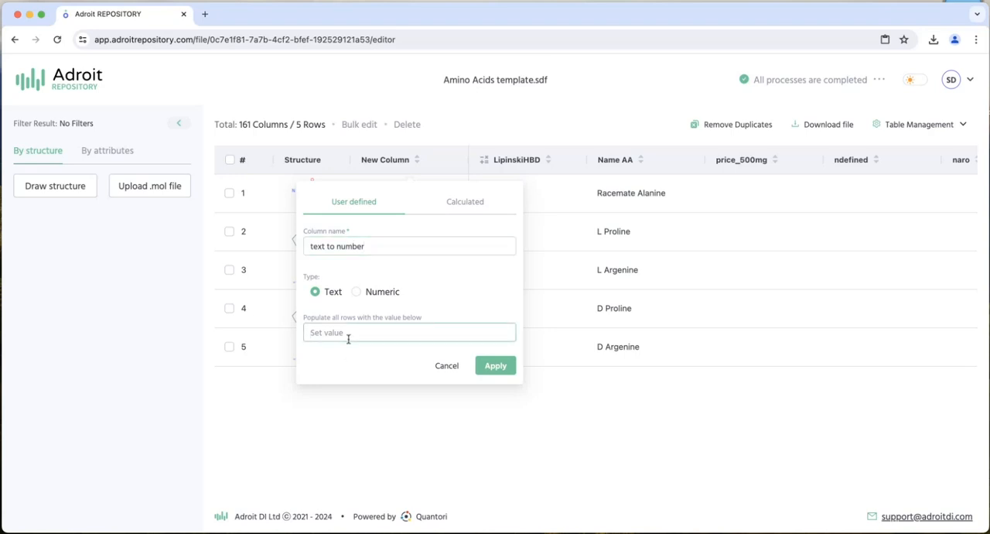
pyautogui.write('1')
pyautogui.write('ab')
pyautogui.click(495, 364)
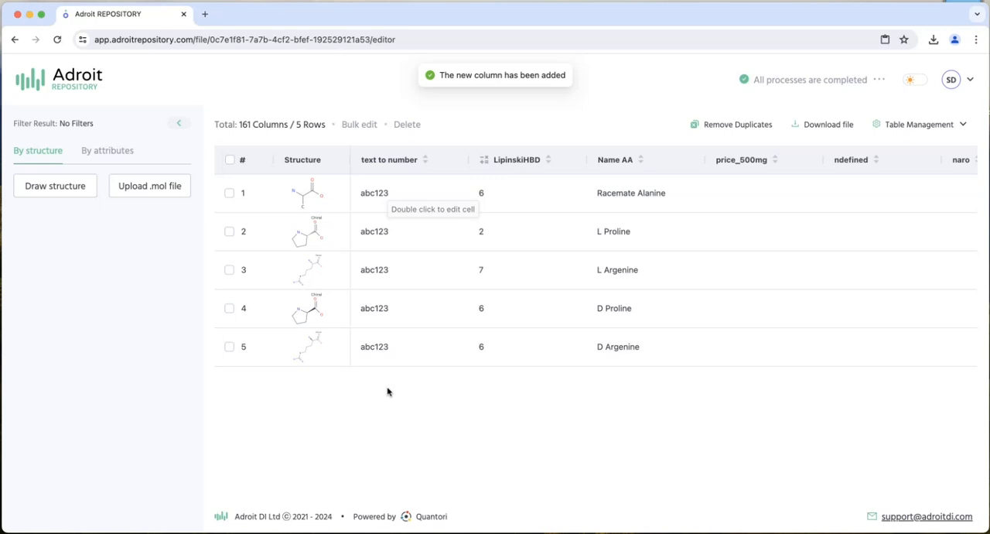
# - Start an attribute filter on the "text to number" column and check which comparison operators it offers
pyautogui.click(106, 152)
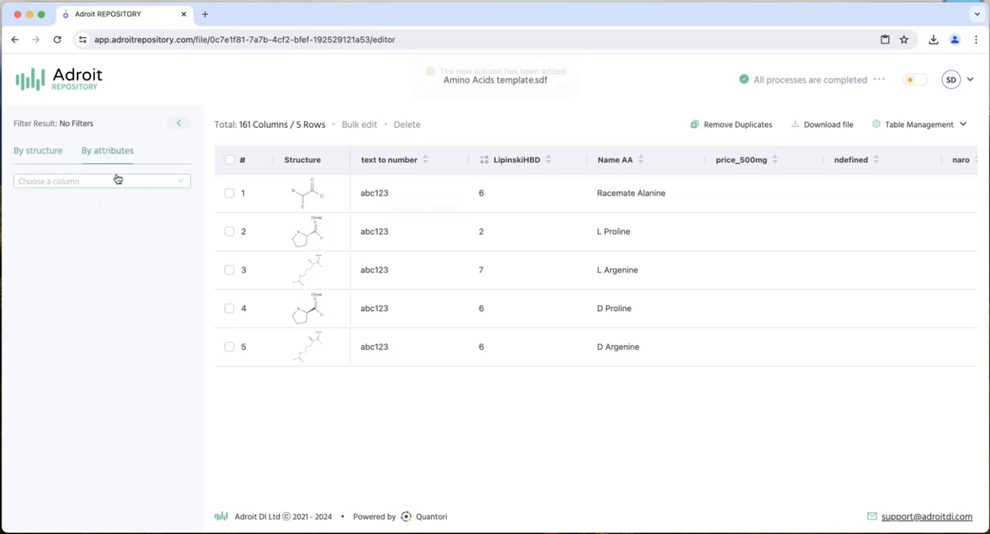
pyautogui.click(116, 182)
pyautogui.click(91, 203)
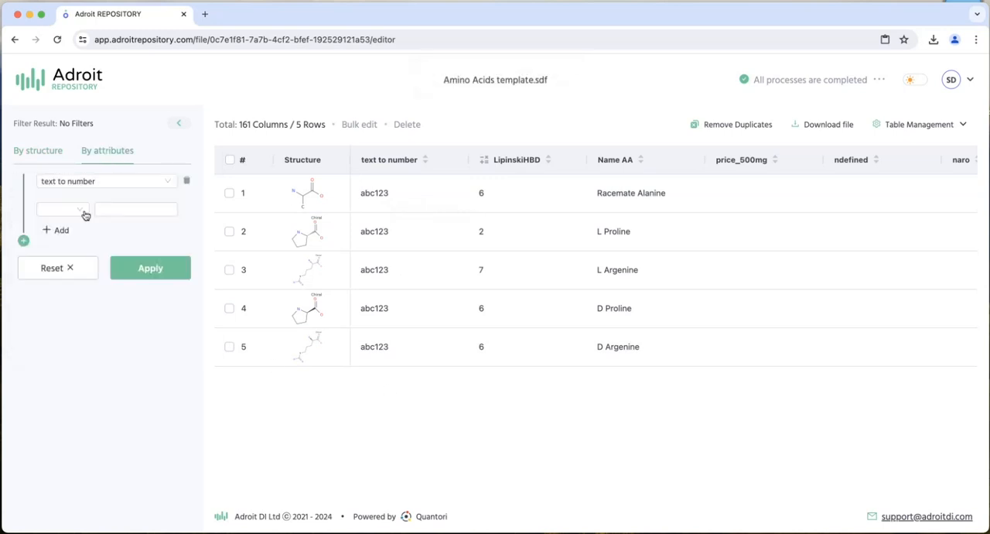
pyautogui.click(78, 207)
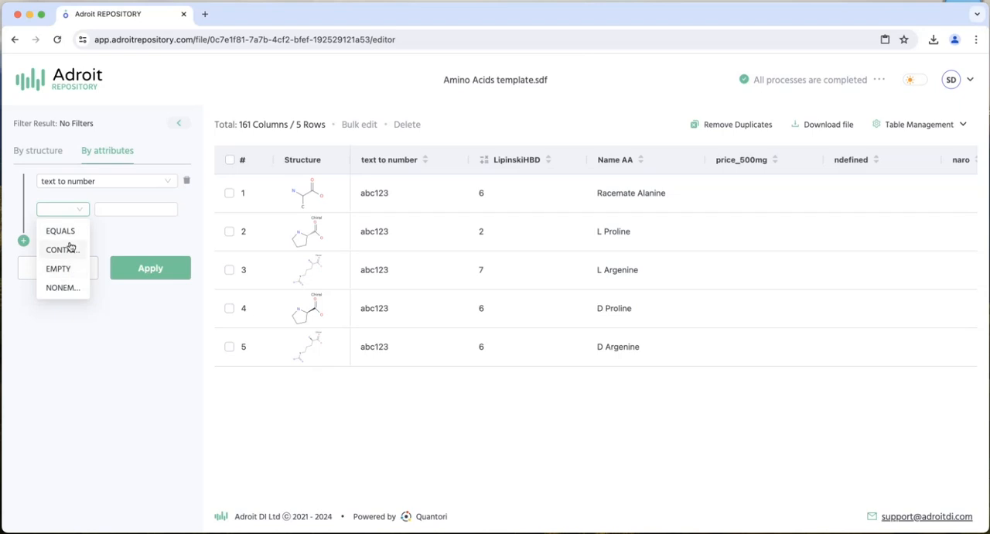
pyautogui.click(100, 381)
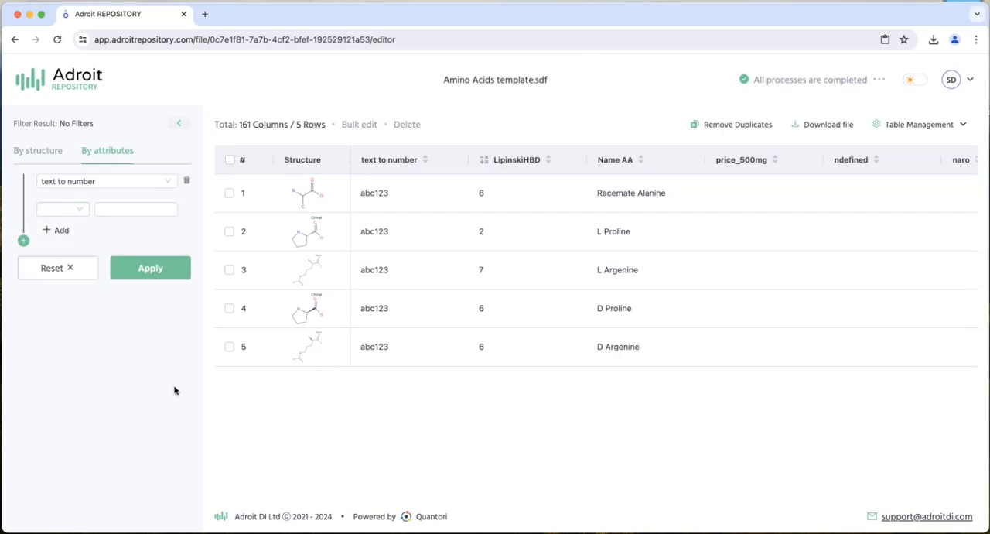
# - Convert the "text to number" column from text to a number column
pyautogui.click(445, 162)
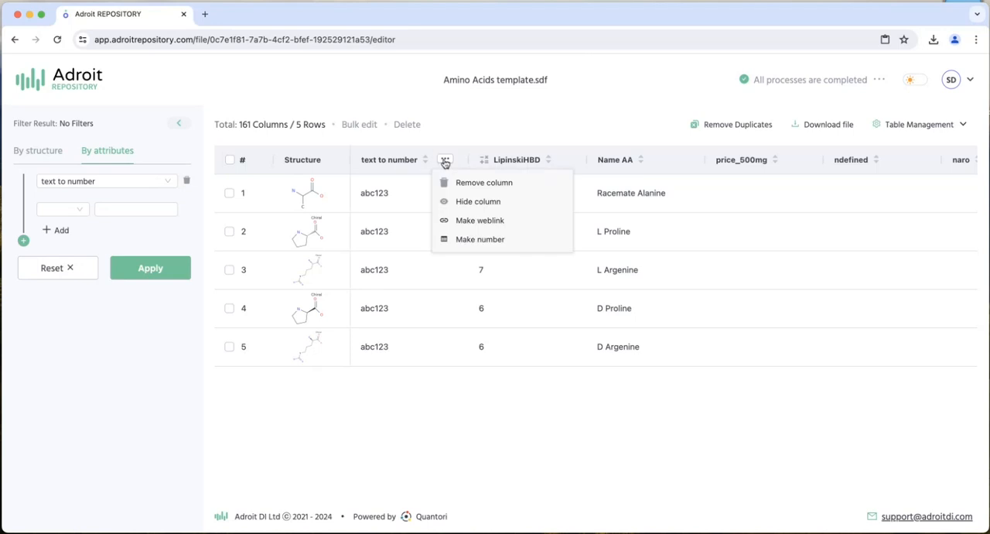
pyautogui.click(470, 241)
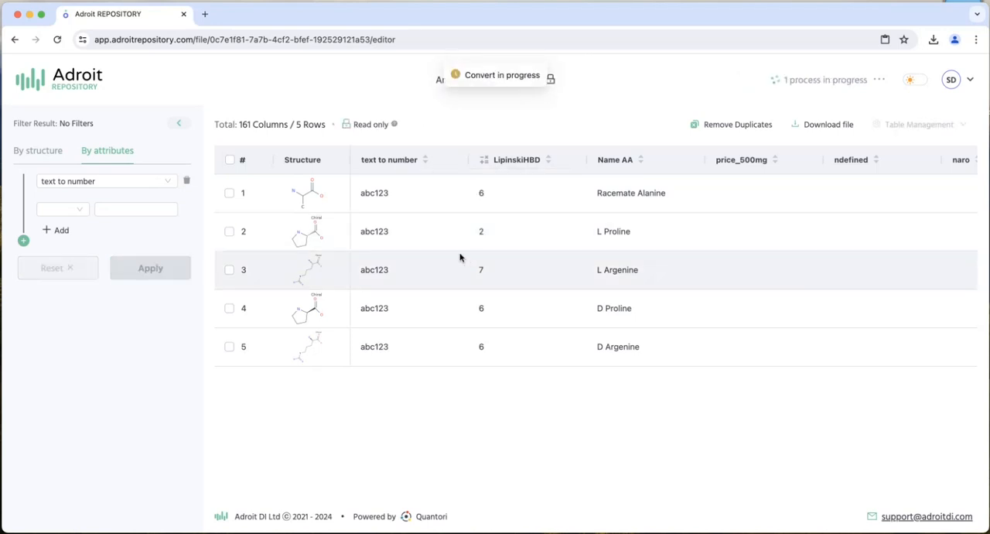
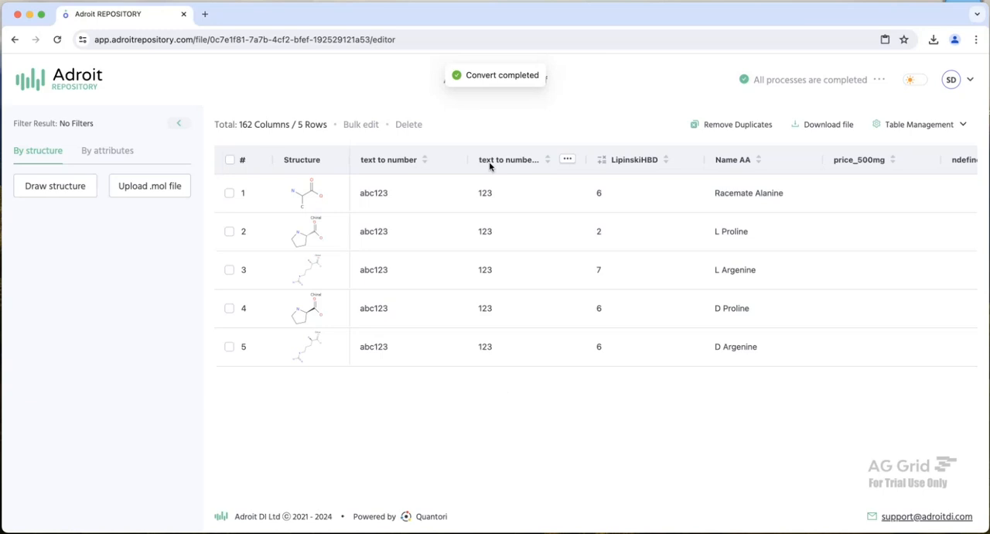
# - Start an attribute filter on the "text to number_1" column, check its comparison operators and choose EQUALS
pyautogui.click(123, 153)
pyautogui.click(130, 183)
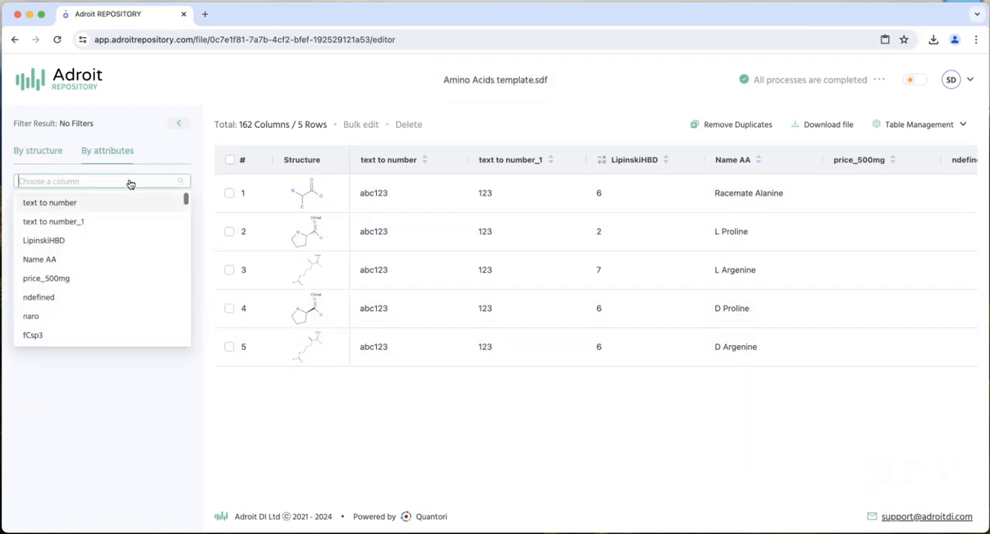
pyautogui.click(81, 221)
pyautogui.click(68, 216)
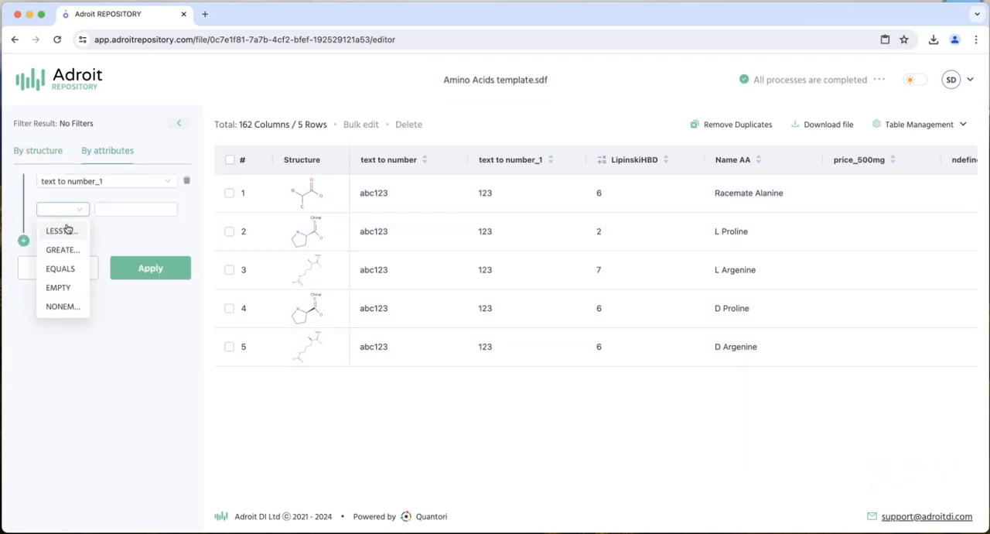
pyautogui.click(63, 268)
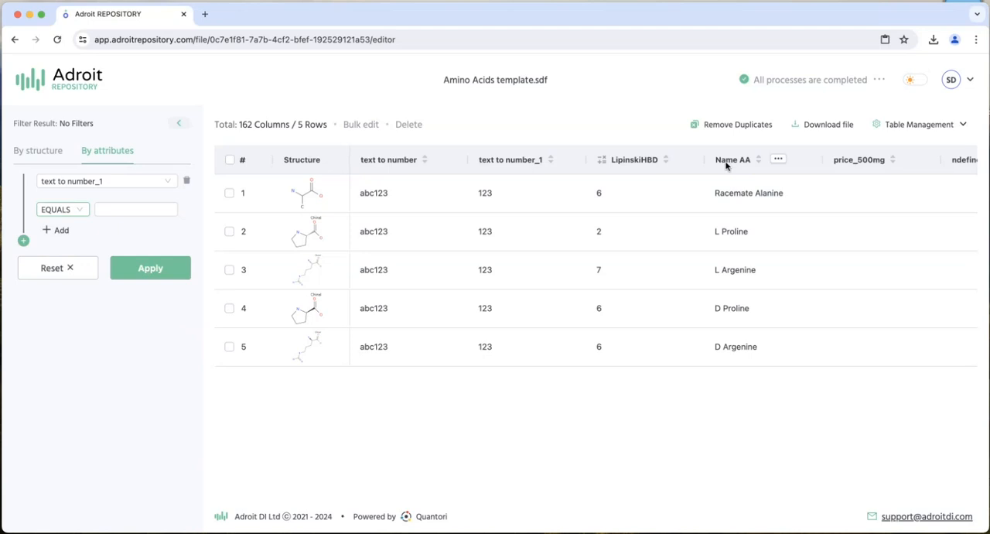
# - Convert the "Name AA" column to weblinks, test the D Proline link and return to the repository
pyautogui.click(780, 160)
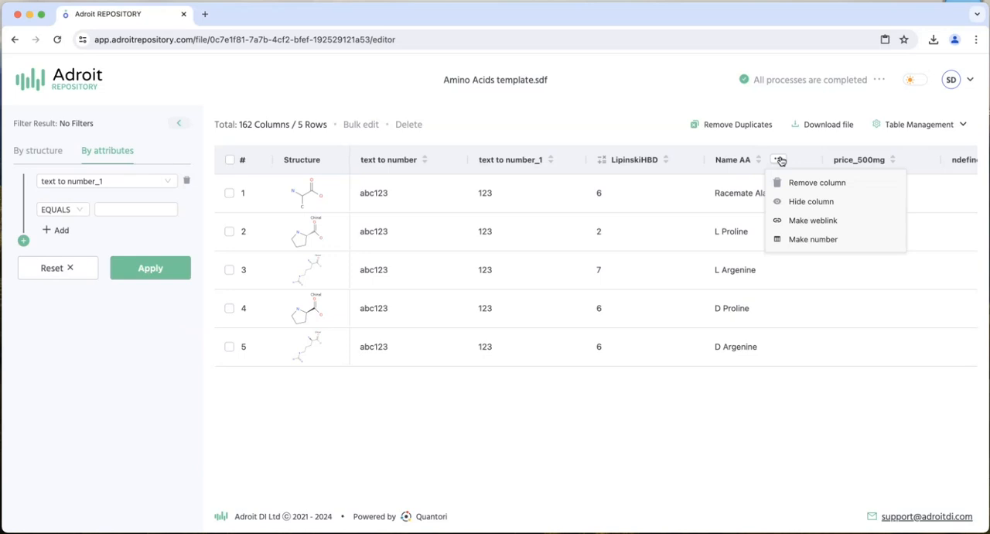
pyautogui.click(813, 220)
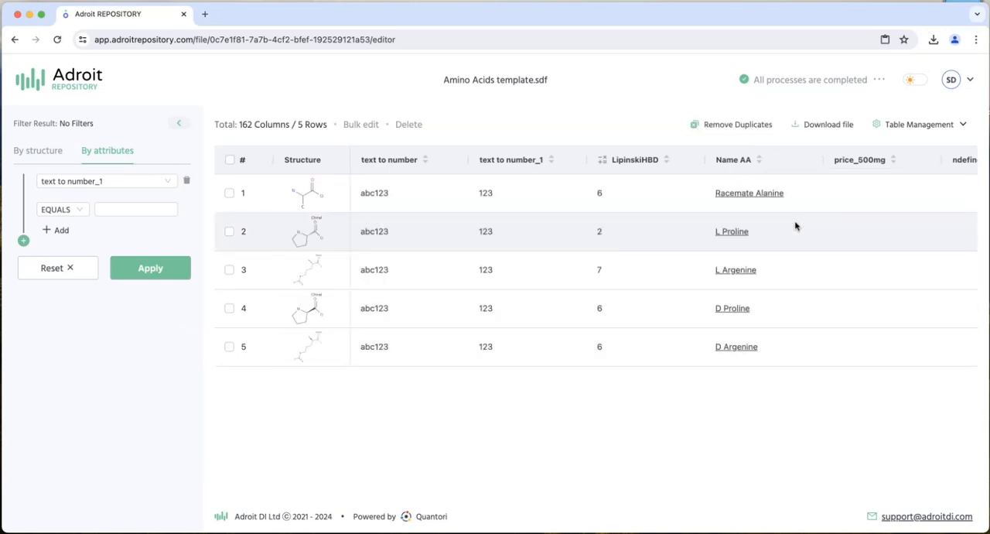
pyautogui.click(734, 312)
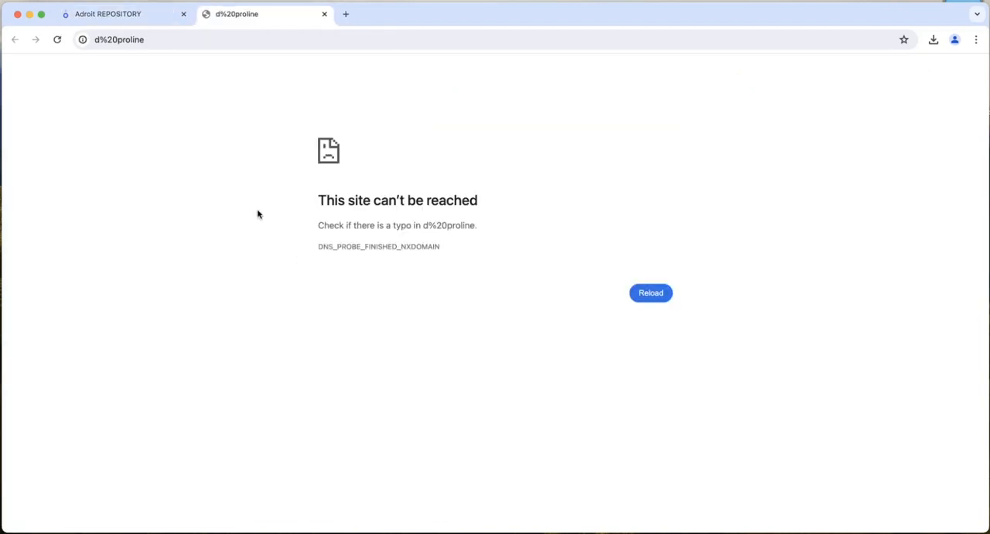
pyautogui.click(101, 19)
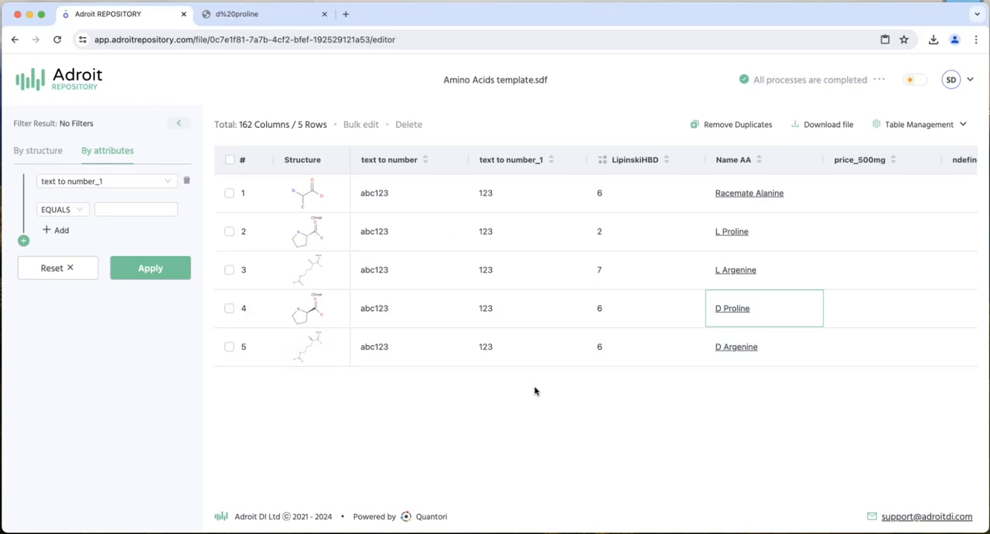
# - Create a new row for the dataset with a cyclopentadiene ring drawn as its structure
pyautogui.click(901, 124)
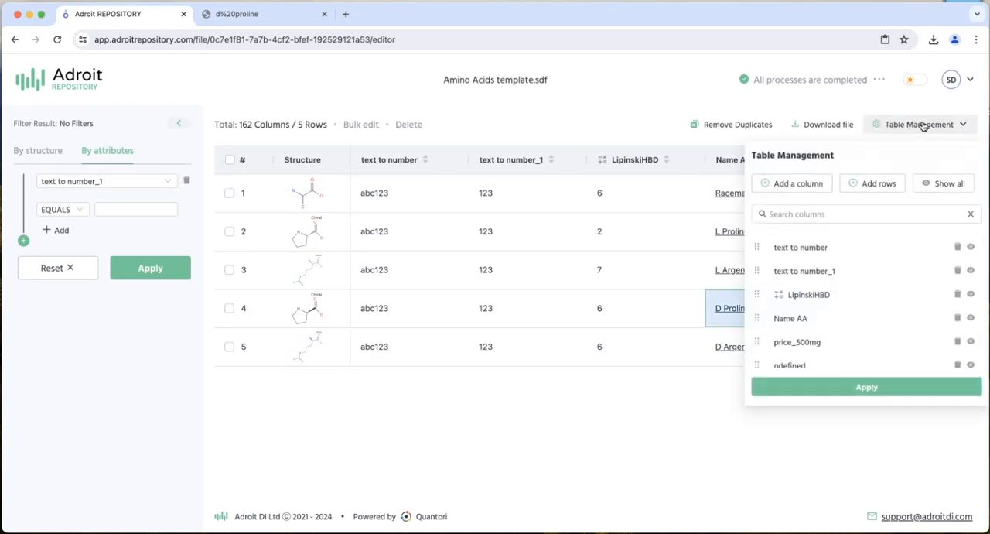
pyautogui.click(875, 180)
pyautogui.click(472, 257)
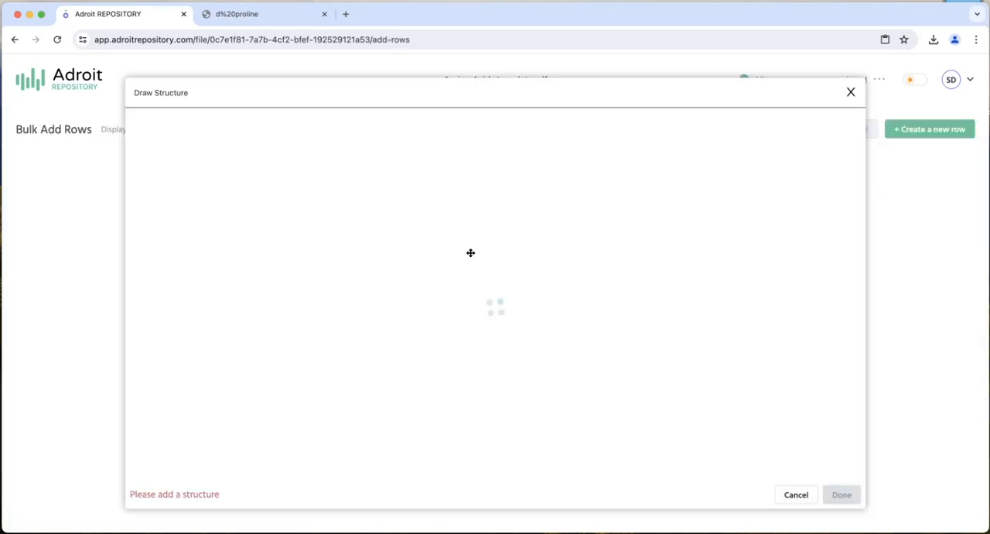
pyautogui.click(161, 467)
pyautogui.click(254, 222)
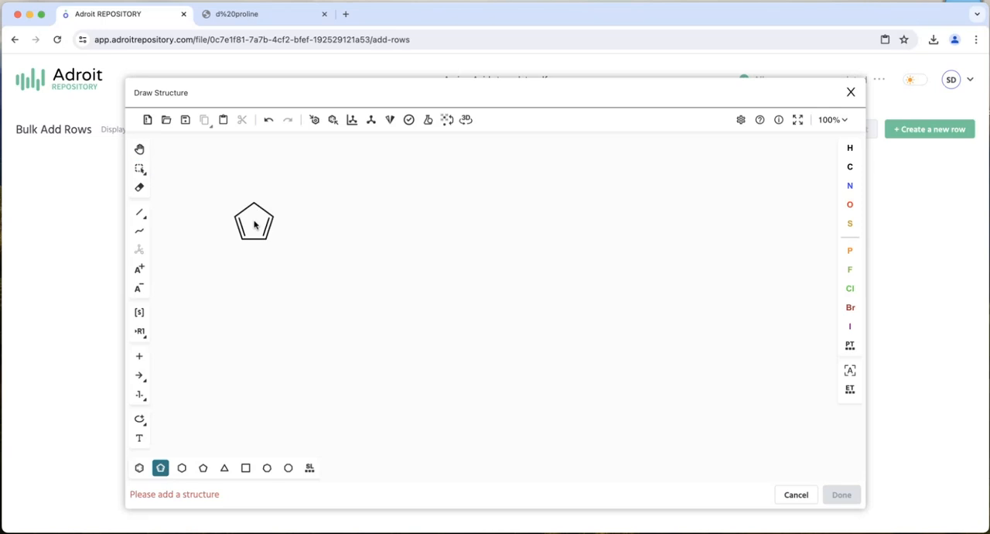
pyautogui.click(841, 494)
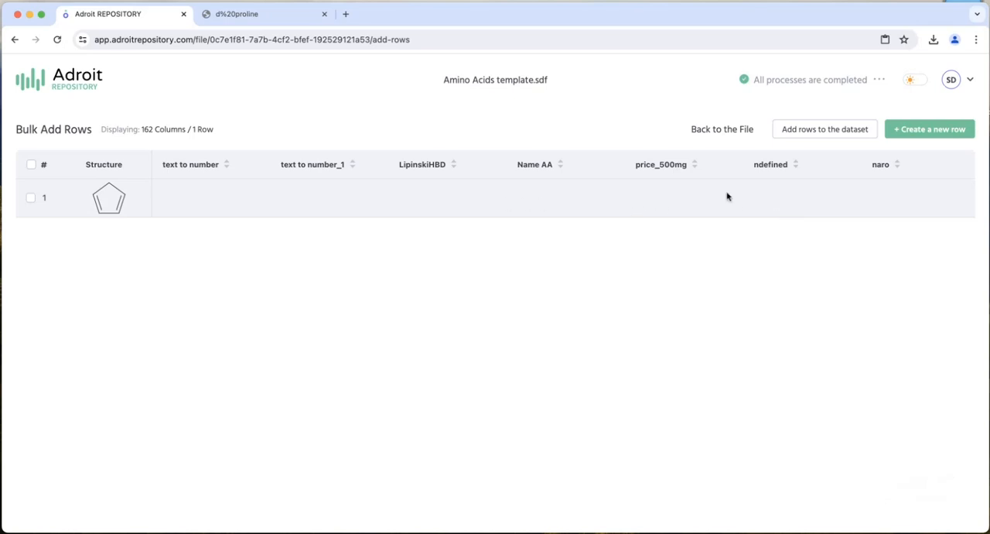
pyautogui.doubleClick(191, 197)
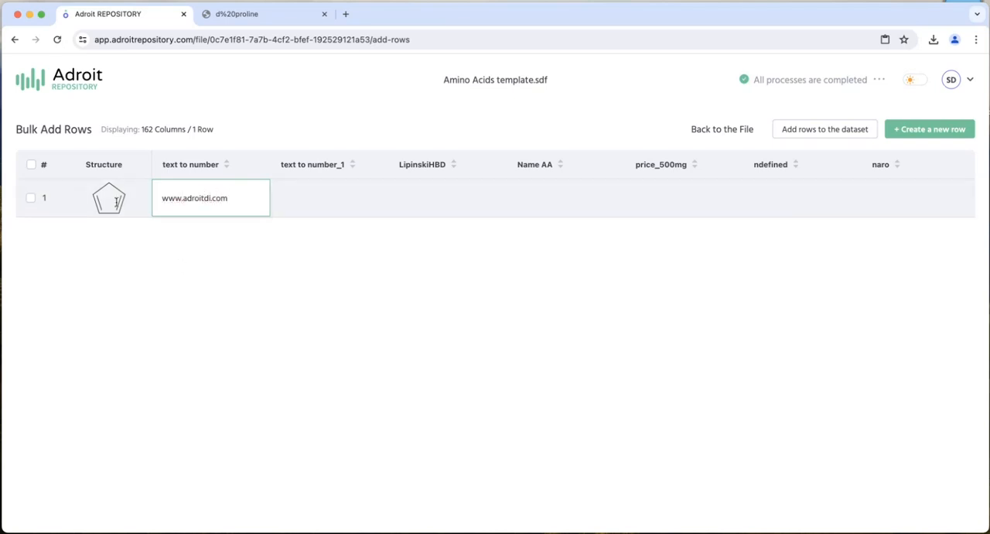
pyautogui.click(822, 129)
pyautogui.click(822, 129)
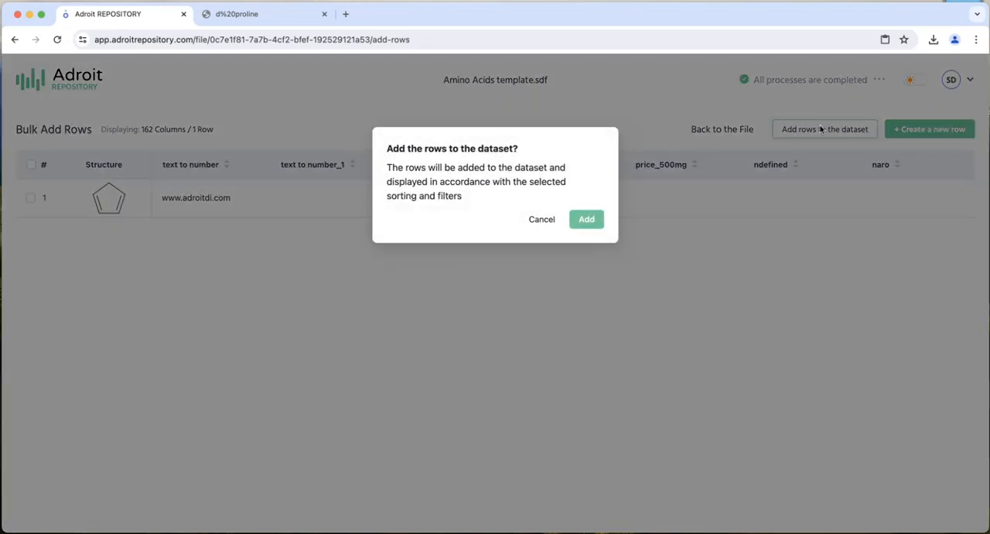
pyautogui.click(589, 221)
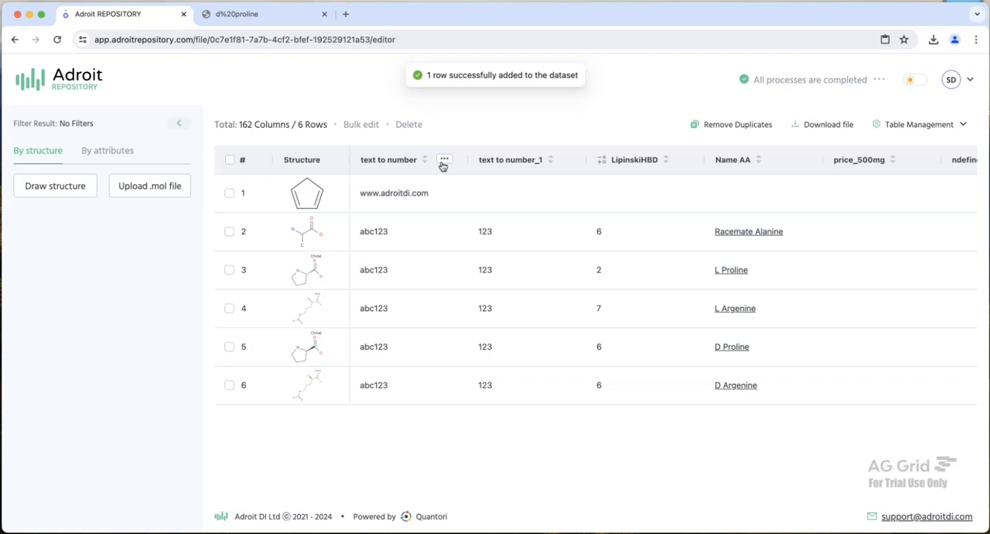
pyautogui.click(444, 160)
pyautogui.click(474, 224)
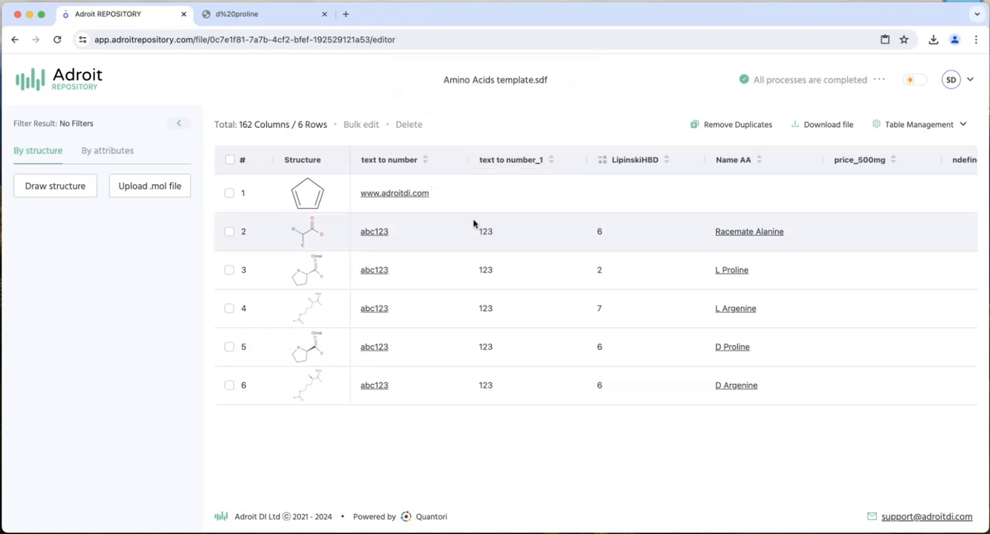
pyautogui.click(392, 195)
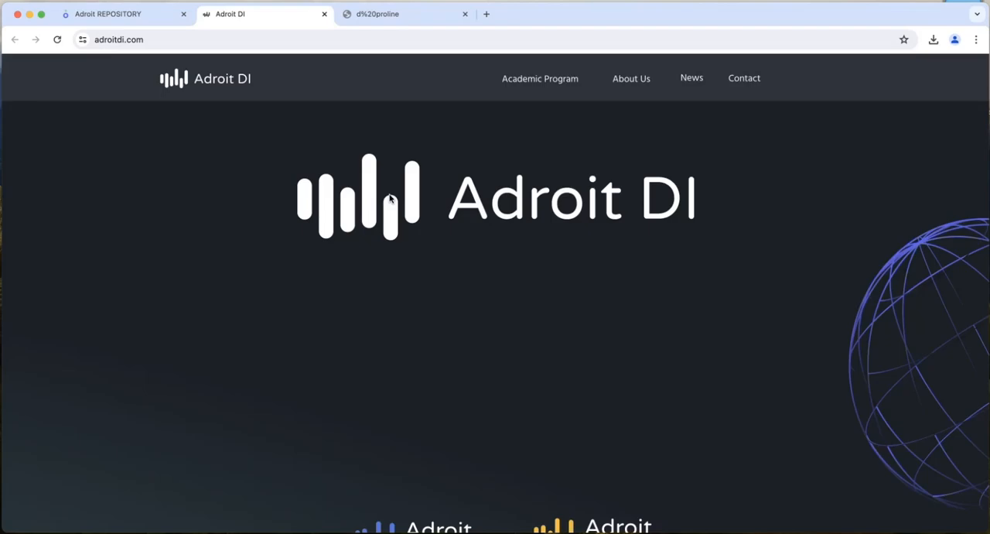
# - Return to the repository and move the "text to number" column after "Name AA" in the column order
pyautogui.click(133, 13)
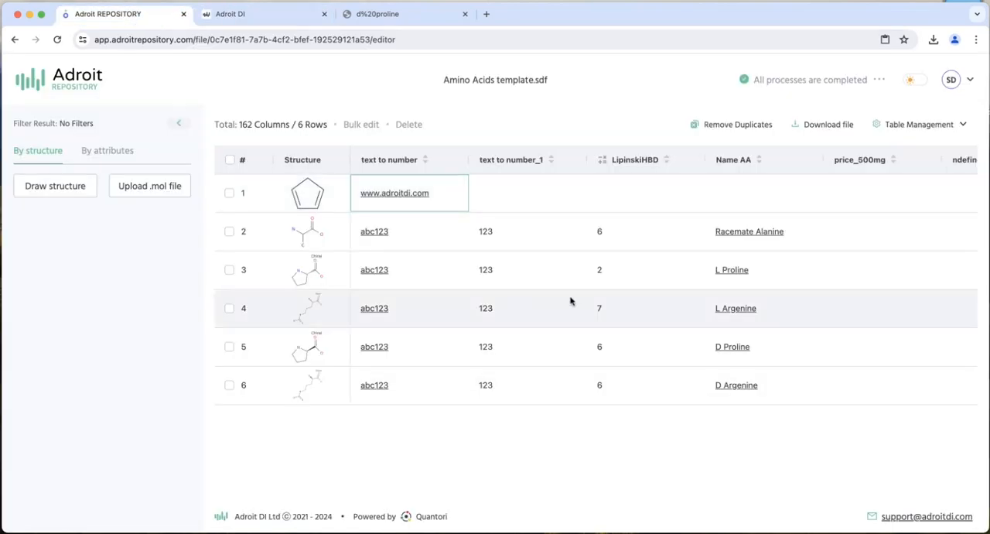
pyautogui.click(931, 129)
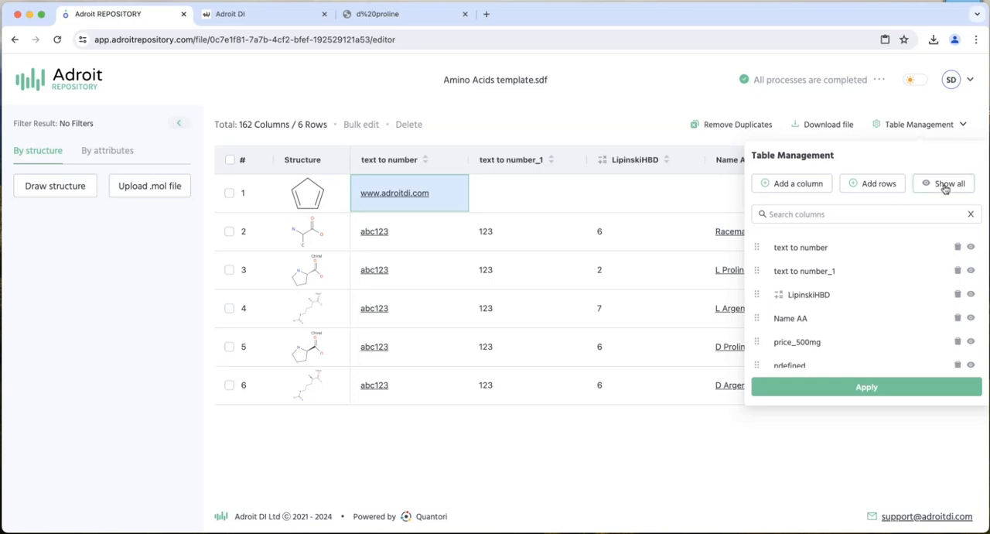
pyautogui.moveTo(761, 249); pyautogui.dragTo(758, 334)
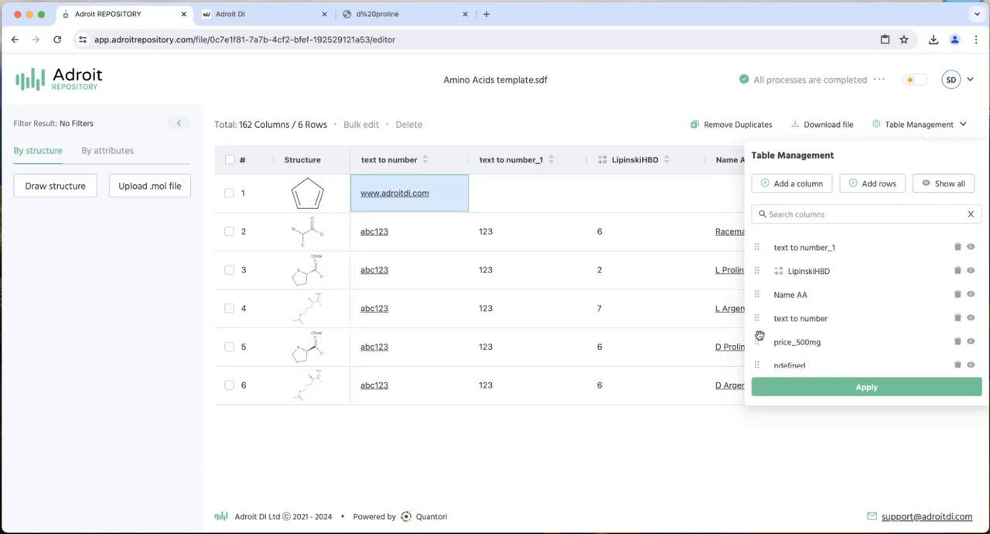
# - Mark "Name AA" for removal and "LipinskiHBD" as hidden, and apply the column changes to the table
pyautogui.click(958, 296)
pyautogui.click(971, 273)
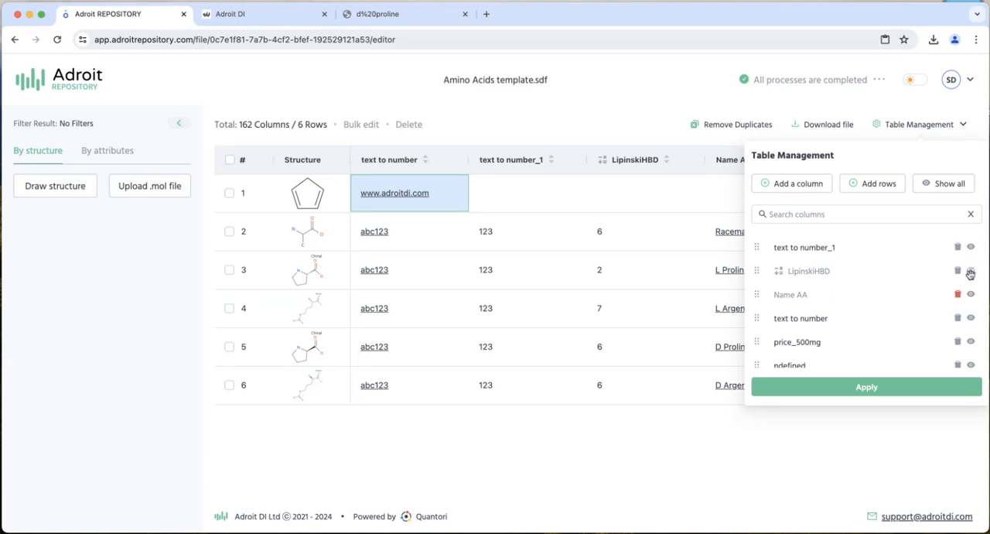
pyautogui.click(882, 394)
pyautogui.click(970, 355)
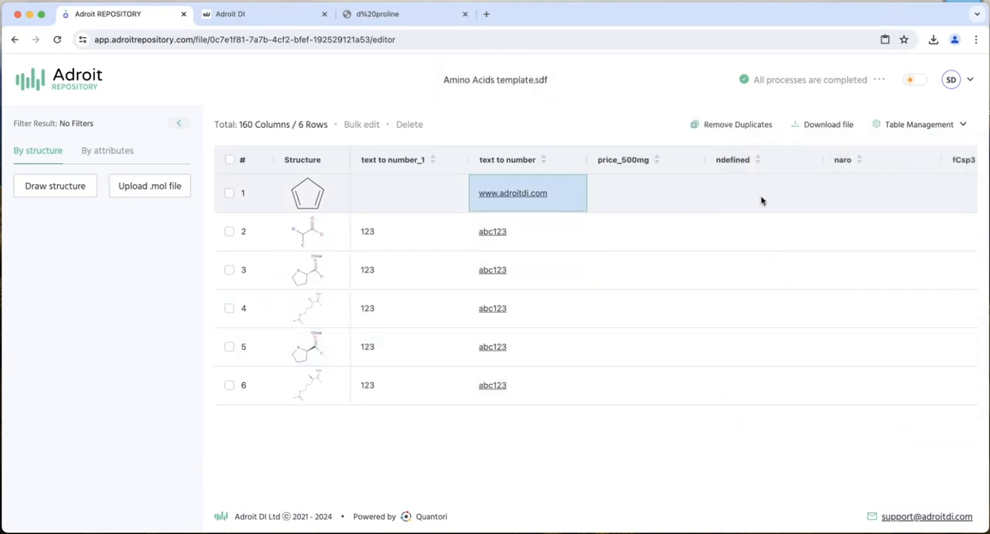
# - Check the column options offered for "ndefined" and look across the remaining columns
pyautogui.click(780, 159)
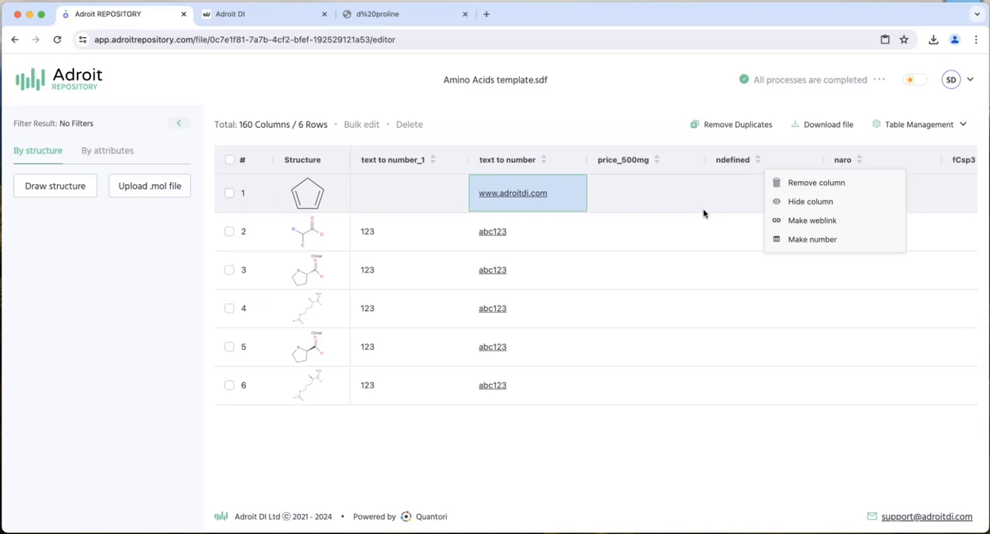
pyautogui.click(702, 263)
pyautogui.hscroll(10, 688, 247)
pyautogui.hscroll(-10, 678, 242)
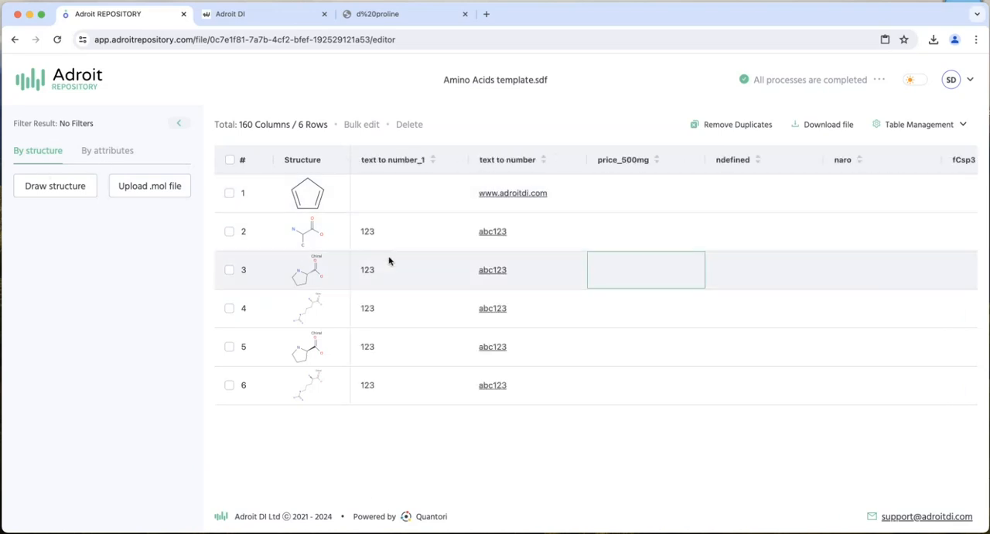
# - Pin the "text to number" and "text to number_1" columns beside Structure, with "text to number" first
pyautogui.moveTo(507, 161); pyautogui.dragTo(229, 174)
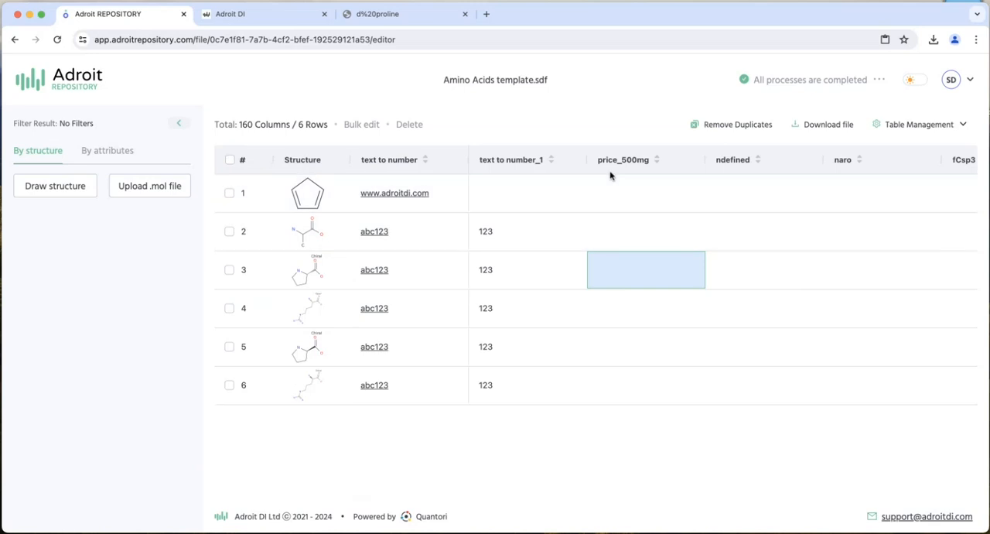
pyautogui.moveTo(531, 162); pyautogui.dragTo(330, 162)
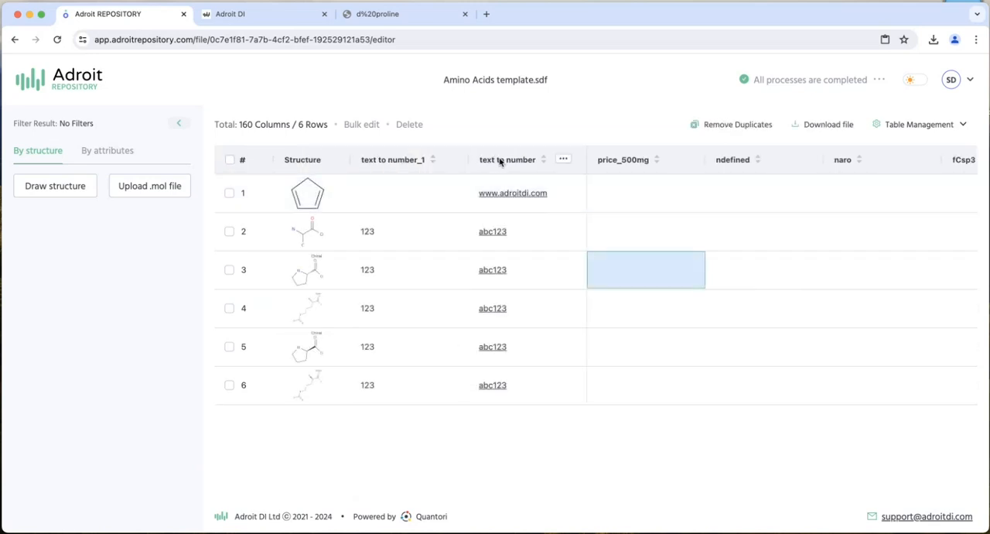
pyautogui.moveTo(500, 160); pyautogui.dragTo(409, 162)
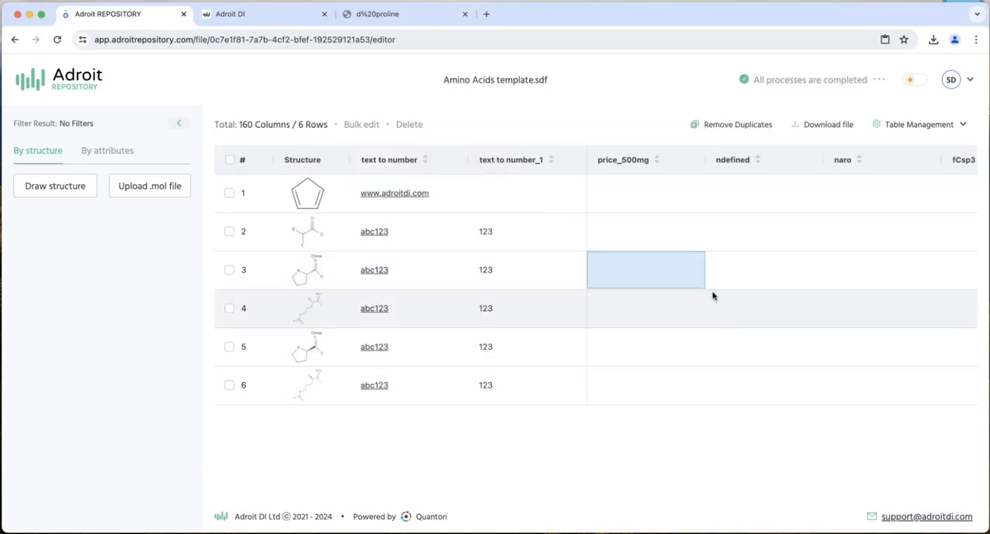
pyautogui.hscroll(5, 738, 255)
pyautogui.hscroll(-5, 740, 260)
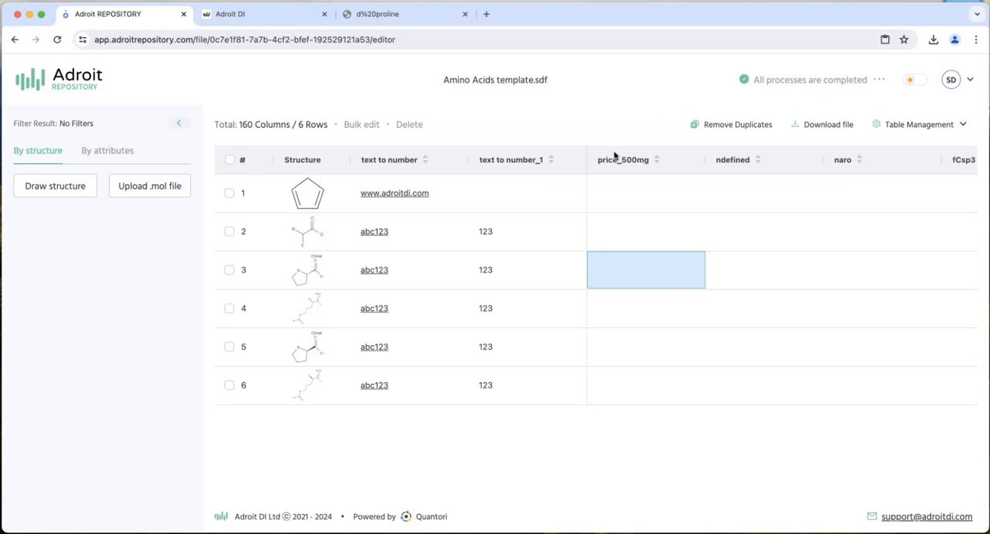
pyautogui.moveTo(747, 15); pyautogui.dragTo(746, 43)
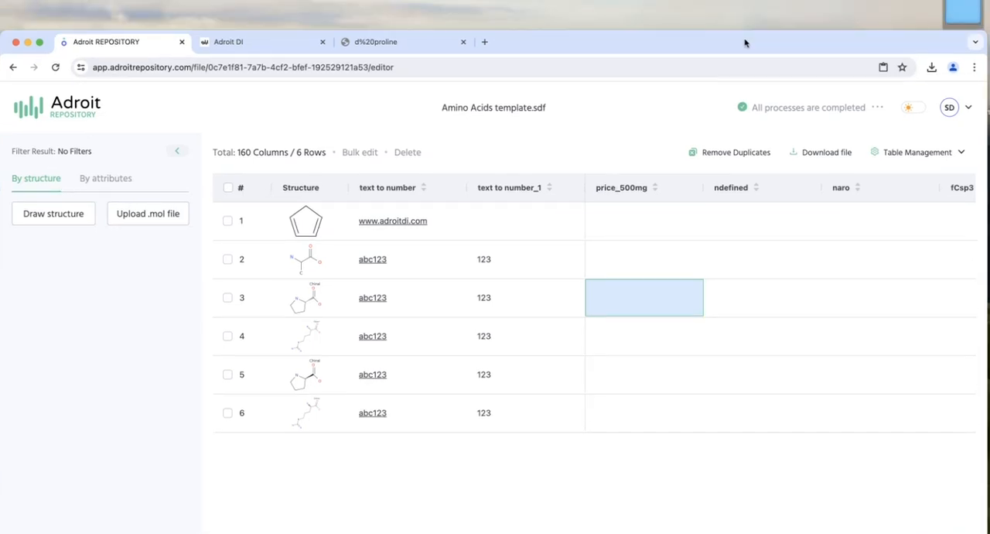